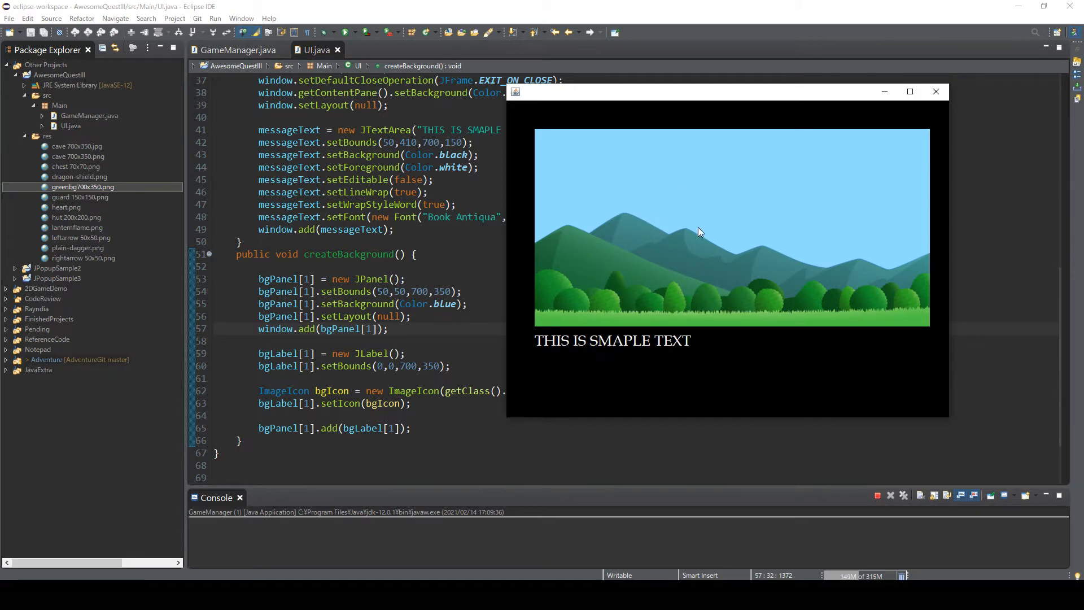
View the hut, guard and chest images in the Awesome Quest asset folder.
{"action": "key", "text": "alt+Tab"}
{"action": "left_click", "coordinate": [590, 310]}
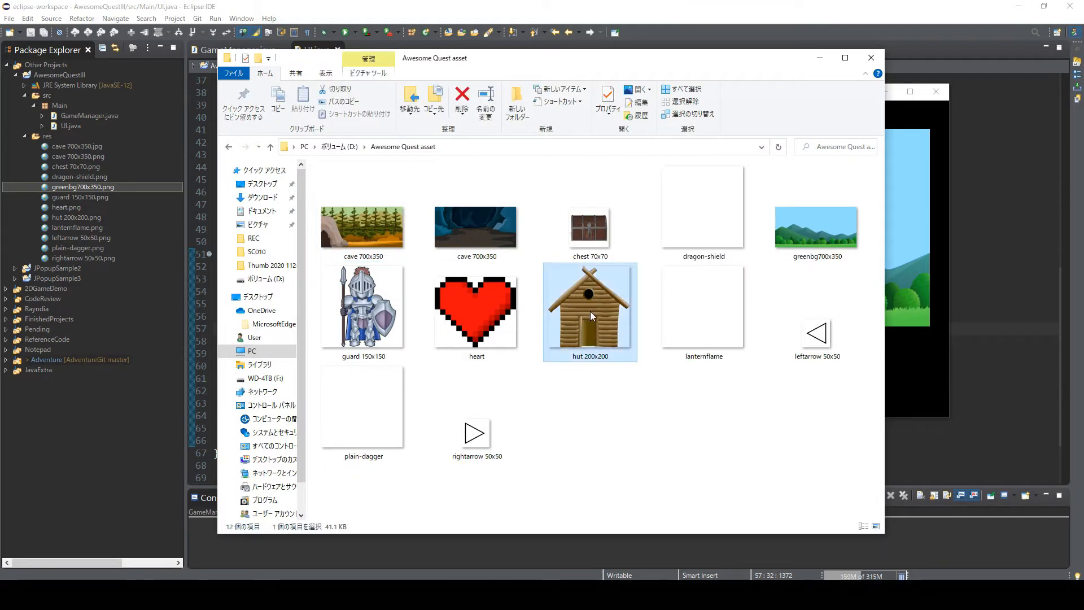
{"action": "left_click", "coordinate": [369, 307]}
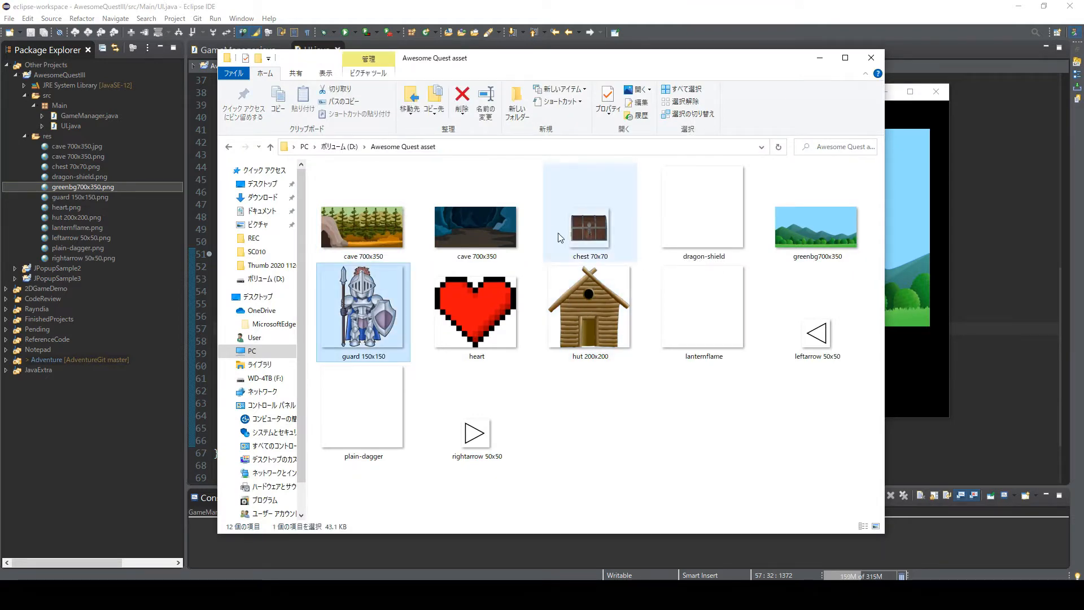
{"action": "left_click", "coordinate": [585, 223]}
Add a createObject method below createBackground declaring JLabel objectLabel = new JLabel().
{"action": "key", "text": "alt+Tab"}
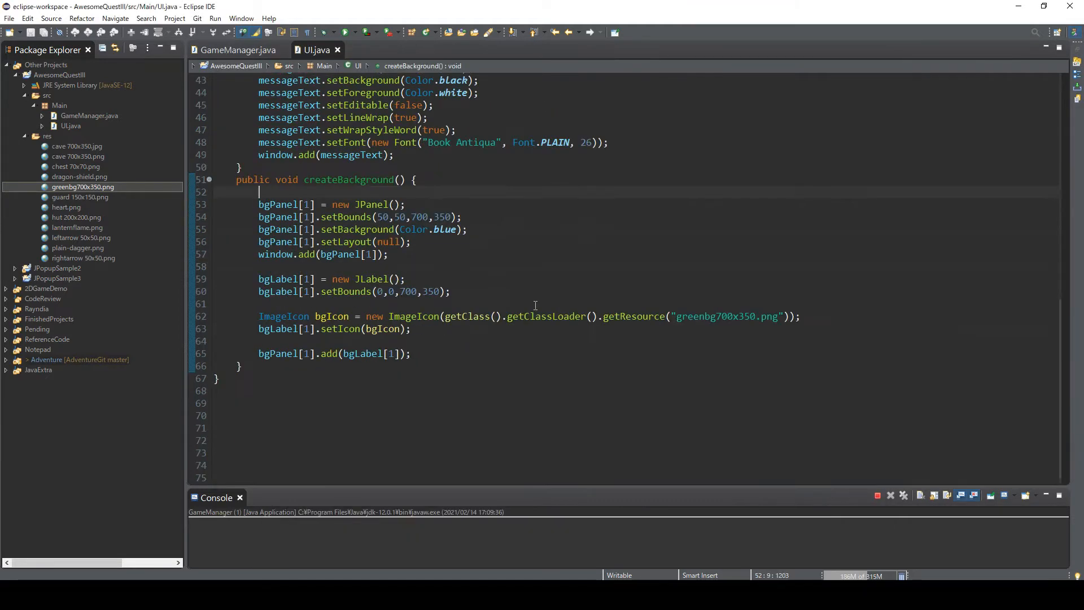
{"action": "left_click", "coordinate": [275, 364]}
{"action": "key", "text": "Return"}
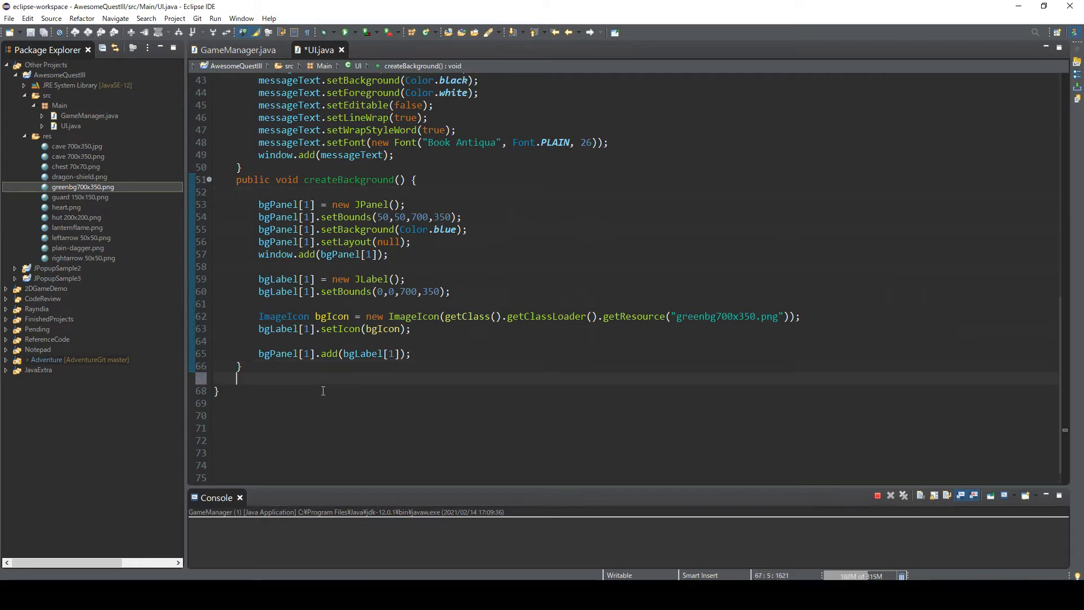
{"action": "type", "text": "public void"}
{"action": "type", "text": " create"}
{"action": "type", "text": "Object"}
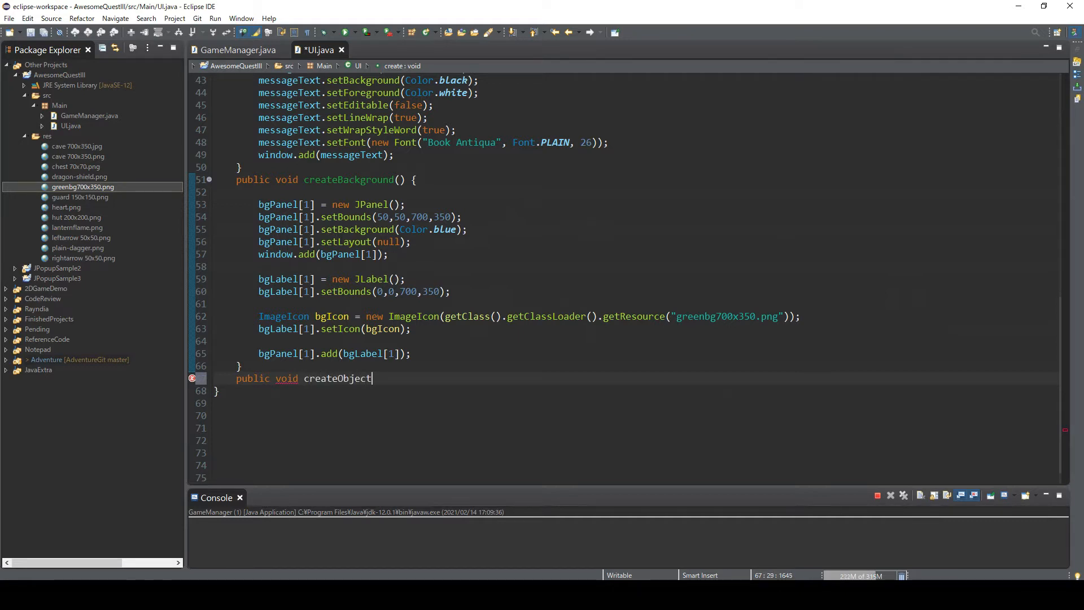
{"action": "type", "text": "() {"}
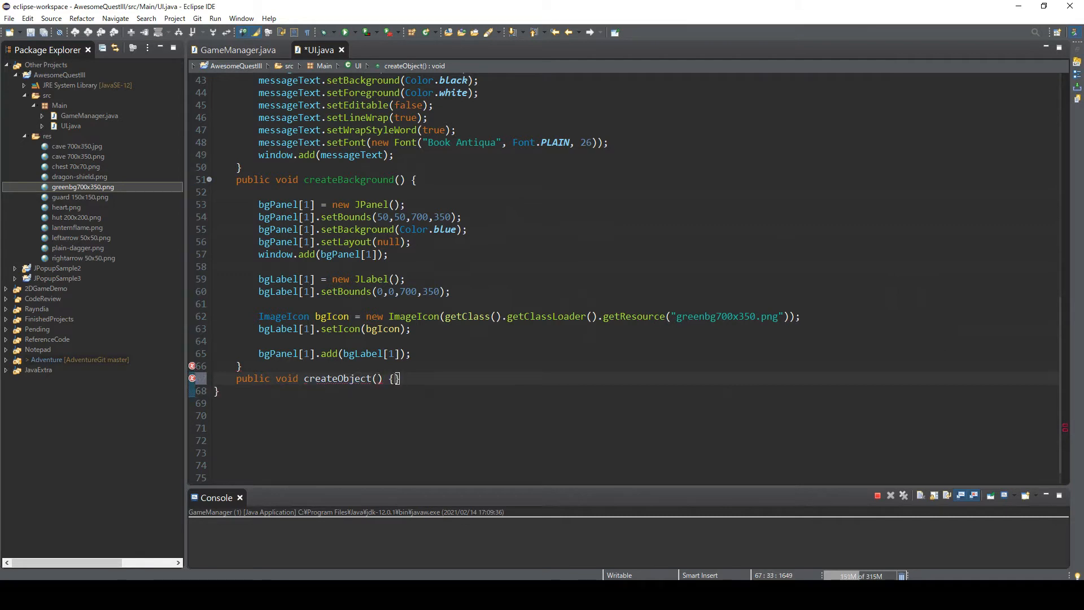
{"action": "key", "text": "Return"}
{"action": "key", "text": "Return"}
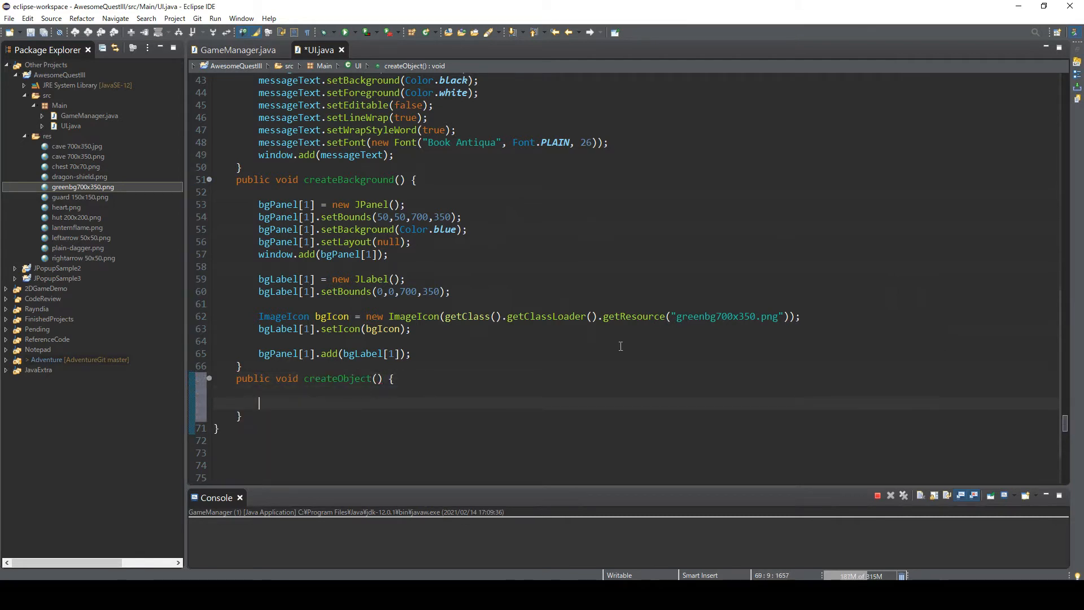
{"action": "type", "text": "JLabel"}
{"action": "type", "text": " objec"}
{"action": "type", "text": "tLab"}
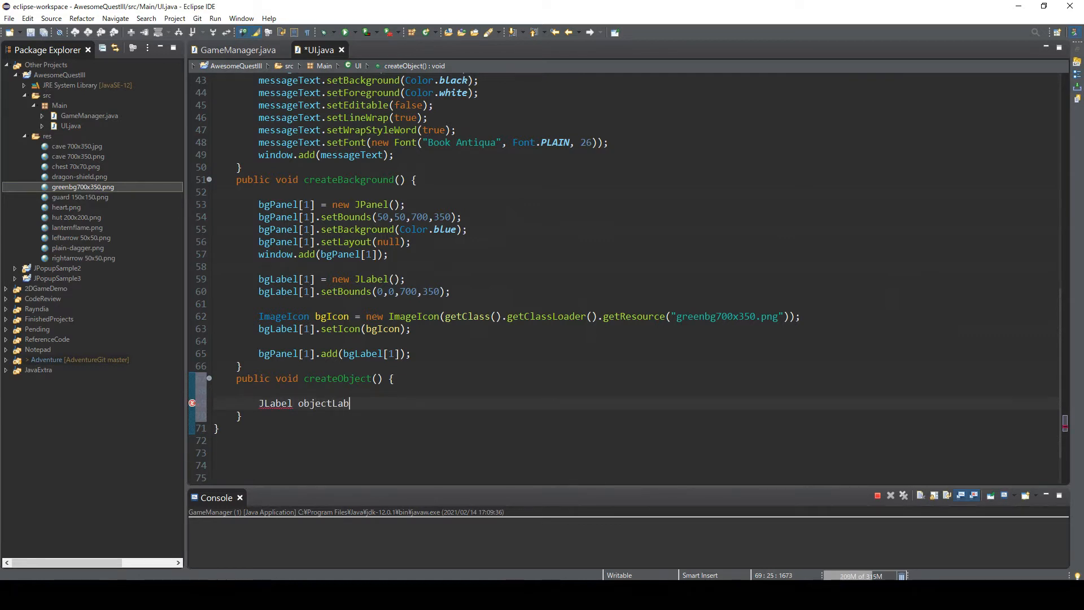
{"action": "type", "text": "el = new "}
{"action": "type", "text": "JLabel"}
{"action": "type", "text": "();"}
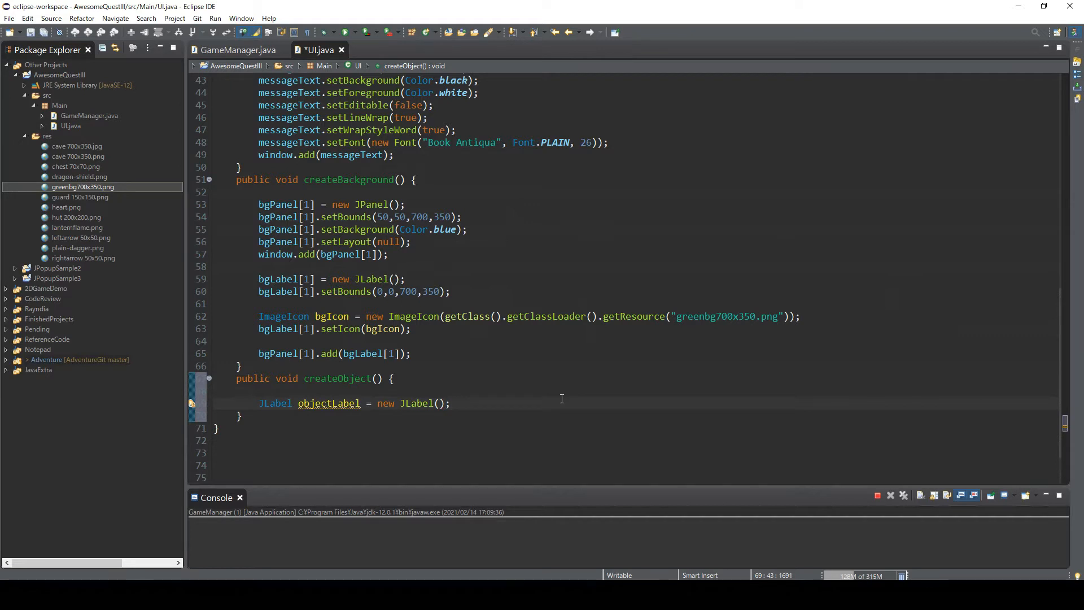
{"action": "key", "text": "Return"}
{"action": "type", "text": "obje"}
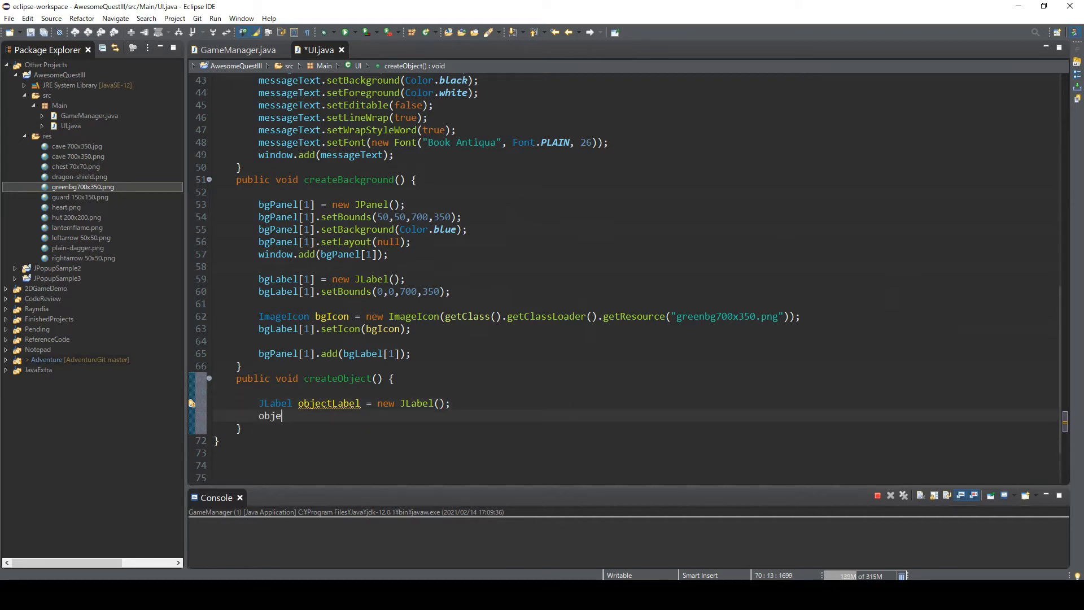
{"action": "type", "text": "ctLabel"}
{"action": "type", "text": ".set"}
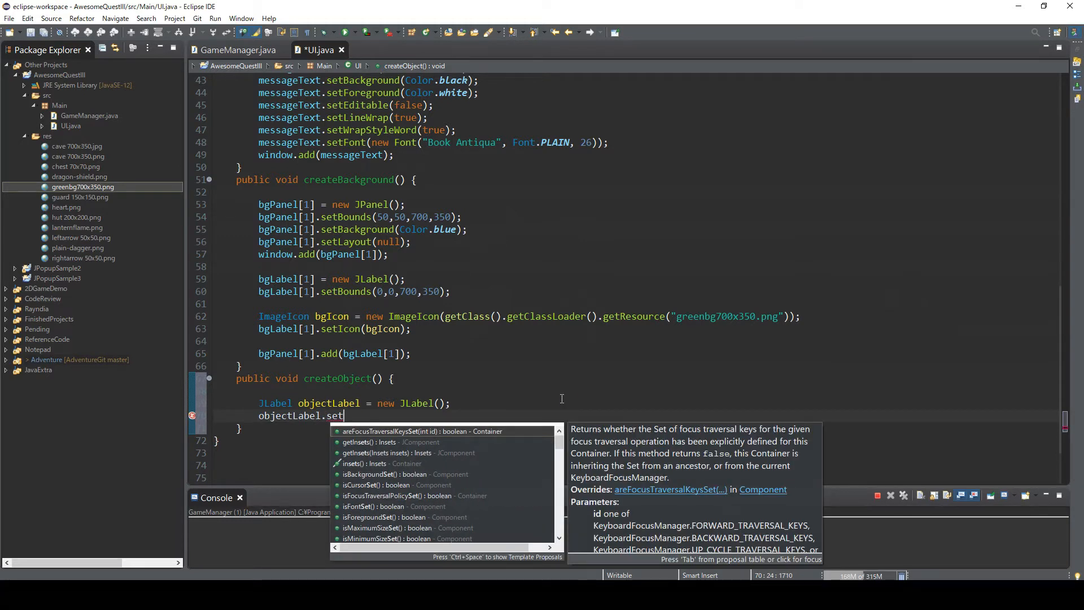
{"action": "type", "text": "Bounds"}
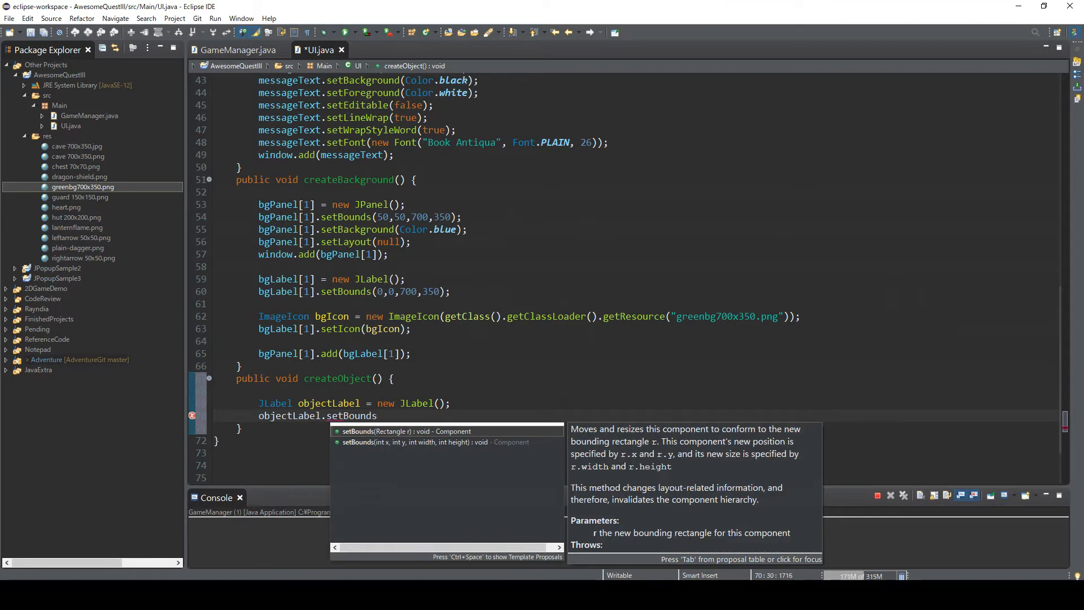
Add objectLabel.setBounds(400,150,200,200) via content assist and start a new line.
{"action": "key", "text": "Return"}
{"action": "key", "text": "alt+Tab"}
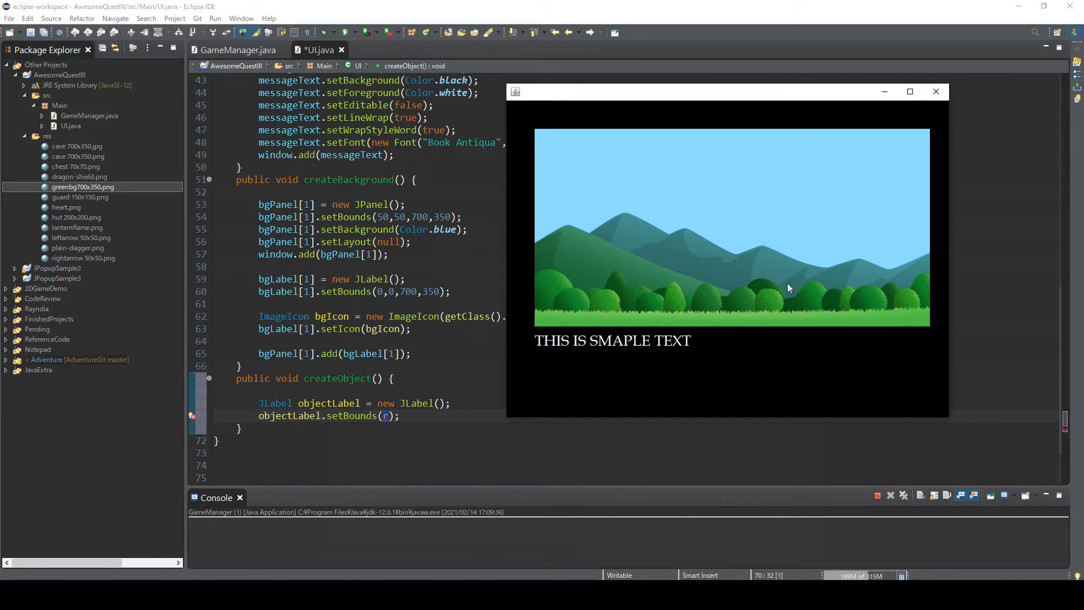
{"action": "left_click", "coordinate": [387, 419]}
{"action": "type", "text": "400"}
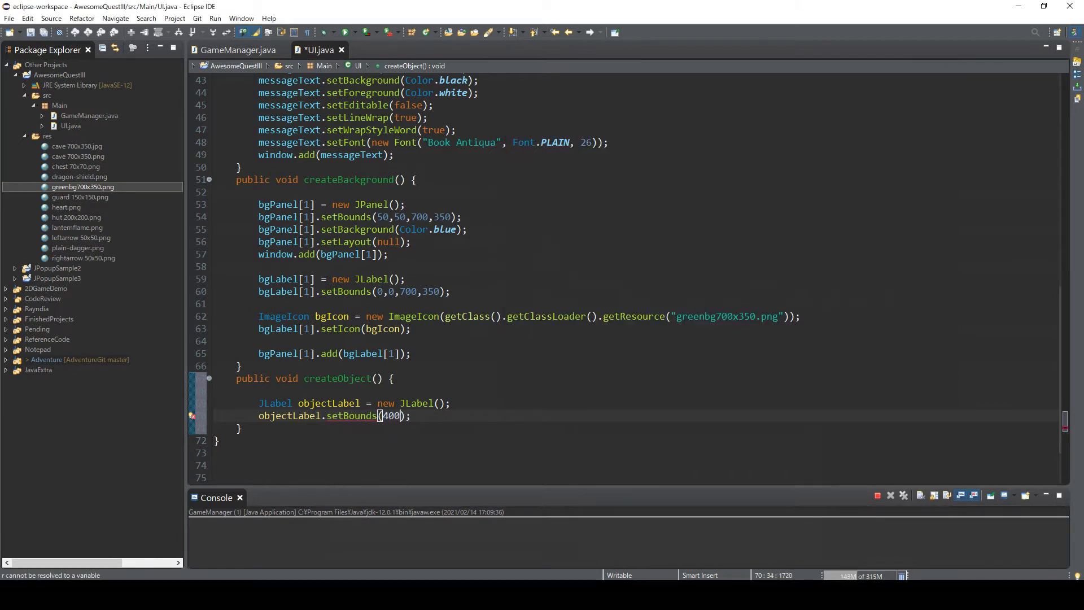
{"action": "type", "text": ","}
{"action": "type", "text": "150,"}
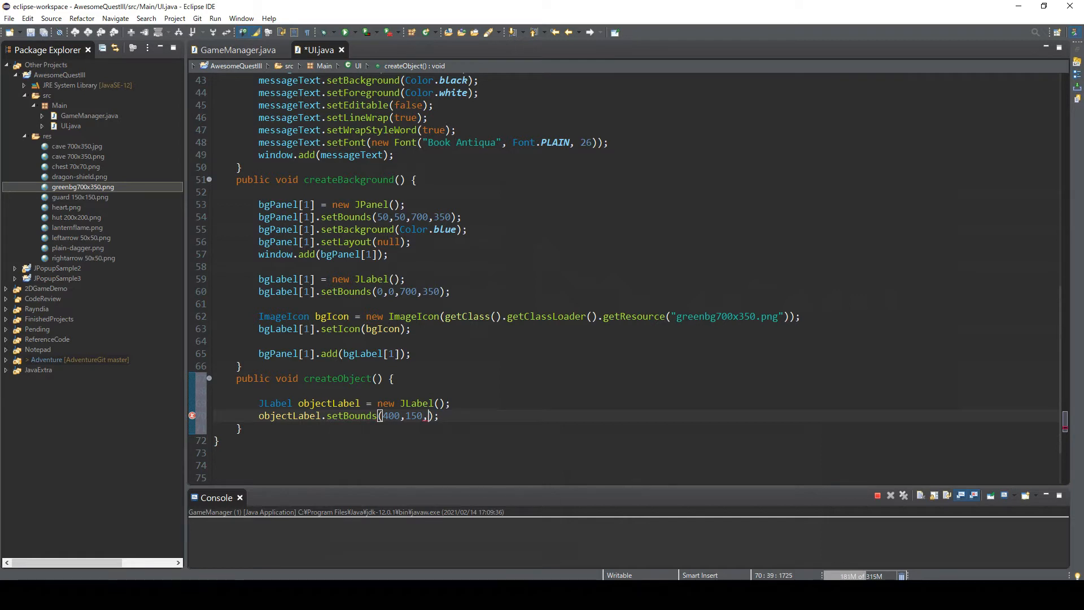
{"action": "type", "text": "200,200"}
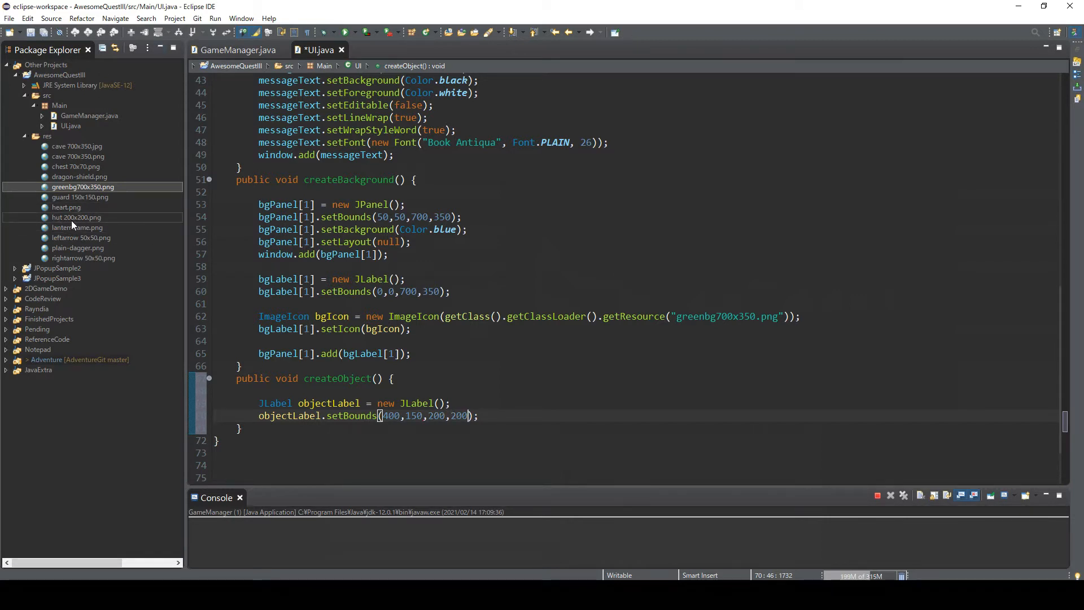
{"action": "key", "text": "End"}
{"action": "key", "text": "Return"}
{"action": "key", "text": "Return"}
{"action": "type", "text": "I"}
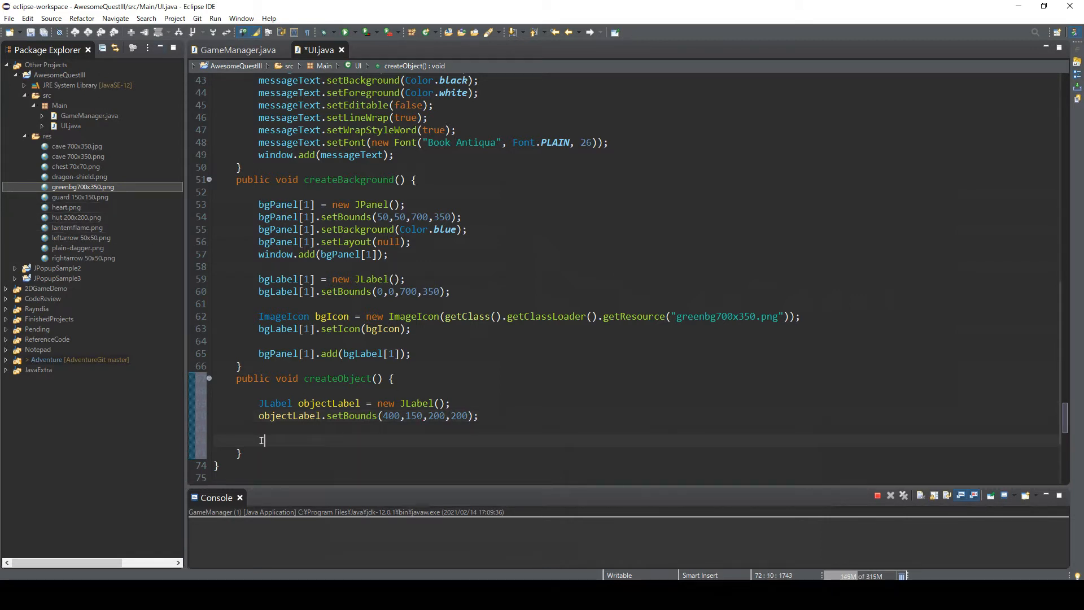
{"action": "type", "text": "mageIcon"}
{"action": "type", "text": " object"}
{"action": "type", "text": "Icon = "}
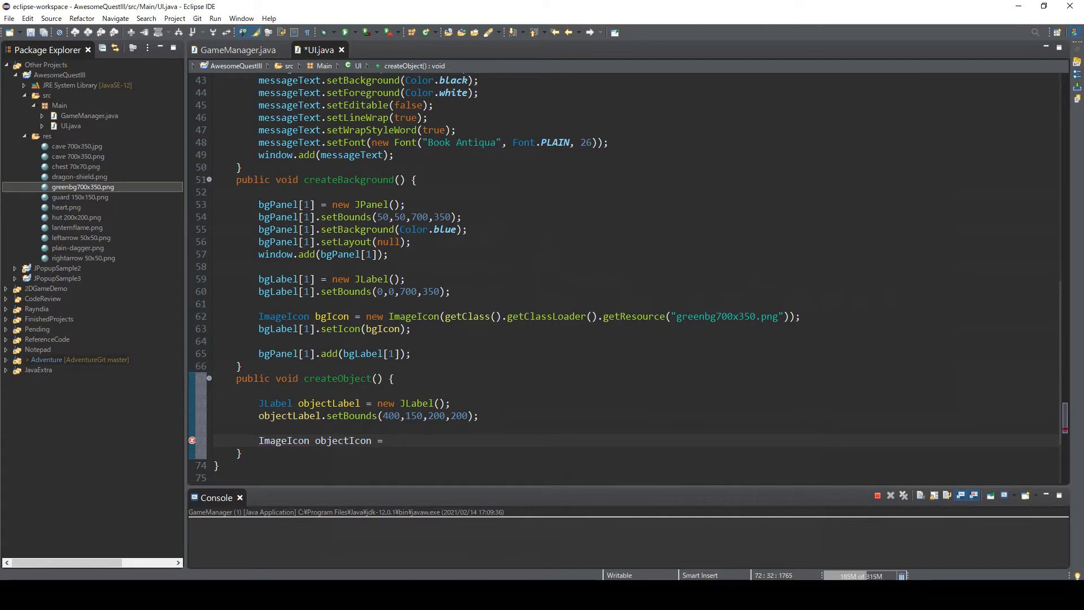
{"action": "type", "text": "new IM"}
Copy the background's ImageIcon getResource expression into the objectIcon declaration.
{"action": "key", "text": "BackSpace"}
{"action": "type", "text": "mageIcon"}
{"action": "left_click_drag", "start_coordinate": [801, 316], "coordinate": [441, 316]}
{"action": "key", "text": "ctrl+c"}
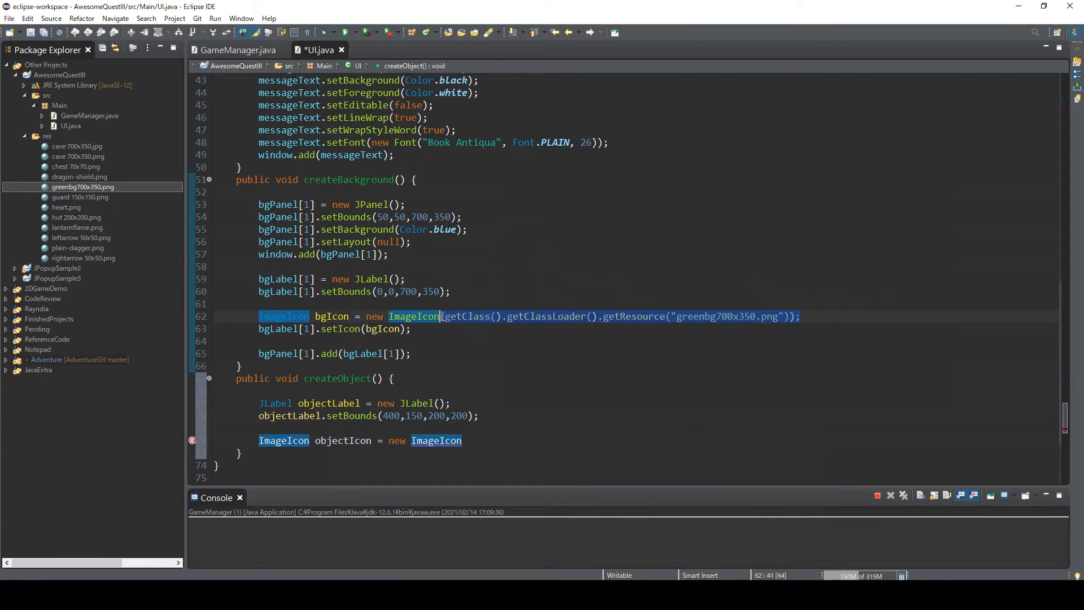
{"action": "left_click", "coordinate": [464, 440]}
{"action": "key", "text": "ctrl+v"}
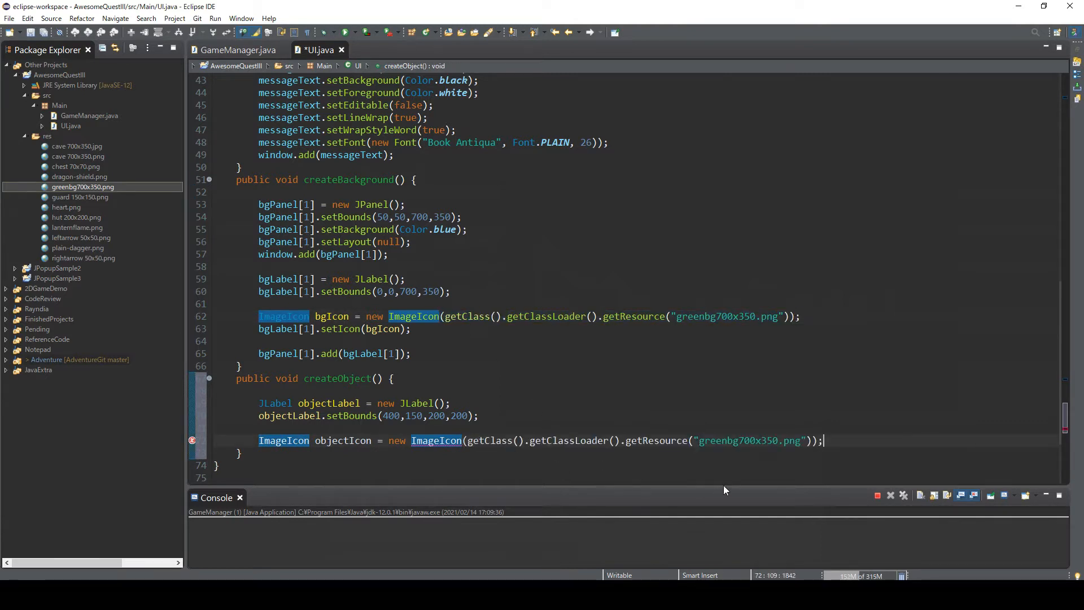
Replace greenbg700x350 with hut 200x200 as the image file and start a new line.
{"action": "left_click_drag", "start_coordinate": [779, 440], "coordinate": [700, 440]}
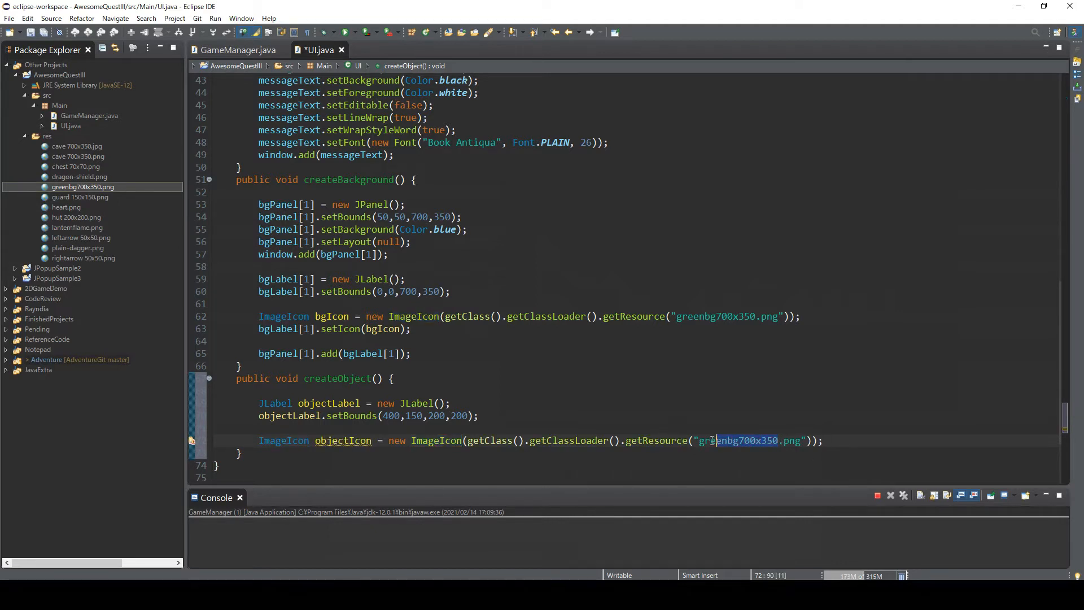
{"action": "key", "text": "BackSpace"}
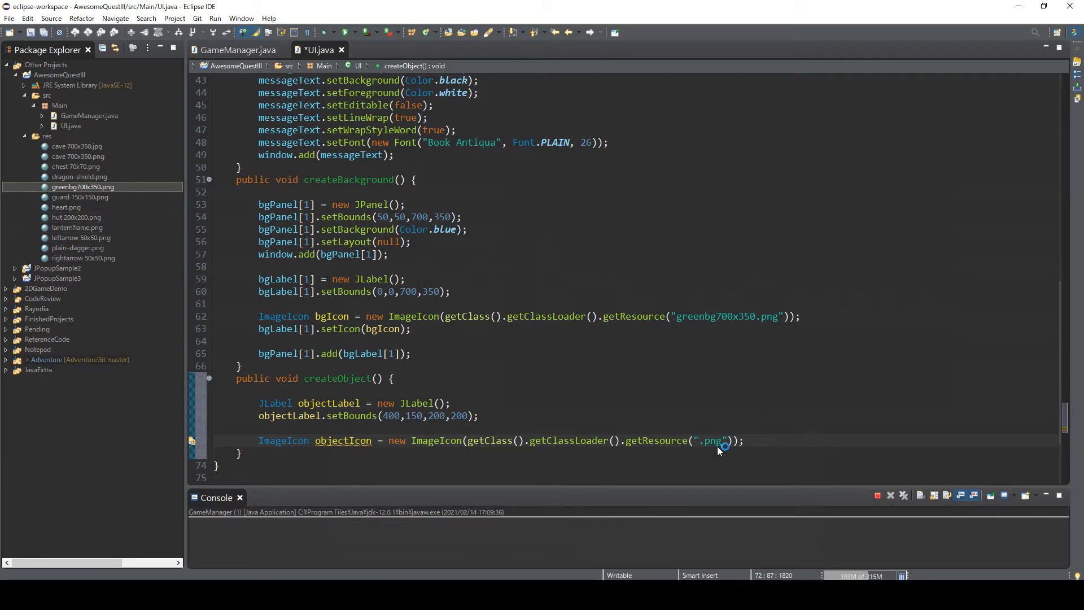
{"action": "type", "text": "hut 200x"}
{"action": "type", "text": "200"}
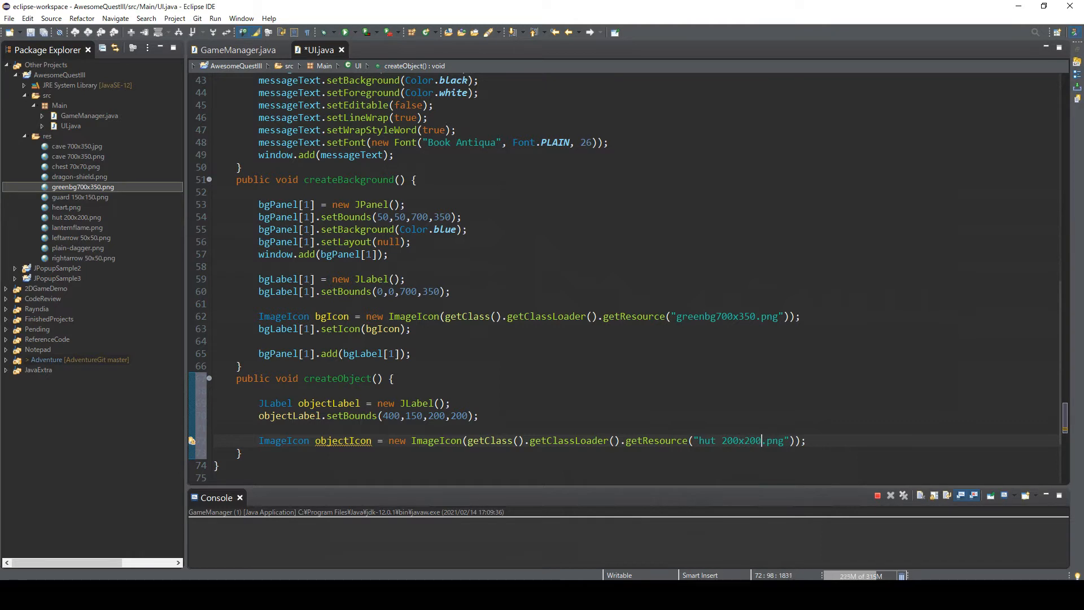
{"action": "left_click", "coordinate": [820, 441]}
{"action": "key", "text": "Return"}
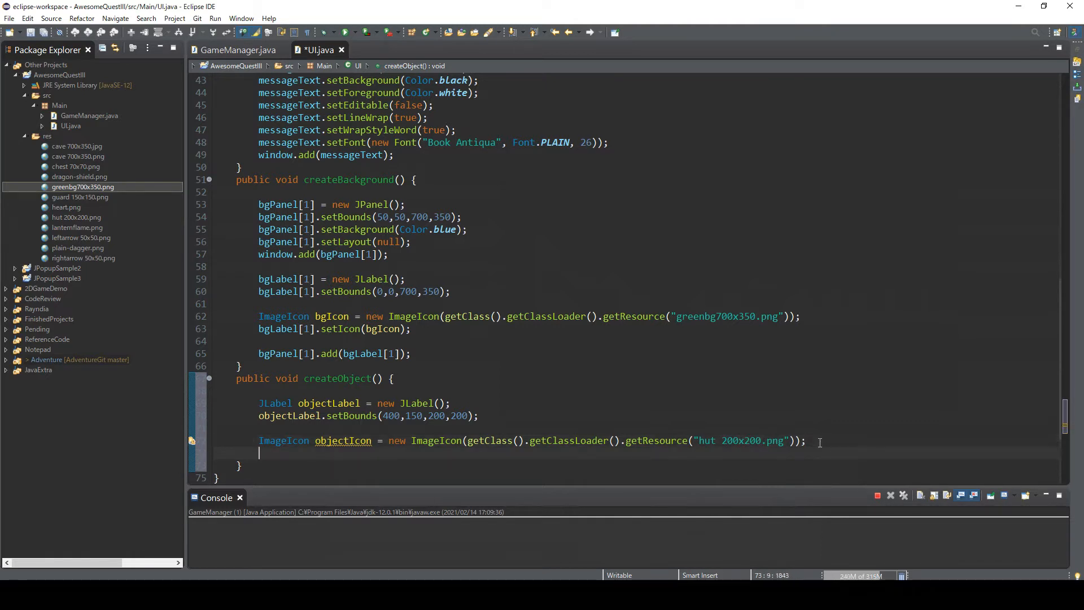
{"action": "double_click", "coordinate": [289, 416]}
Add objectLabel.setIcon(objectIcon) and begin bgPanel[1].add(objectLabel).
{"action": "key", "text": "ctrl+c"}
{"action": "left_click", "coordinate": [272, 453]}
{"action": "key", "text": "ctrl+v"}
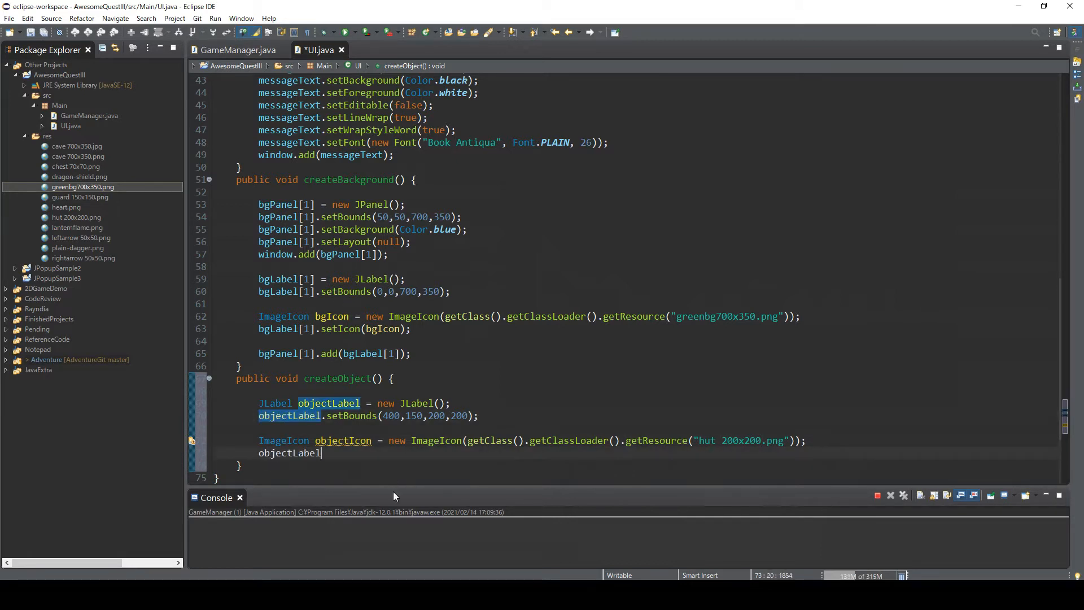
{"action": "type", "text": ".setI"}
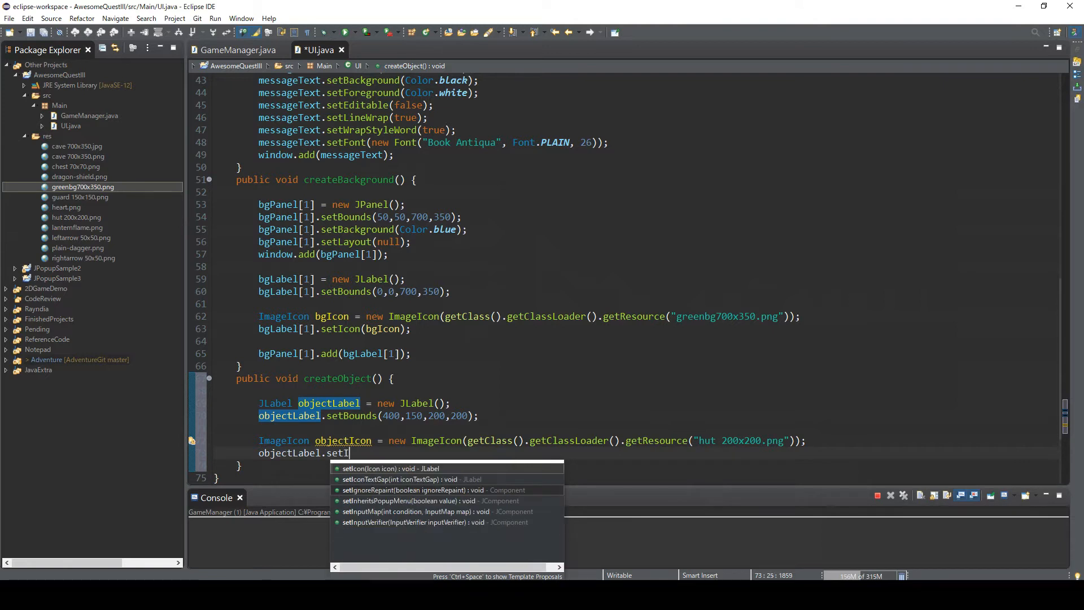
{"action": "type", "text": "con(objectIcon);"}
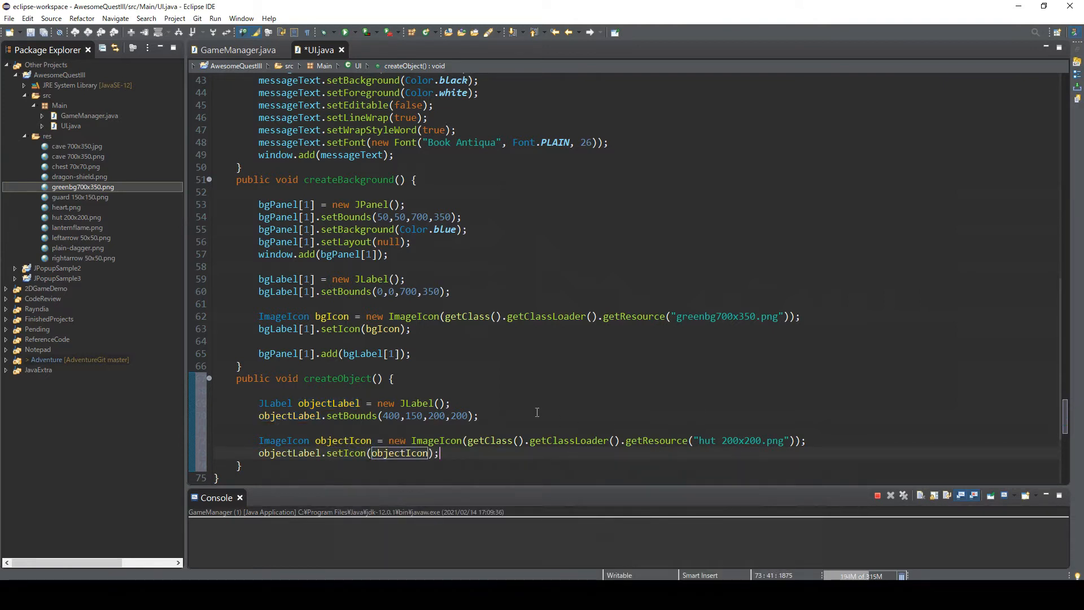
{"action": "scroll", "coordinate": [574, 419], "scroll_direction": "down", "scroll_amount": 1}
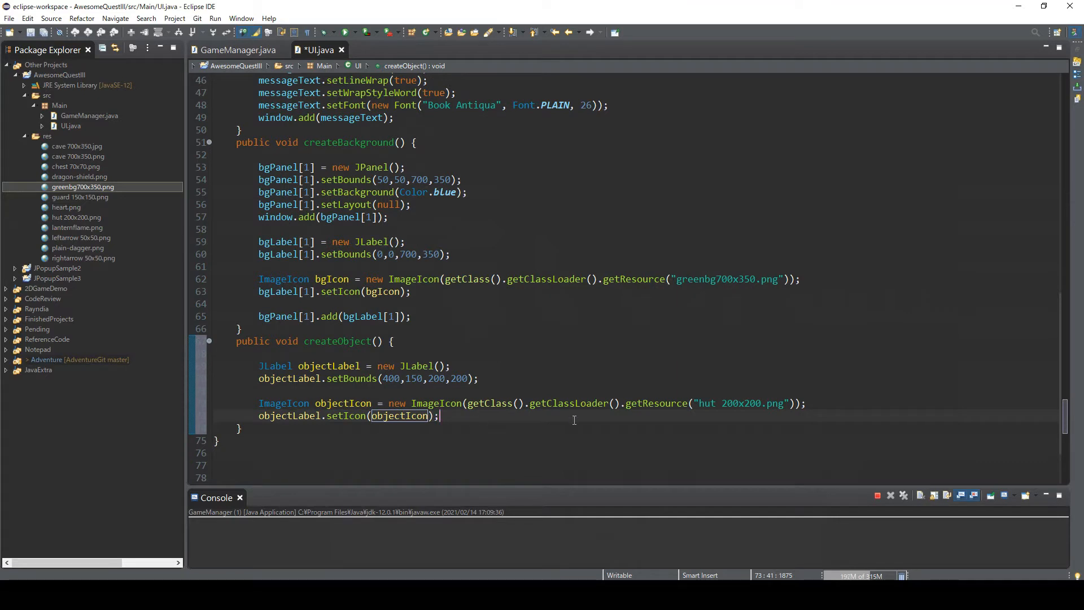
{"action": "key", "text": "Return"}
{"action": "key", "text": "Return"}
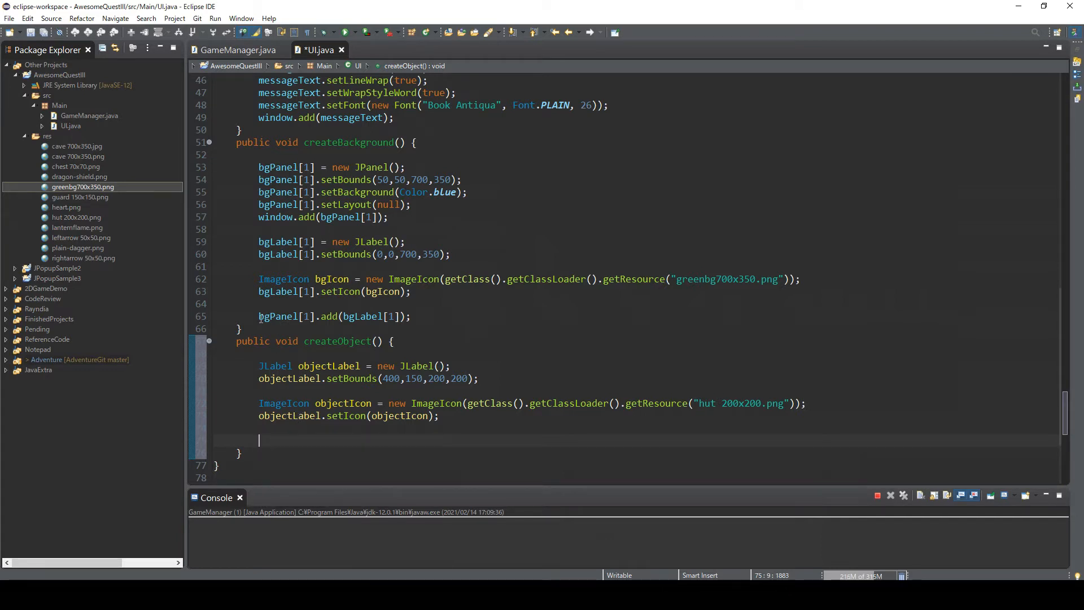
{"action": "mouse_move", "coordinate": [273, 316]}
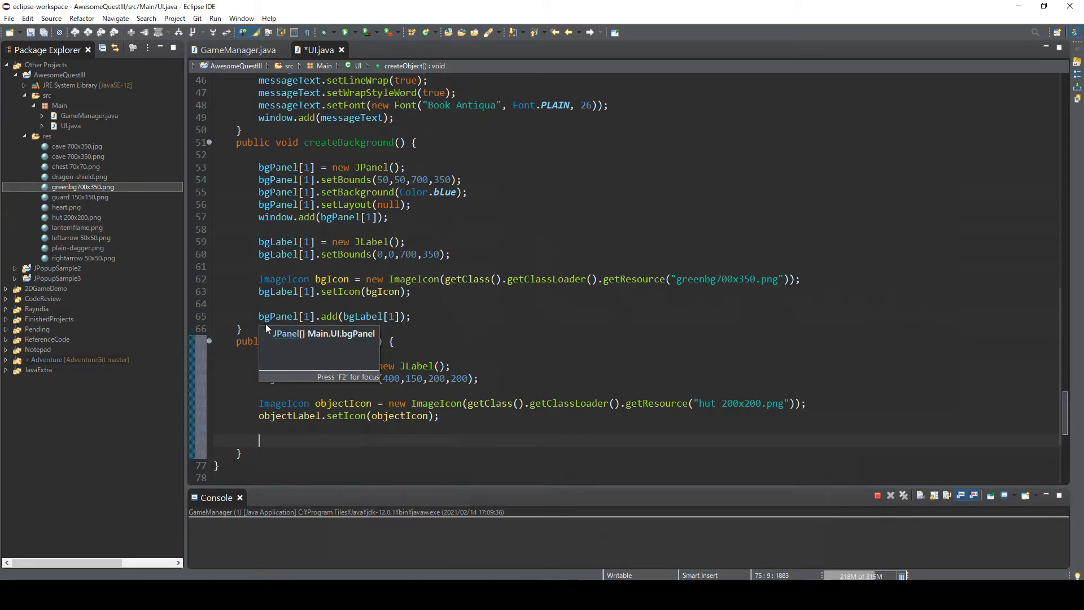
{"action": "type", "text": "bg"}
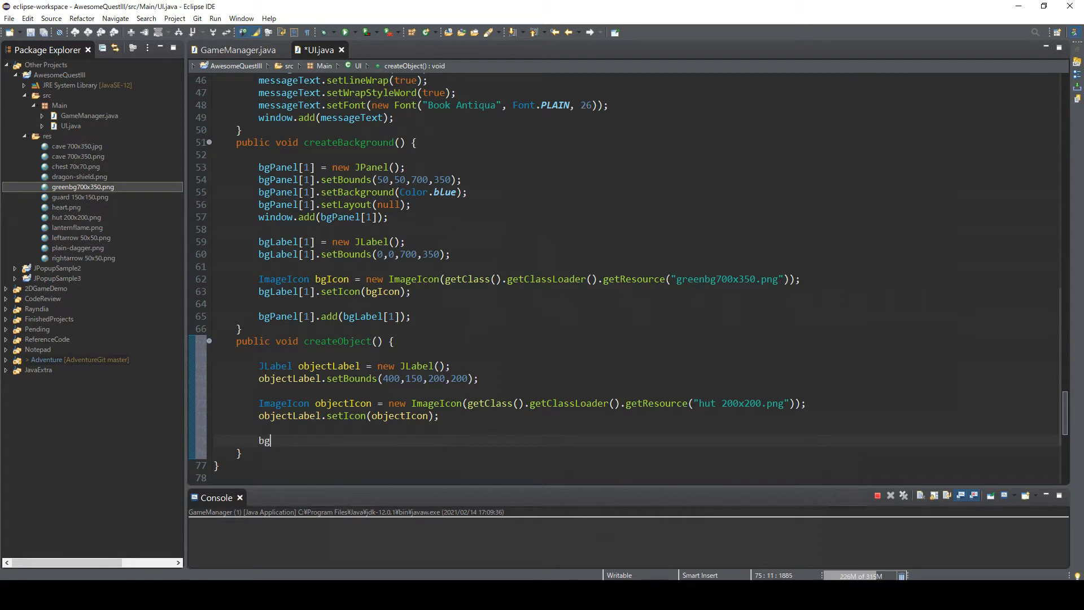
{"action": "type", "text": "Panel[1]"}
{"action": "type", "text": "."}
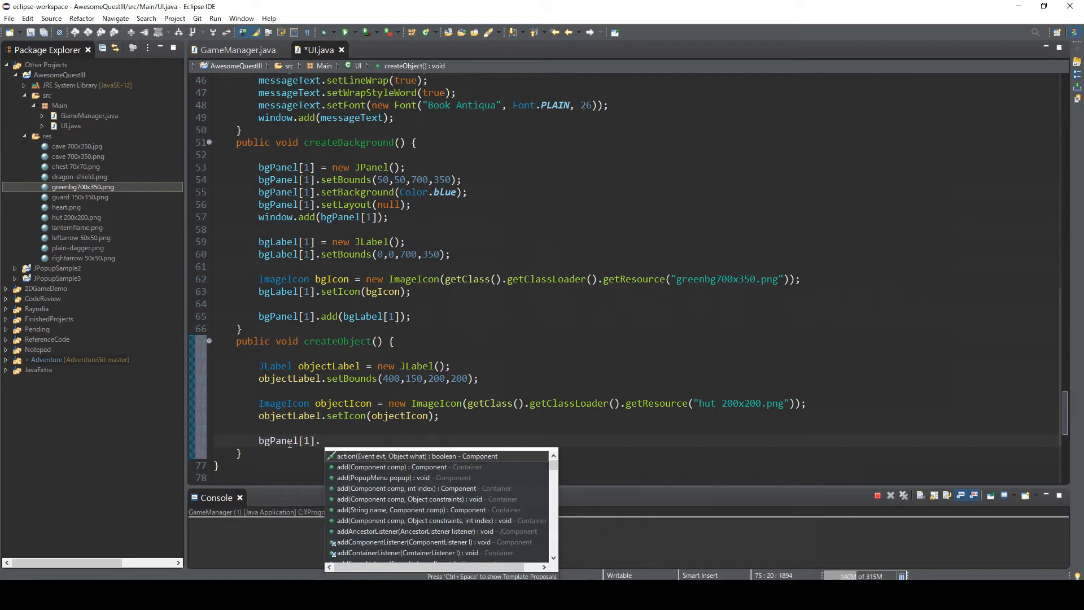
{"action": "type", "text": "add"}
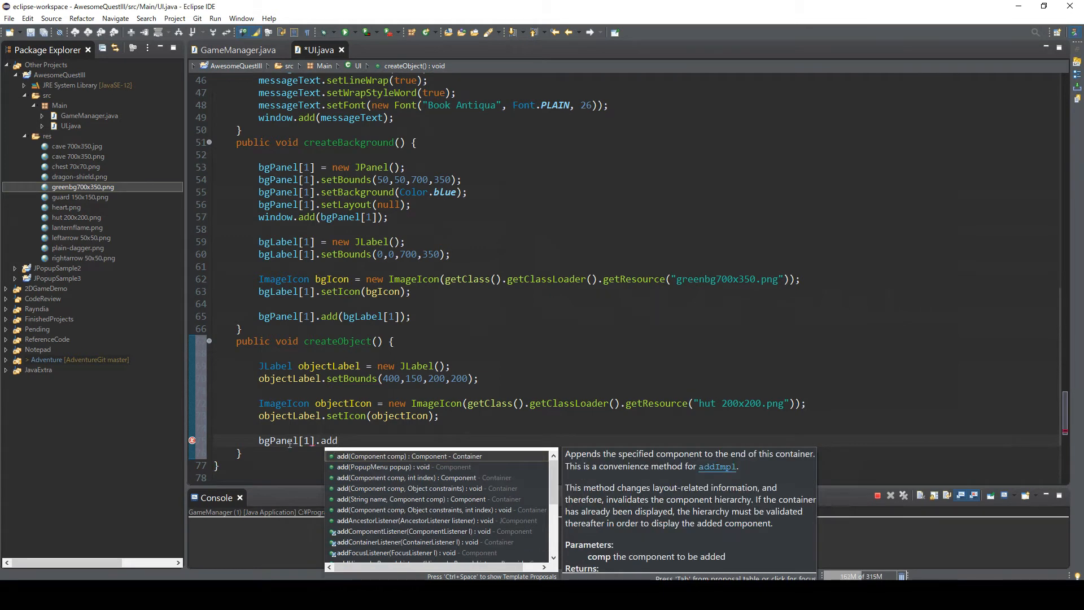
{"action": "key", "text": "Return"}
{"action": "type", "text": "objectLabel)"}
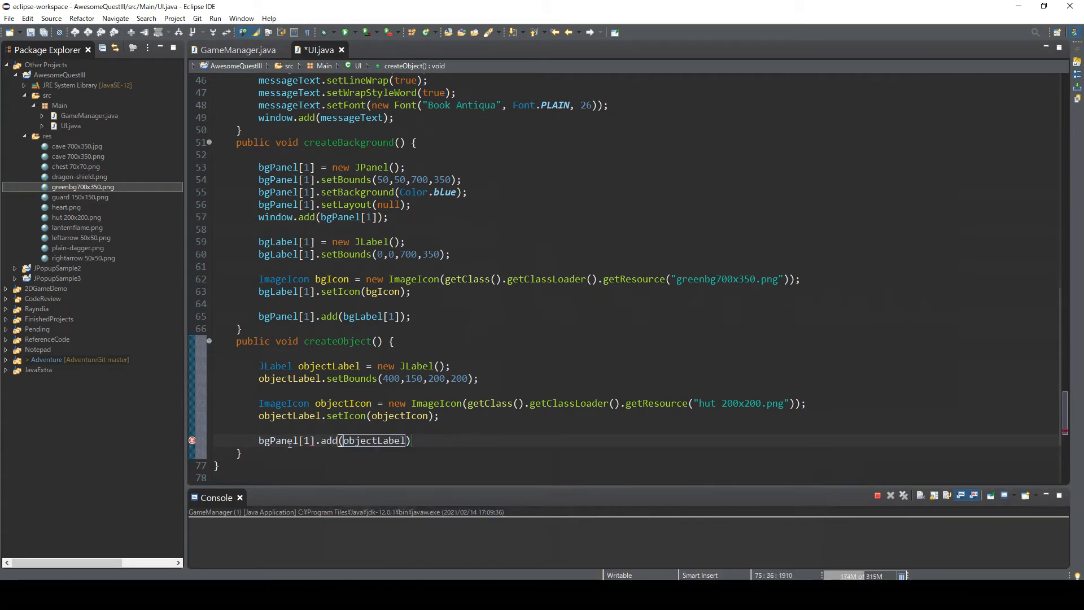
{"action": "type", "text": ";"}
Save UI.java and call createObject() after createBackground() in the constructor.
{"action": "key", "text": "ctrl+s"}
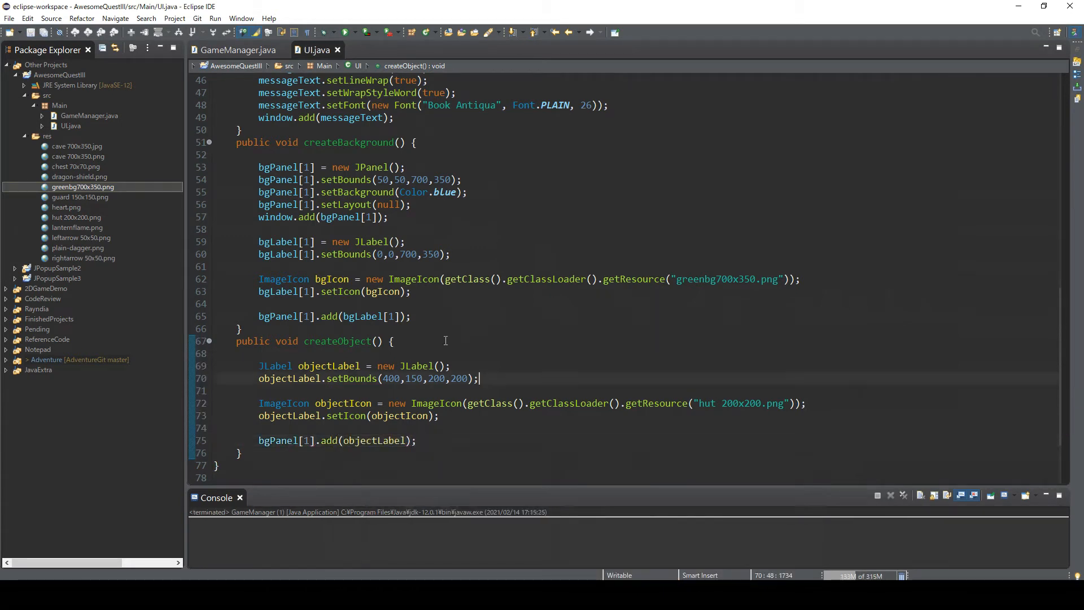
{"action": "double_click", "coordinate": [338, 342]}
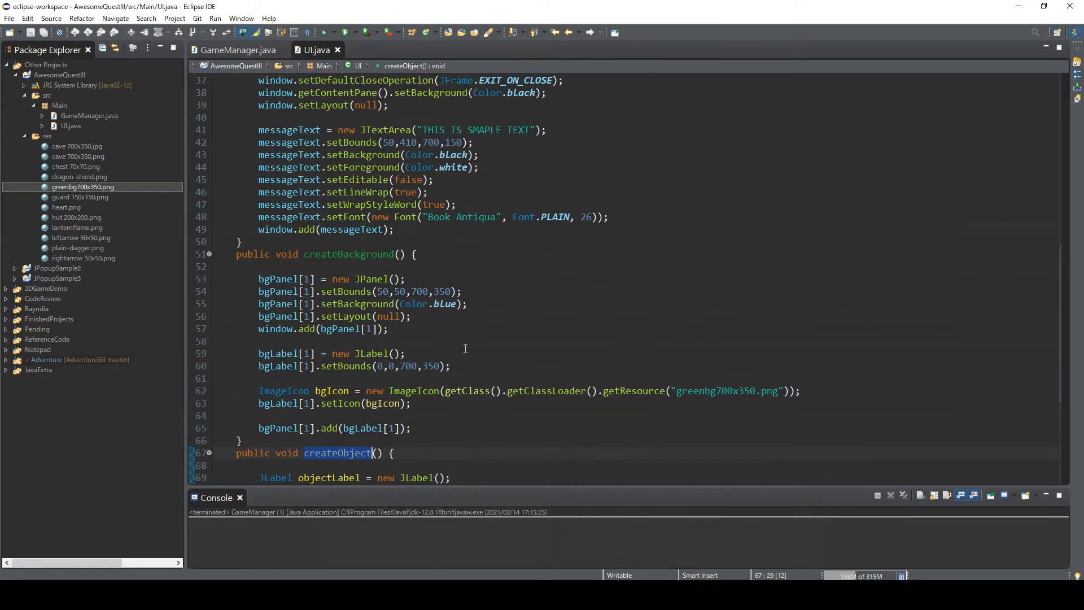
{"action": "scroll", "coordinate": [469, 355], "scroll_direction": "up", "scroll_amount": 5}
{"action": "scroll", "coordinate": [469, 355], "scroll_direction": "up", "scroll_amount": 5}
{"action": "left_click", "coordinate": [406, 228]}
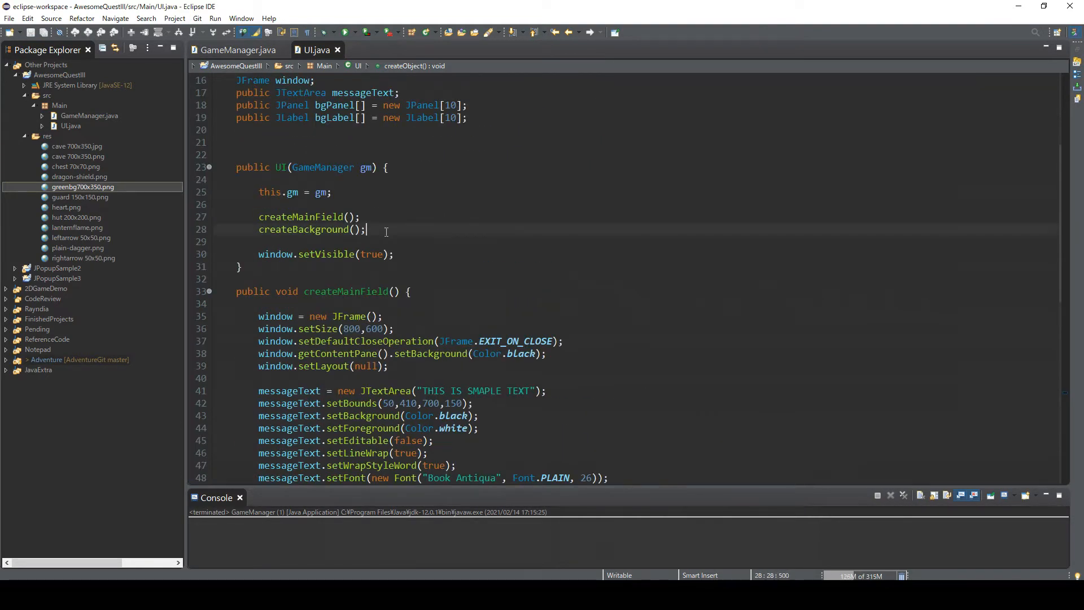
{"action": "key", "text": "Return"}
{"action": "key", "text": "ctrl+v"}
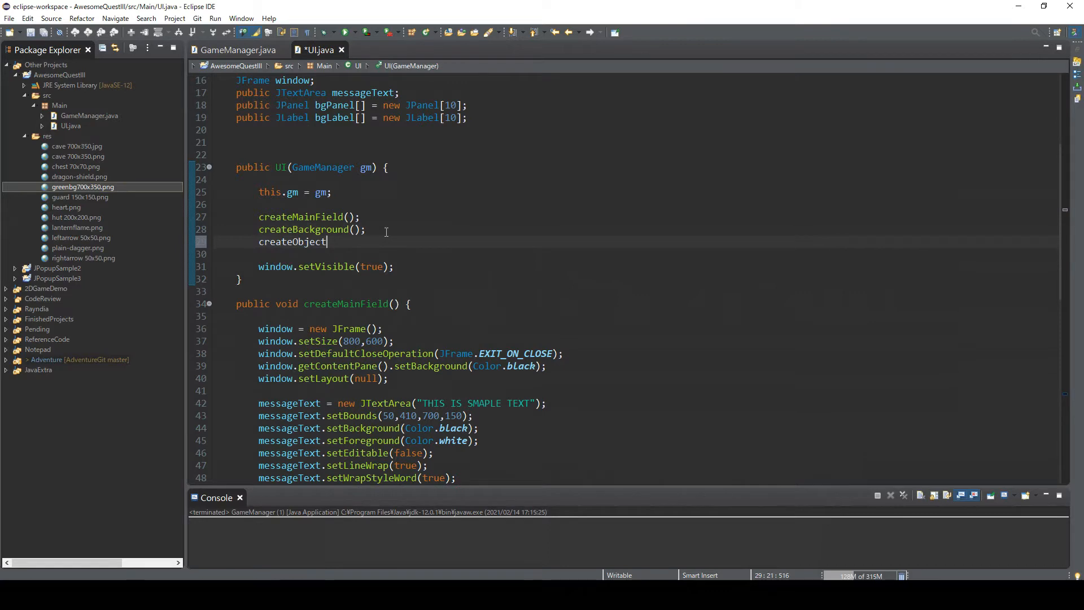
{"action": "type", "text": "()"}
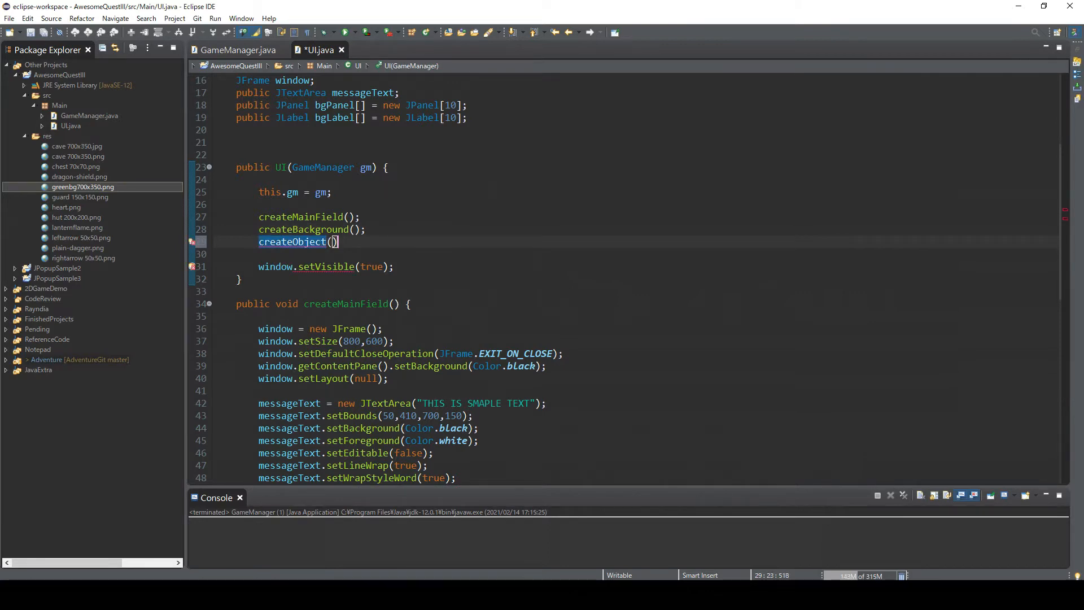
{"action": "type", "text": ";"}
{"action": "scroll", "coordinate": [484, 239], "scroll_direction": "down", "scroll_amount": 9}
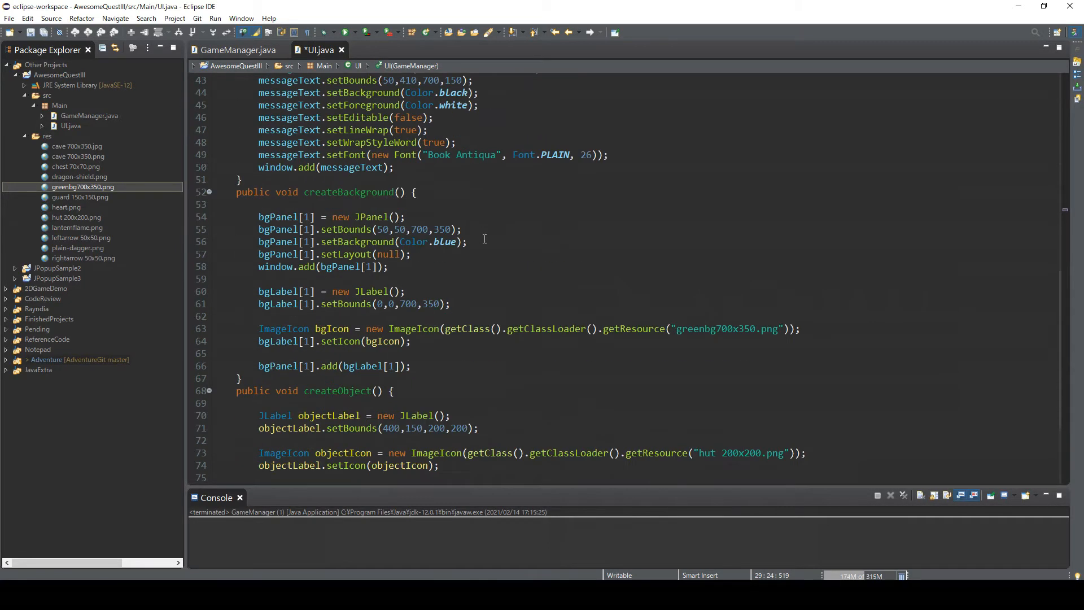
{"action": "scroll", "coordinate": [484, 239], "scroll_direction": "down", "scroll_amount": 3}
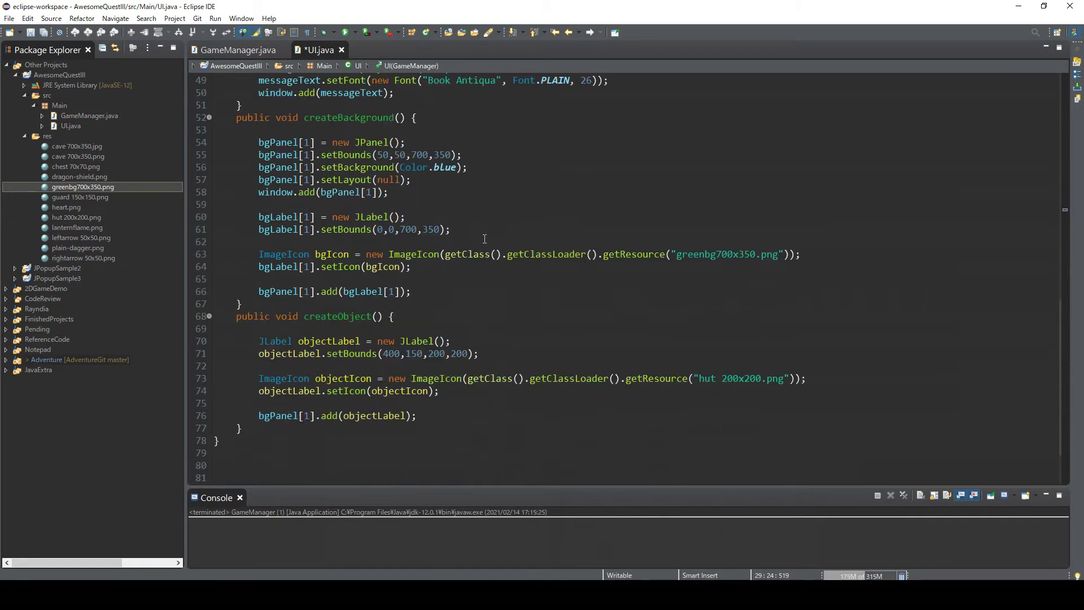
Run GameManager and see only the landscape and text, sketching the label layer order.
{"action": "left_click", "coordinate": [345, 33]}
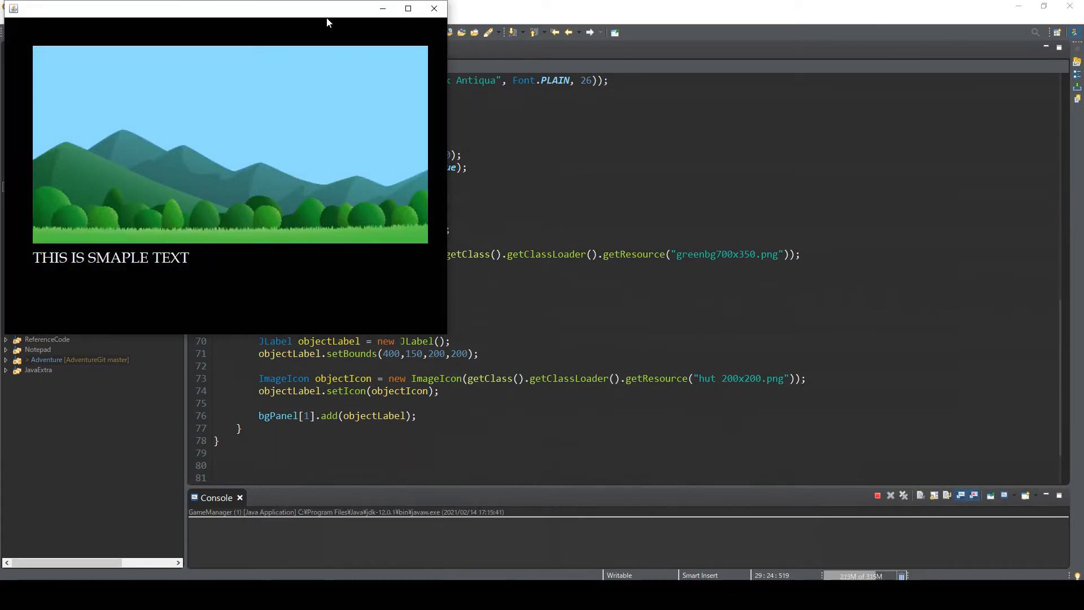
{"action": "mouse_move", "coordinate": [305, 13]}
{"action": "left_mouse_down"}
{"action": "mouse_move", "coordinate": [744, 34]}
{"action": "mouse_move", "coordinate": [628, 26]}
{"action": "left_mouse_up"}
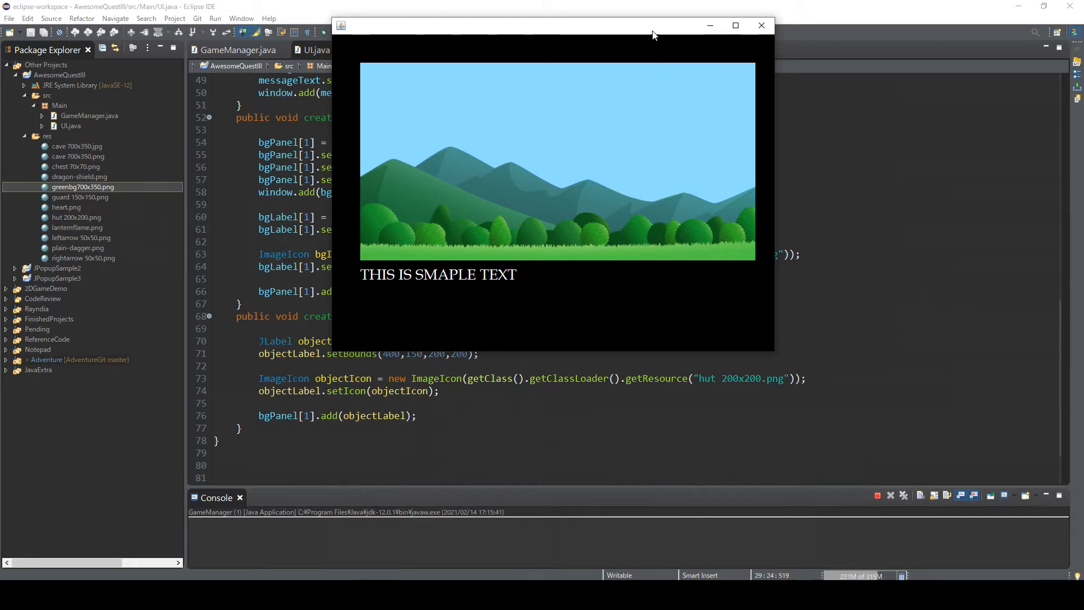
{"action": "left_click_drag", "start_coordinate": [628, 27], "coordinate": [813, 26]}
{"action": "left_click", "coordinate": [948, 38]}
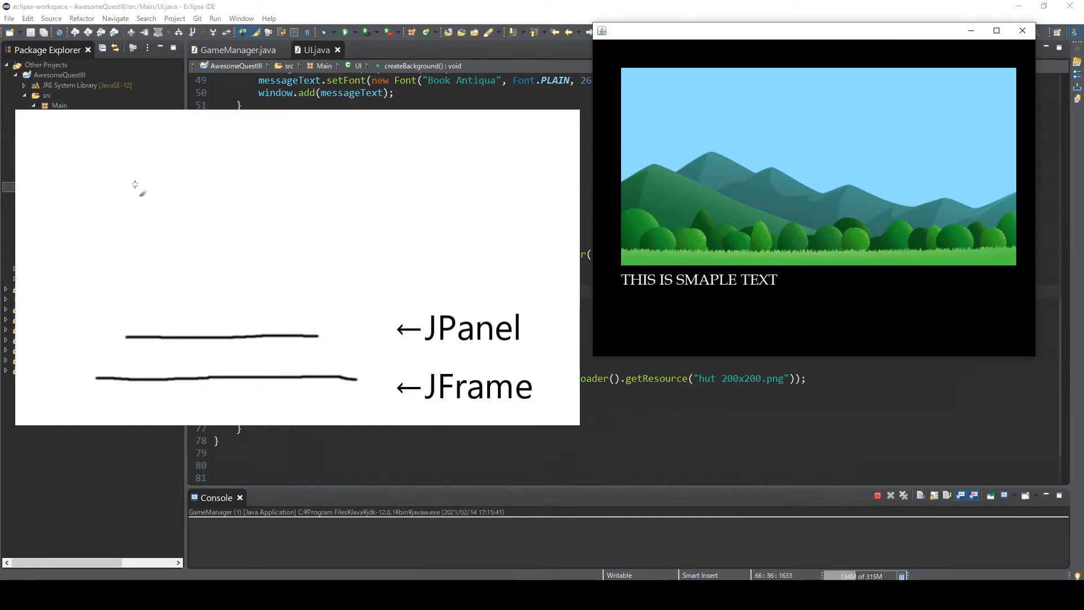
{"action": "left_click_drag", "start_coordinate": [128, 183], "coordinate": [299, 184]}
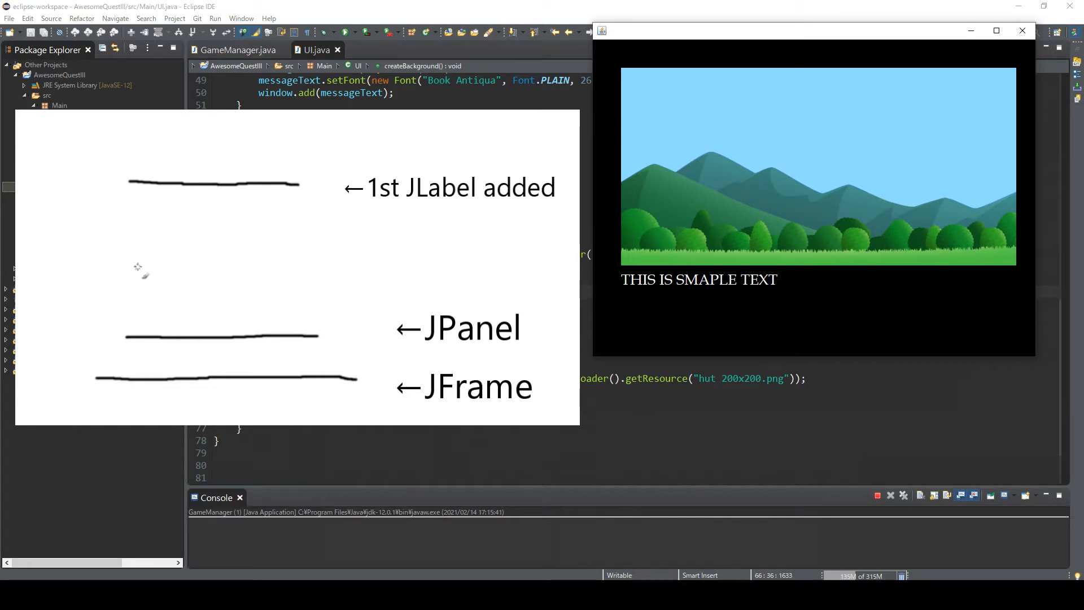
{"action": "left_click_drag", "start_coordinate": [134, 274], "coordinate": [298, 276]}
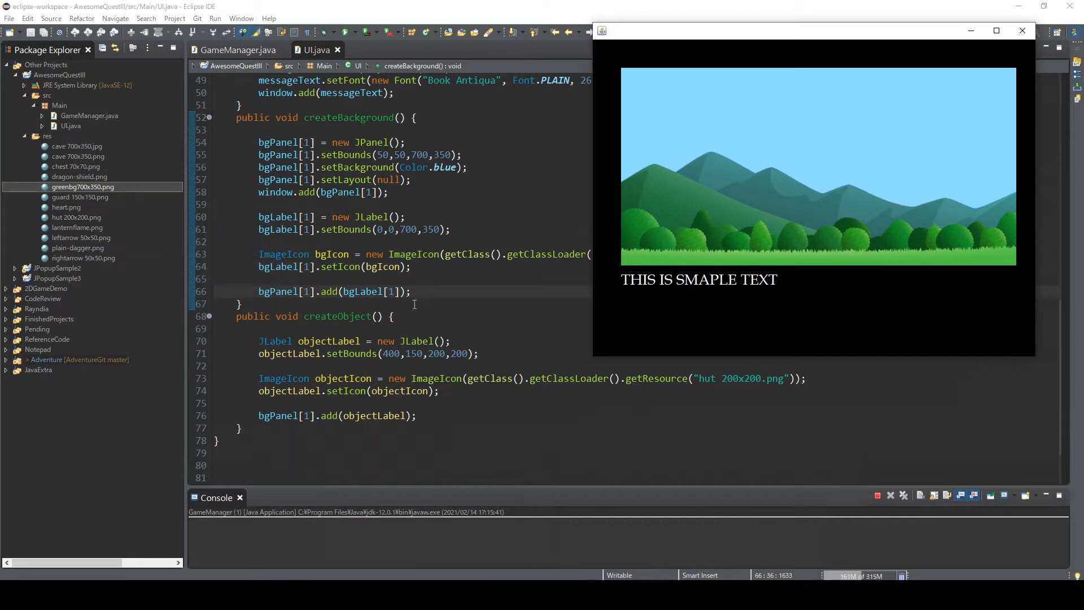
Move the bgLabel[1] add line below the objectLabel add so the hut sits in front.
{"action": "left_click_drag", "start_coordinate": [411, 291], "coordinate": [258, 292]}
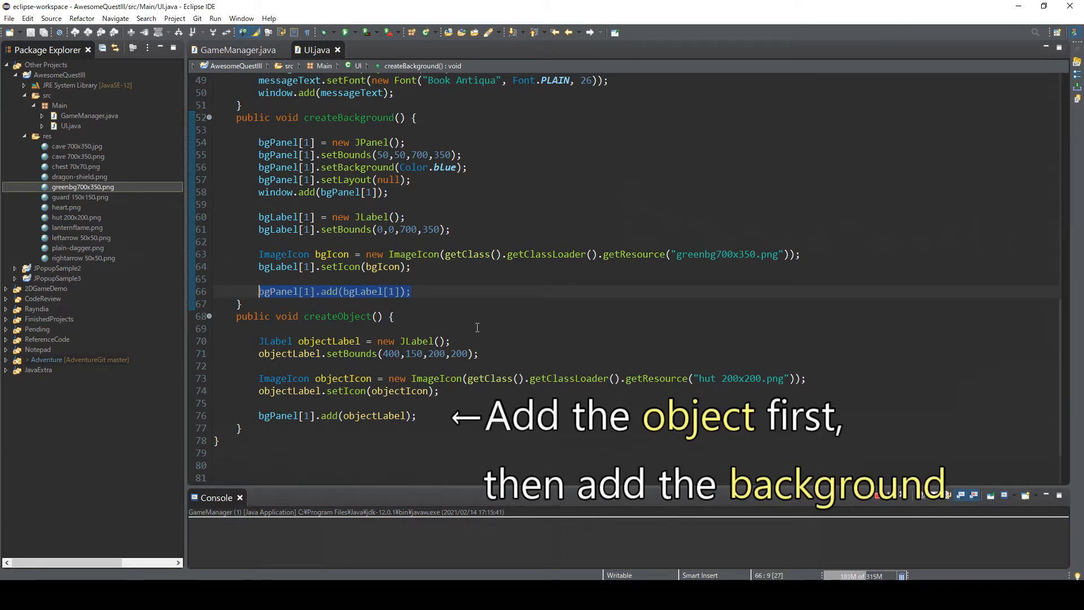
{"action": "key", "text": "ctrl+x"}
{"action": "left_click", "coordinate": [433, 414]}
{"action": "key", "text": "Return"}
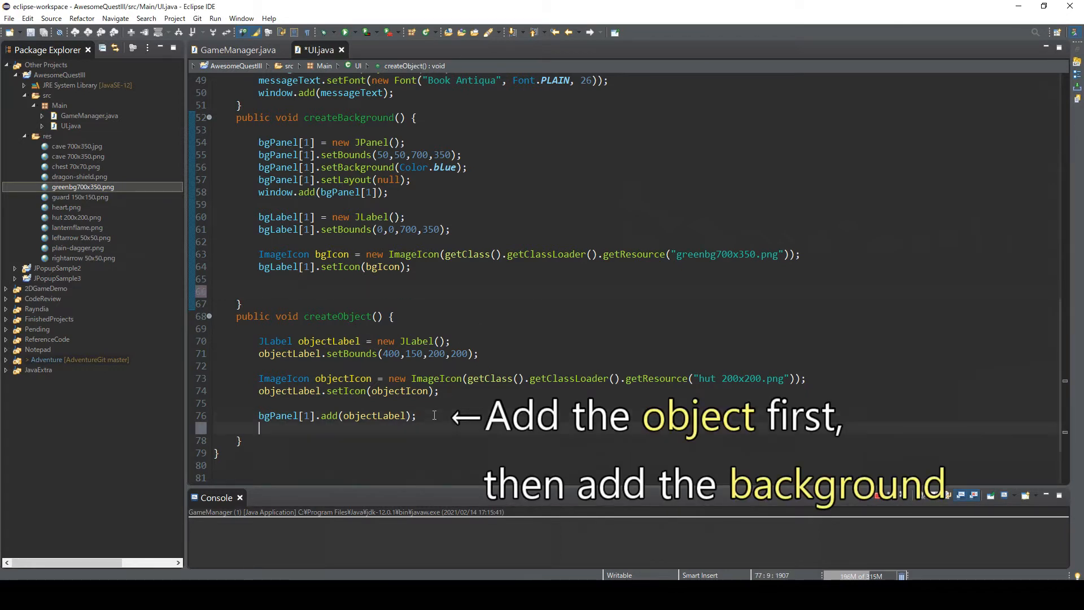
{"action": "key", "text": "ctrl+v"}
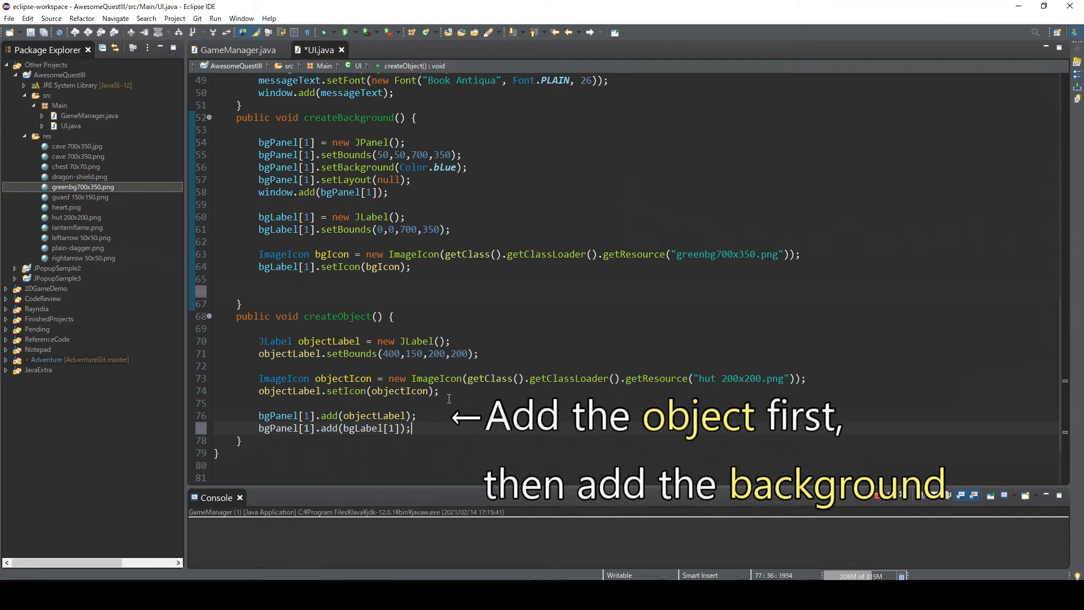
{"action": "left_click", "coordinate": [432, 413]}
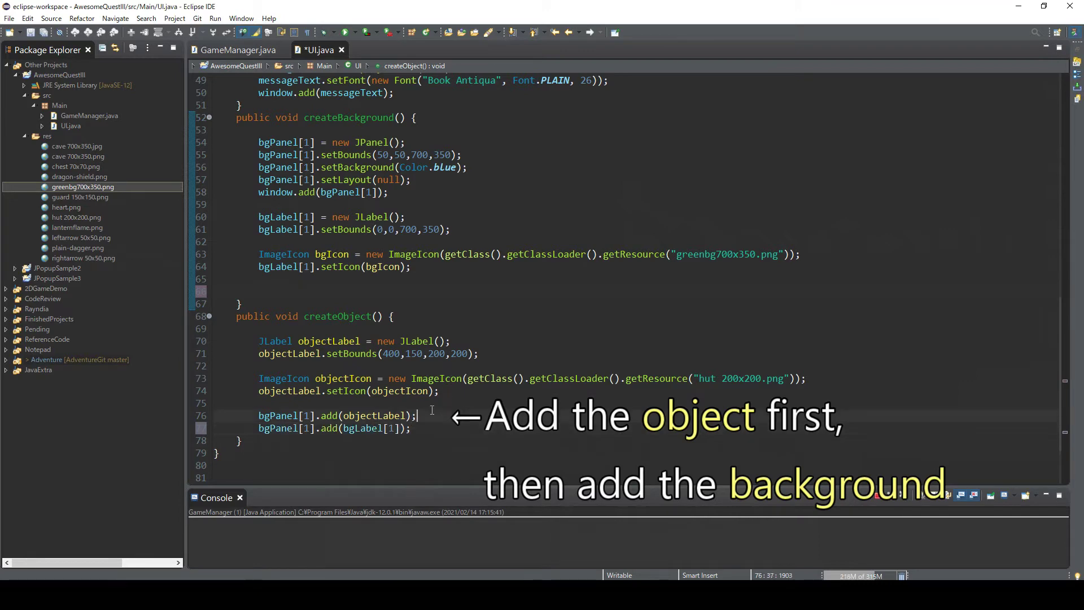
Run the game to see the hut on the landscape, then close it.
{"action": "left_click", "coordinate": [346, 32]}
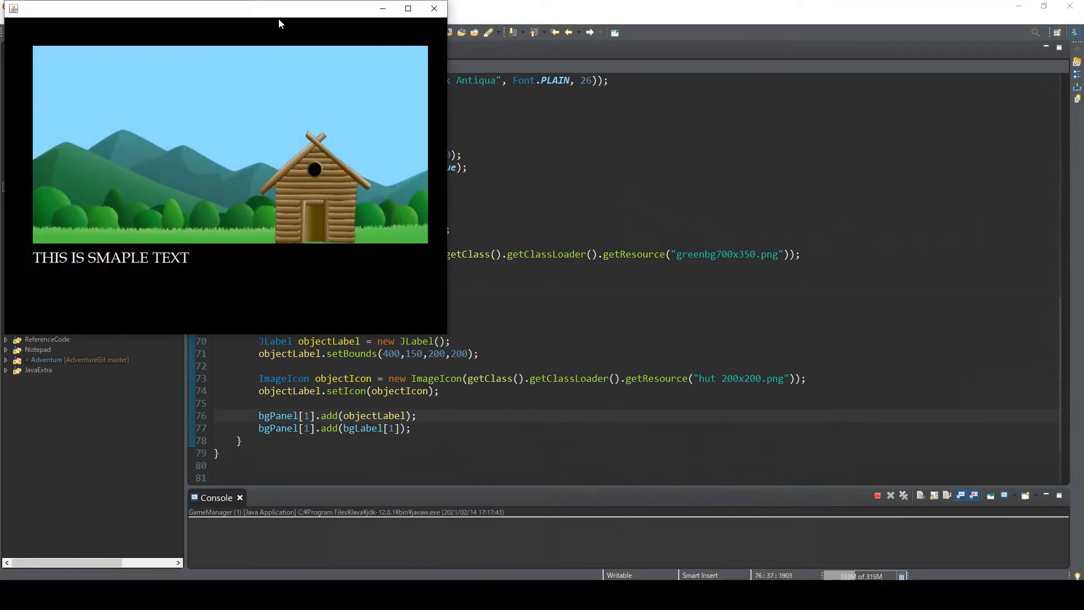
{"action": "mouse_move", "coordinate": [278, 18]}
{"action": "left_mouse_down"}
{"action": "mouse_move", "coordinate": [778, 93]}
{"action": "mouse_move", "coordinate": [806, 78]}
{"action": "left_mouse_up"}
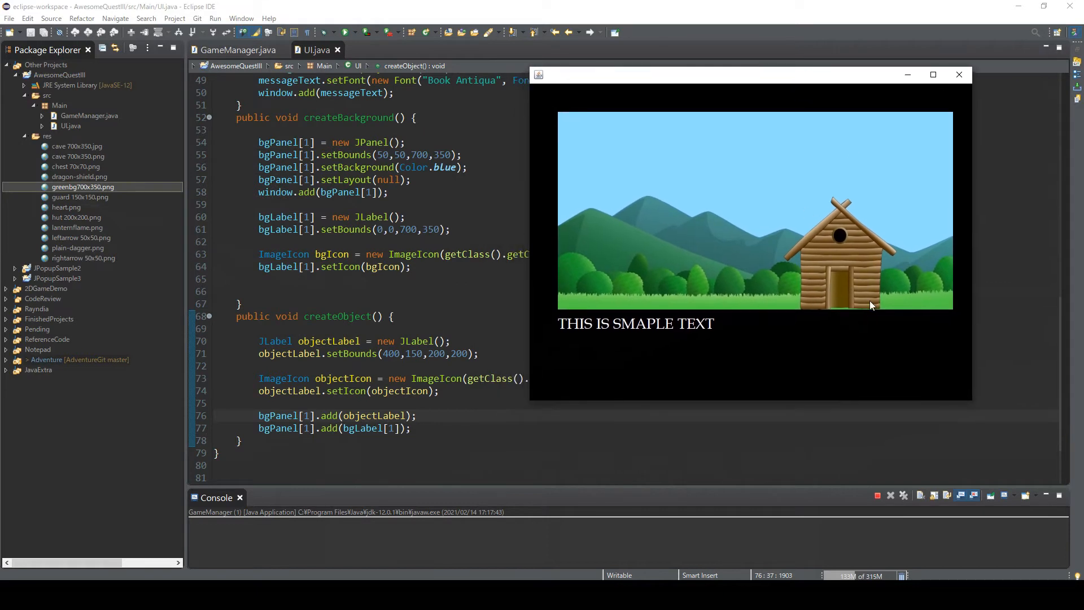
{"action": "left_click_drag", "start_coordinate": [816, 81], "coordinate": [863, 58]}
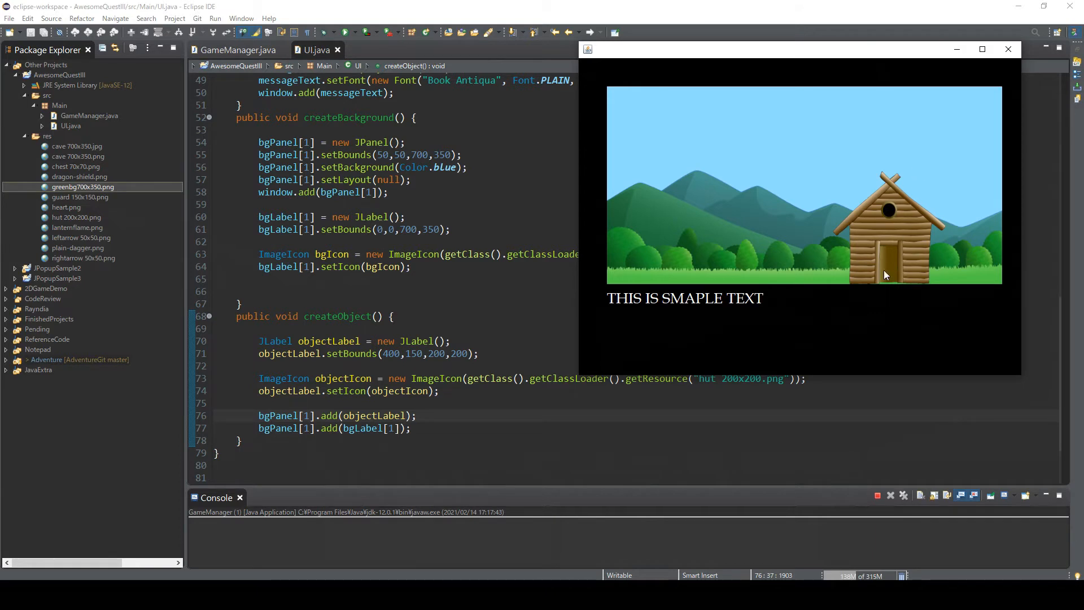
{"action": "key", "text": "alt+F4"}
Adjust the hut's setBounds position toward 440,140 and rerun to check placement.
{"action": "left_click", "coordinate": [393, 354]}
{"action": "type", "text": "2"}
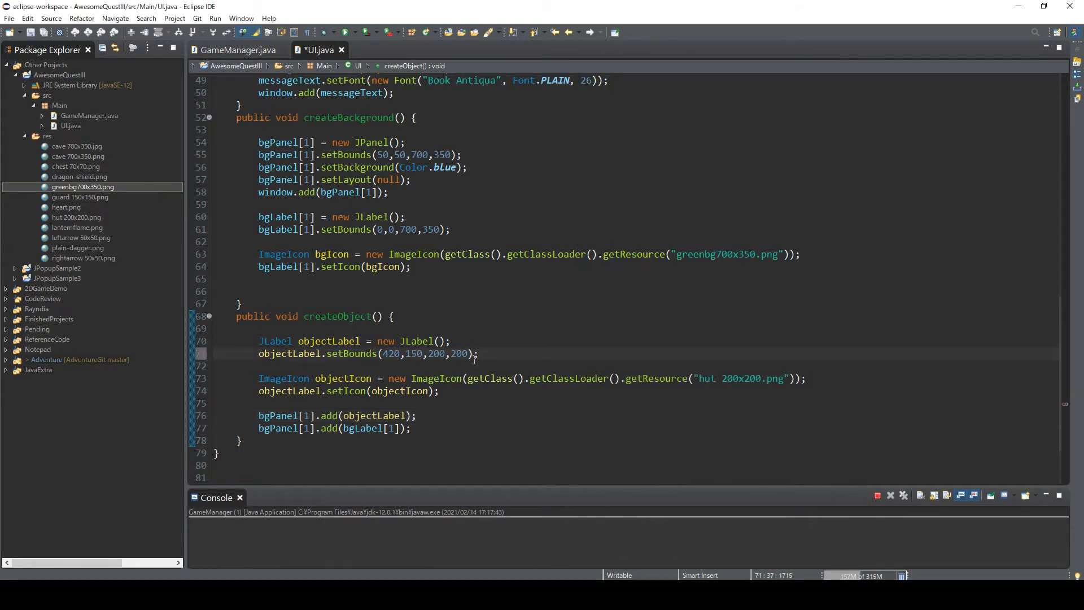
{"action": "key", "text": "BackSpace"}
{"action": "type", "text": "4"}
{"action": "key", "text": "ctrl+F11"}
{"action": "left_click_drag", "start_coordinate": [323, 14], "coordinate": [820, 70]}
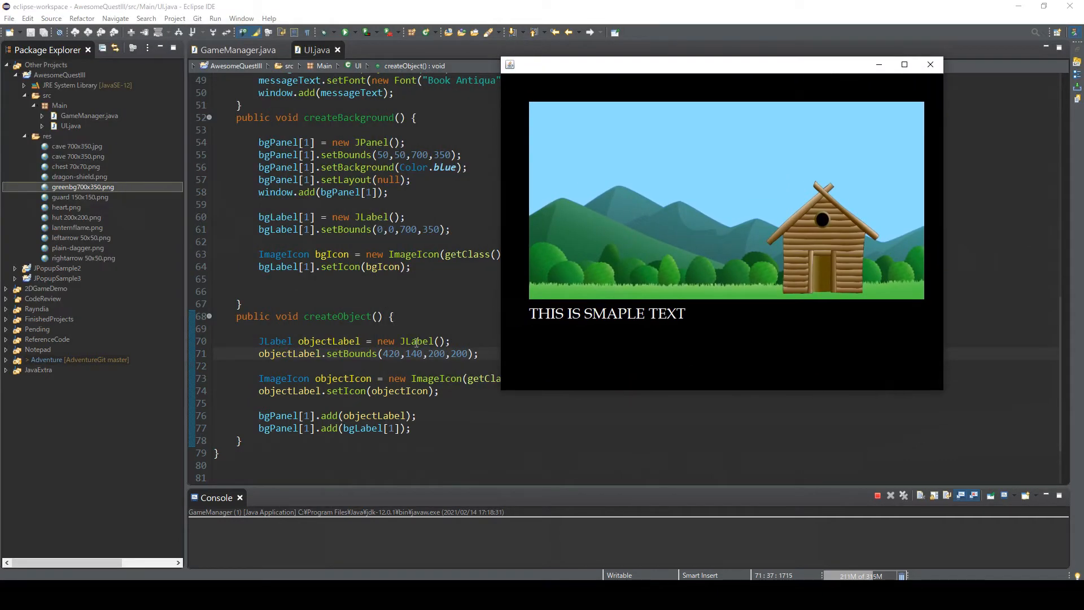
{"action": "left_click", "coordinate": [396, 354]}
{"action": "key", "text": "BackSpace"}
{"action": "type", "text": "4"}
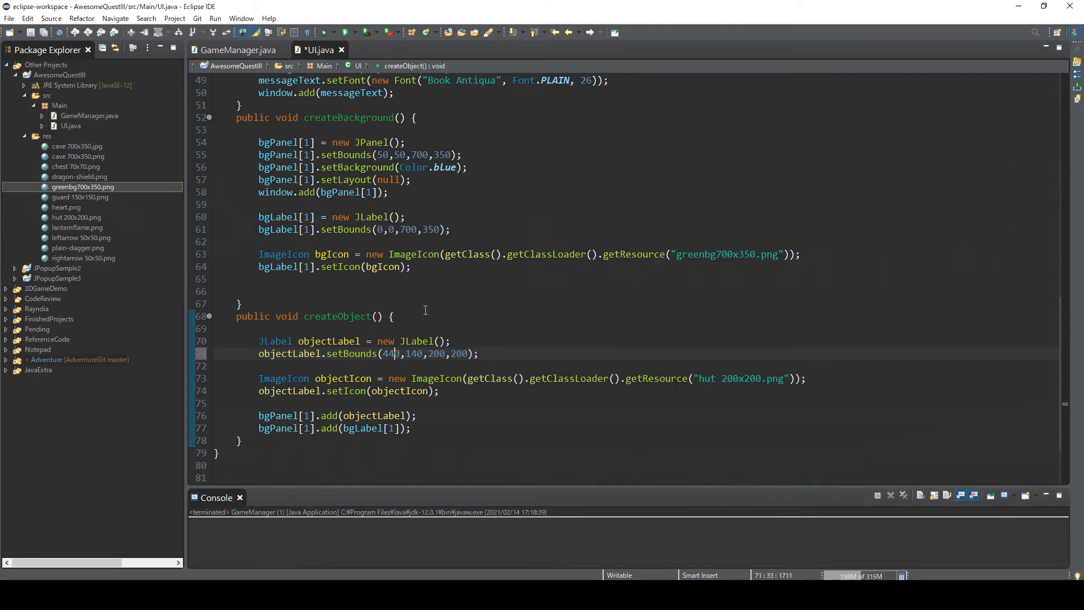
Run the game again with bounds 440,140,200,200 and compare the hut's position.
{"action": "left_click", "coordinate": [345, 34]}
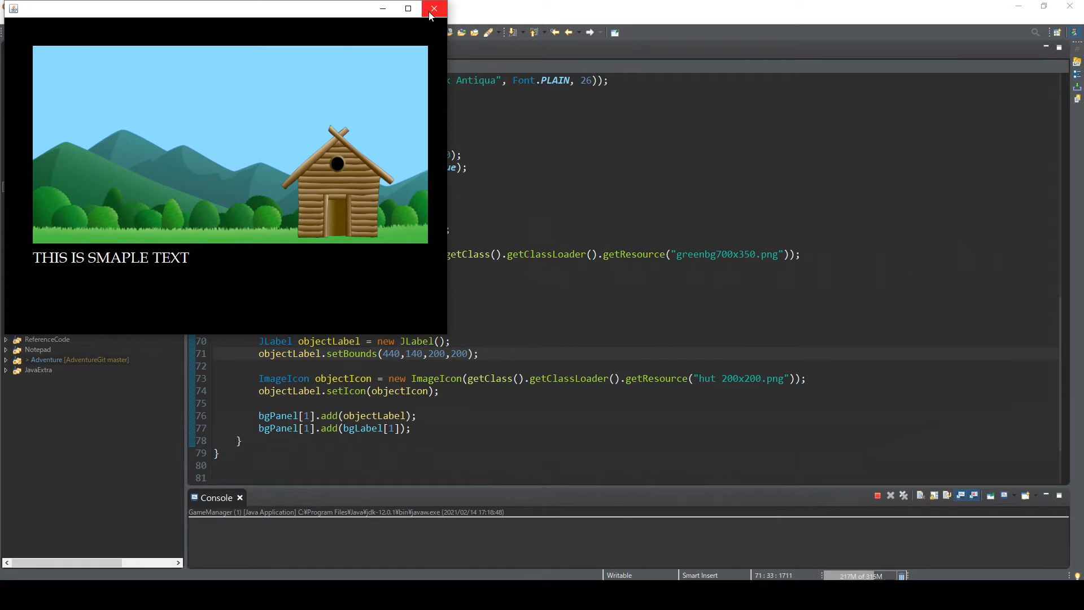
{"action": "key", "text": "ctrl+F11"}
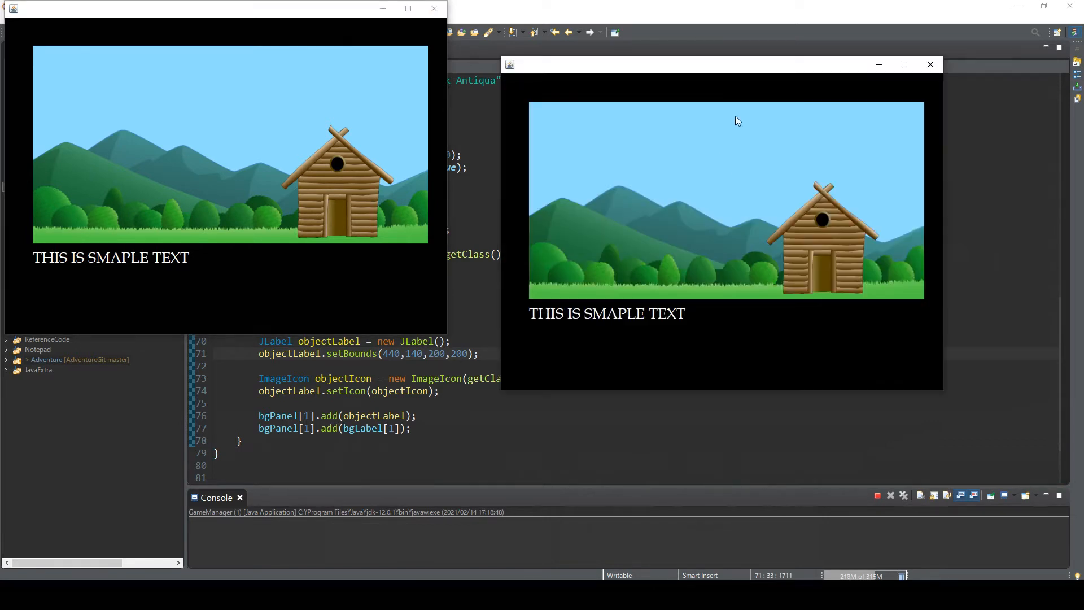
{"action": "mouse_move", "coordinate": [768, 64]}
{"action": "left_mouse_down"}
{"action": "mouse_move", "coordinate": [261, 8]}
{"action": "mouse_move", "coordinate": [272, 10]}
{"action": "left_mouse_up"}
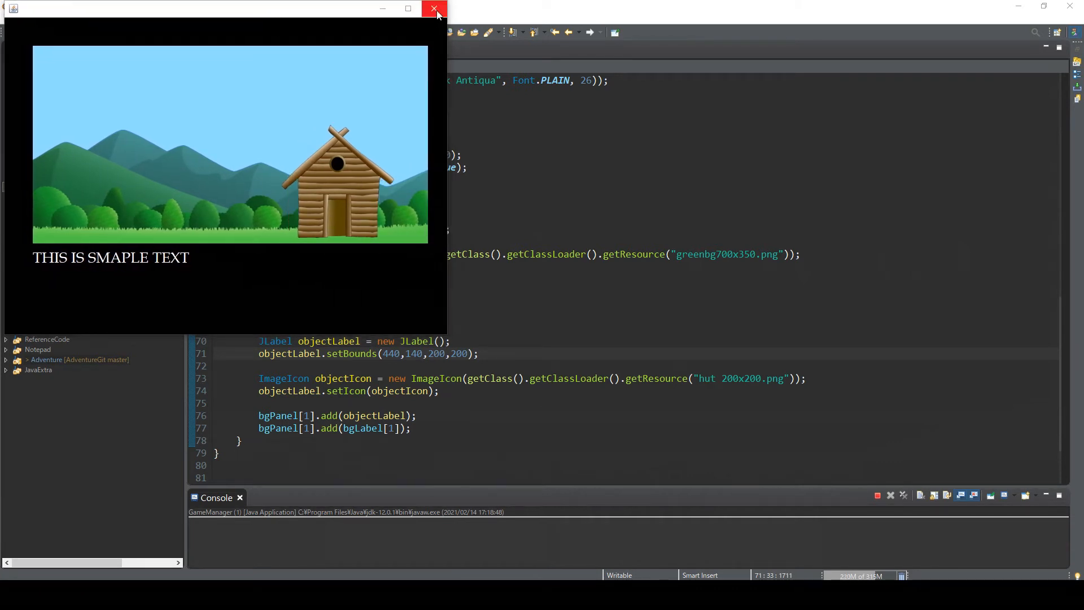
{"action": "left_click_drag", "start_coordinate": [311, 14], "coordinate": [828, 37]}
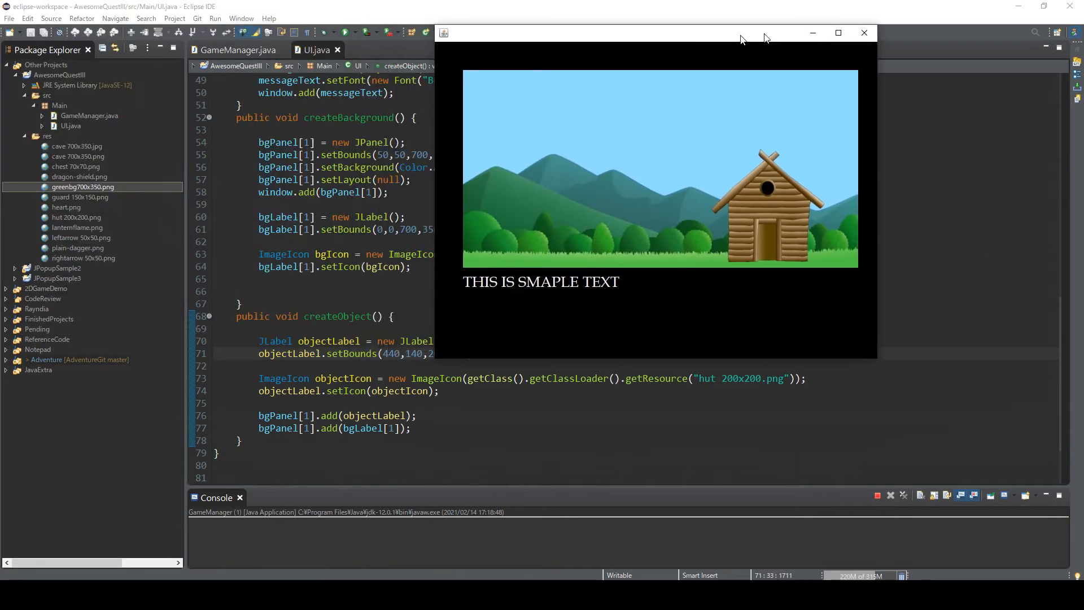
{"action": "left_click_drag", "start_coordinate": [931, 60], "coordinate": [1010, 68]}
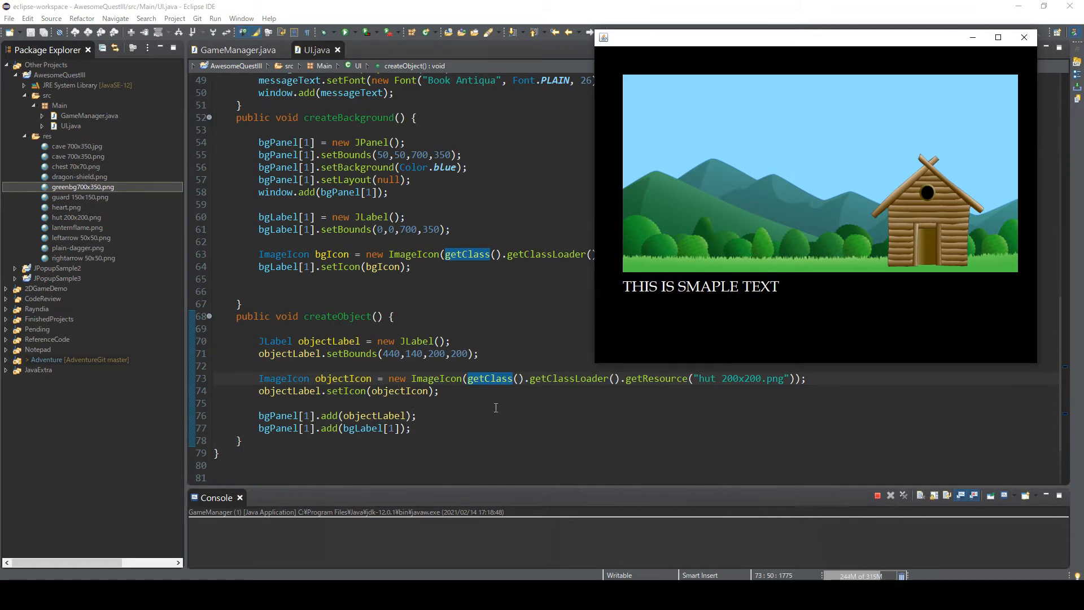
Close the game and duplicate the hut-creation block below itself in createObject.
{"action": "left_click", "coordinate": [1024, 37]}
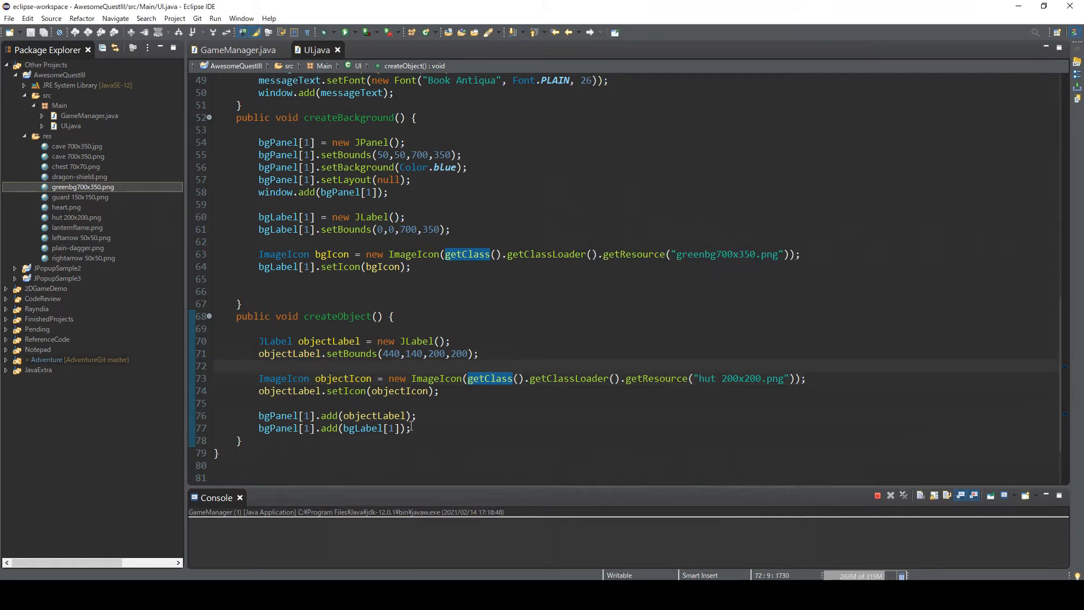
{"action": "left_click", "coordinate": [421, 429]}
{"action": "left_click_drag", "start_coordinate": [413, 429], "coordinate": [214, 341]}
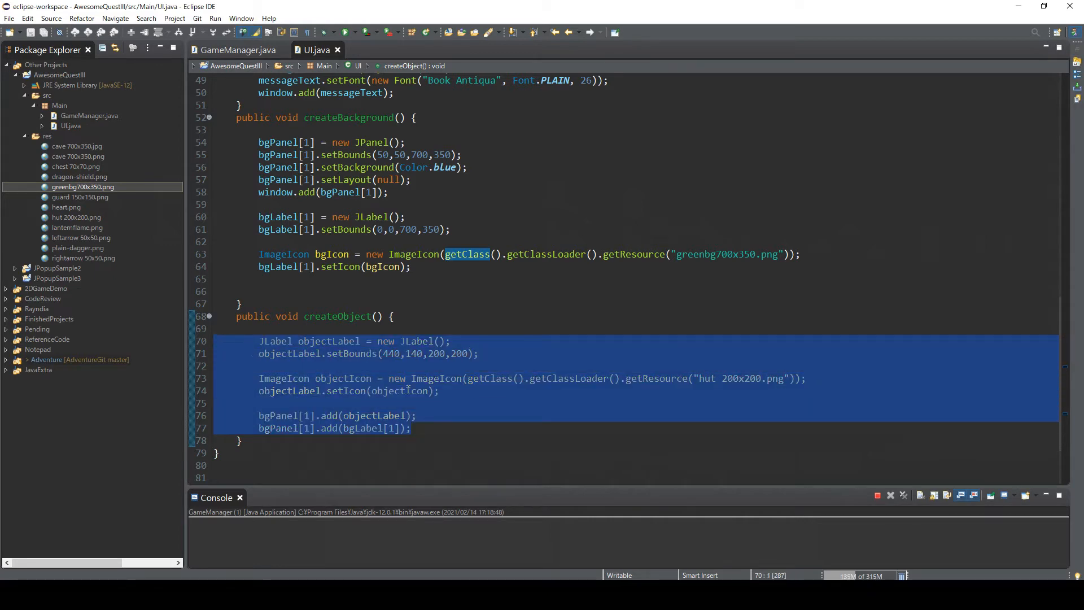
{"action": "left_click", "coordinate": [440, 420]}
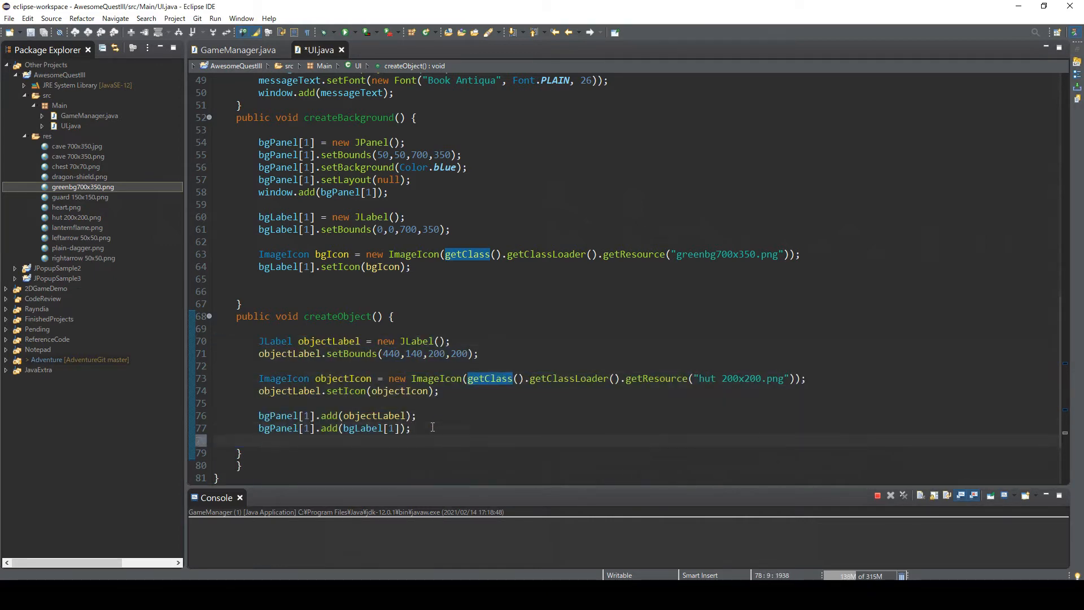
{"action": "type", "text": "JLabel objectLabel = new JLabel(); \t\tobjectLabel.setBounds(440,140,200,200);  \t\tImageIcon objectIcon = new ImageIcon(getClass().getClassLoader().getResource(\"hut 200x200.png\")); \t\tobjectLabel.setIcon(objectIcon);  \t\tbgPanel[1].add(objectLabel); \t\tbgPanel[1].add(bgLabel[1]);"}
{"action": "scroll", "coordinate": [487, 364], "scroll_direction": "down", "scroll_amount": 2}
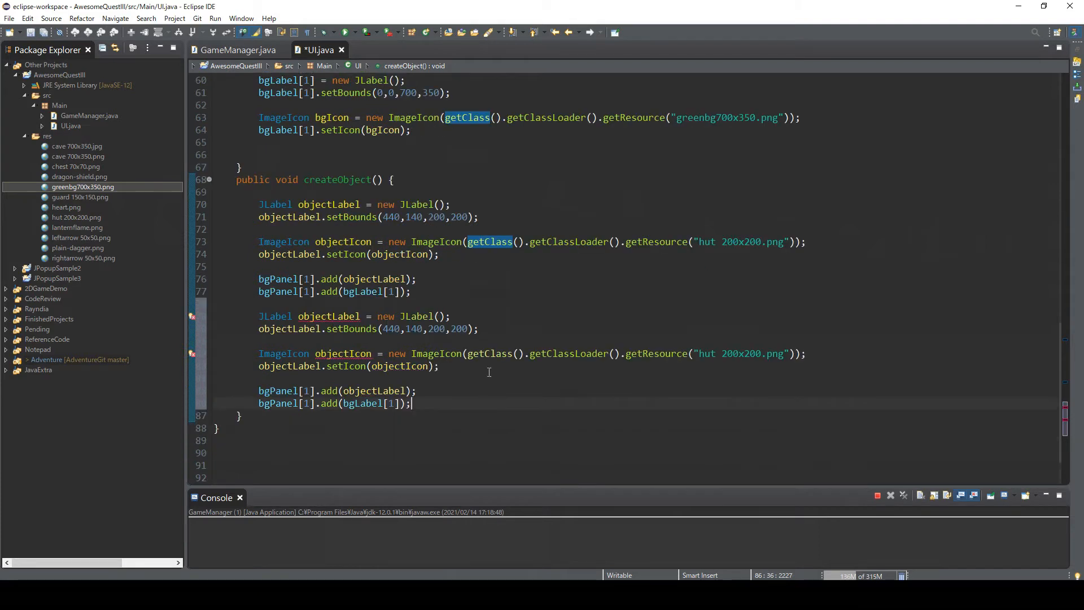
Rename the copy to objectLabel2/objectIcon2 and clear its hut image name.
{"action": "left_click", "coordinate": [360, 317]}
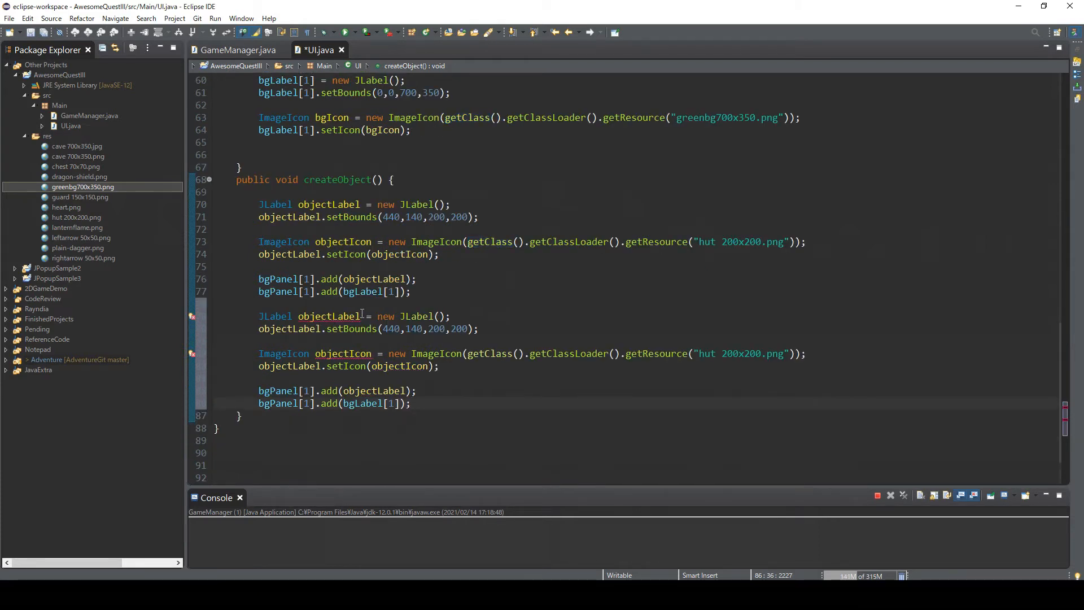
{"action": "type", "text": "2"}
{"action": "left_click", "coordinate": [373, 354]}
{"action": "type", "text": "2"}
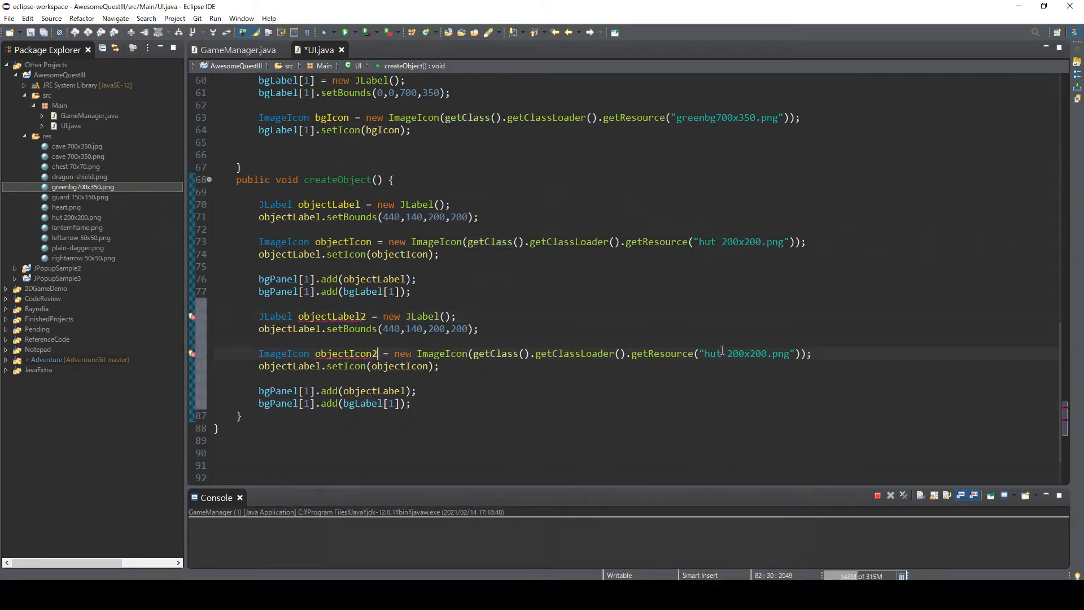
{"action": "left_click_drag", "start_coordinate": [704, 353], "coordinate": [766, 353]}
{"action": "key", "text": "Delete"}
{"action": "double_click", "coordinate": [373, 390]}
{"action": "type", "text": "2"}
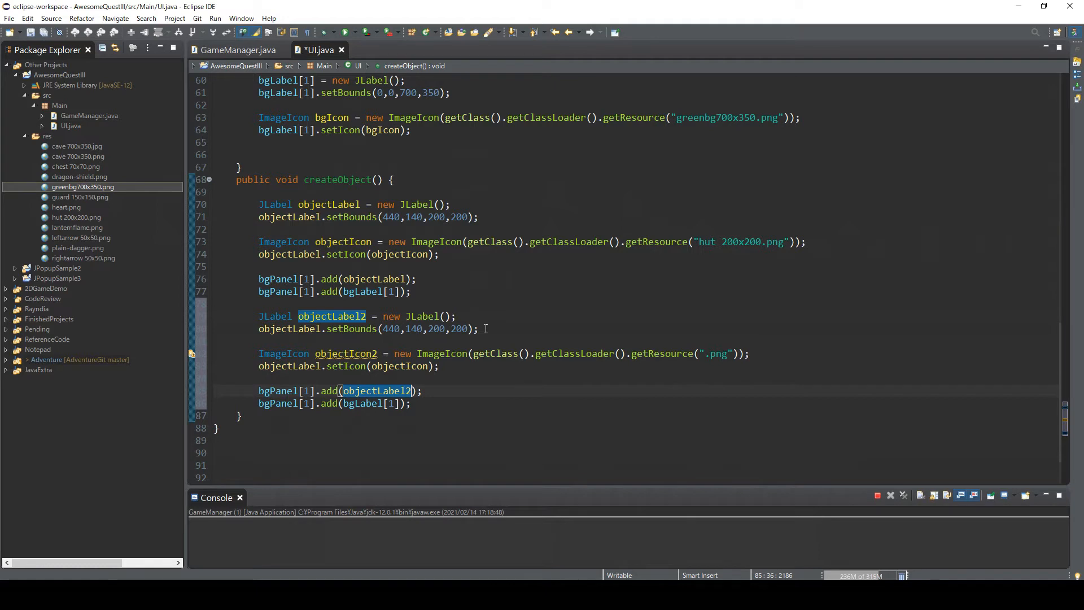
{"action": "left_click", "coordinate": [352, 366]}
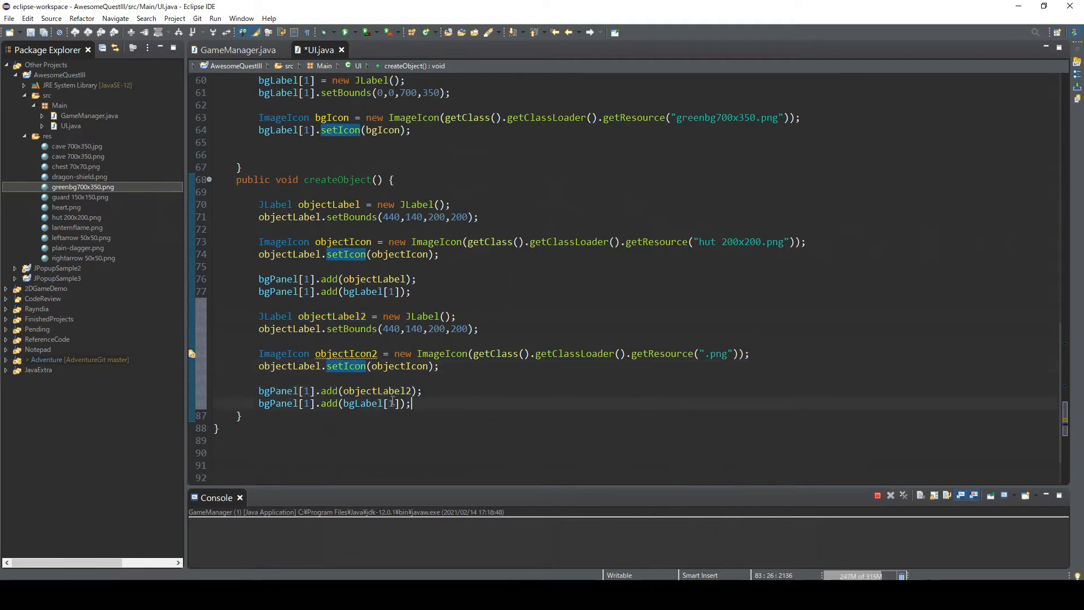
Delete the duplicated objectLabel2 block, leaving only the hut code.
{"action": "left_click_drag", "start_coordinate": [412, 403], "coordinate": [215, 313]}
{"action": "key", "text": "Delete"}
{"action": "key", "text": "BackSpace"}
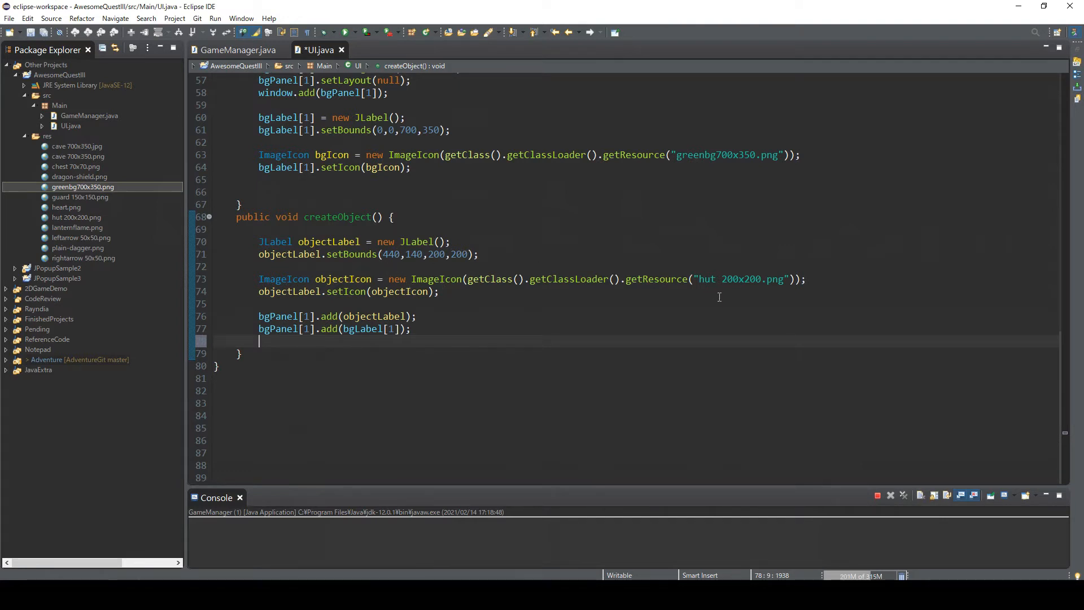
Keep a commented copy of the hut's fixed setBounds line and add int objx, objy, objWidth, objHeight parameters to createObject.
{"action": "left_click", "coordinate": [485, 255]}
{"action": "key", "text": "ctrl+slash"}
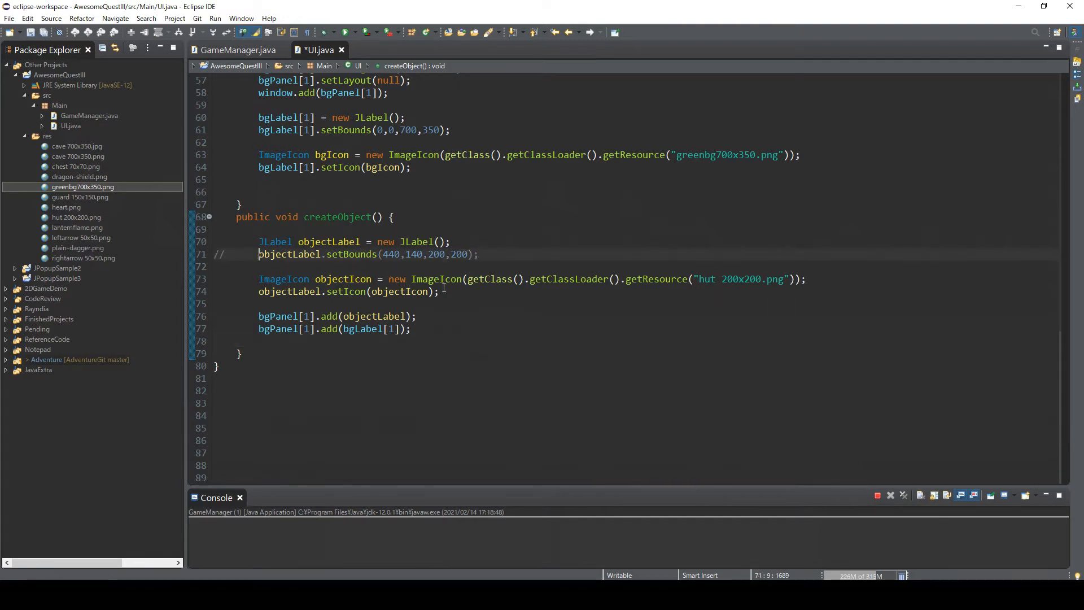
{"action": "left_click_drag", "start_coordinate": [480, 254], "coordinate": [259, 254]}
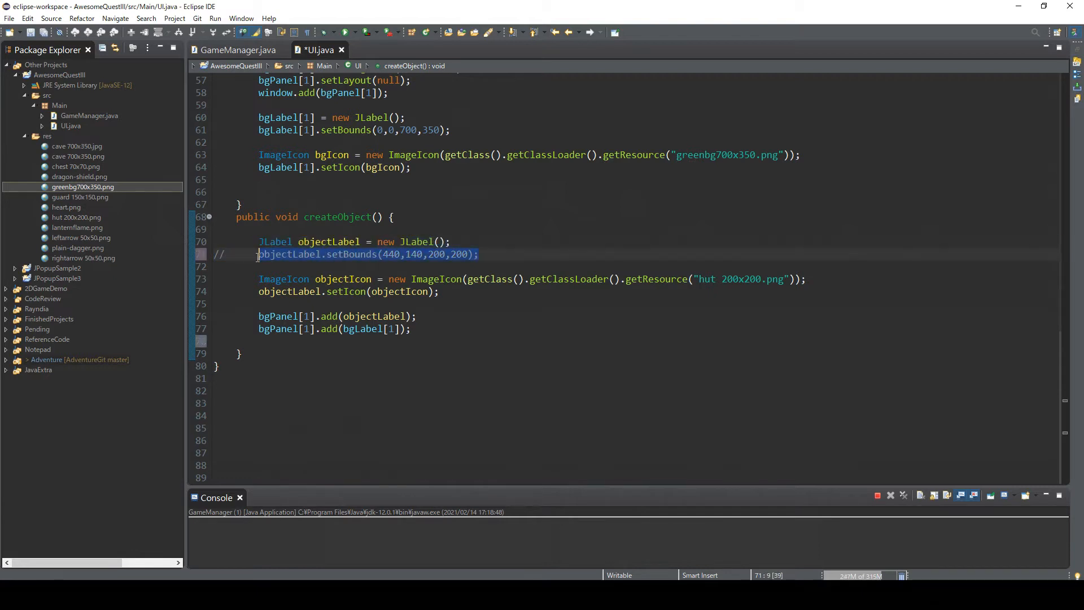
{"action": "key", "text": "ctrl+c"}
{"action": "left_click", "coordinate": [480, 255]}
{"action": "key", "text": "Return"}
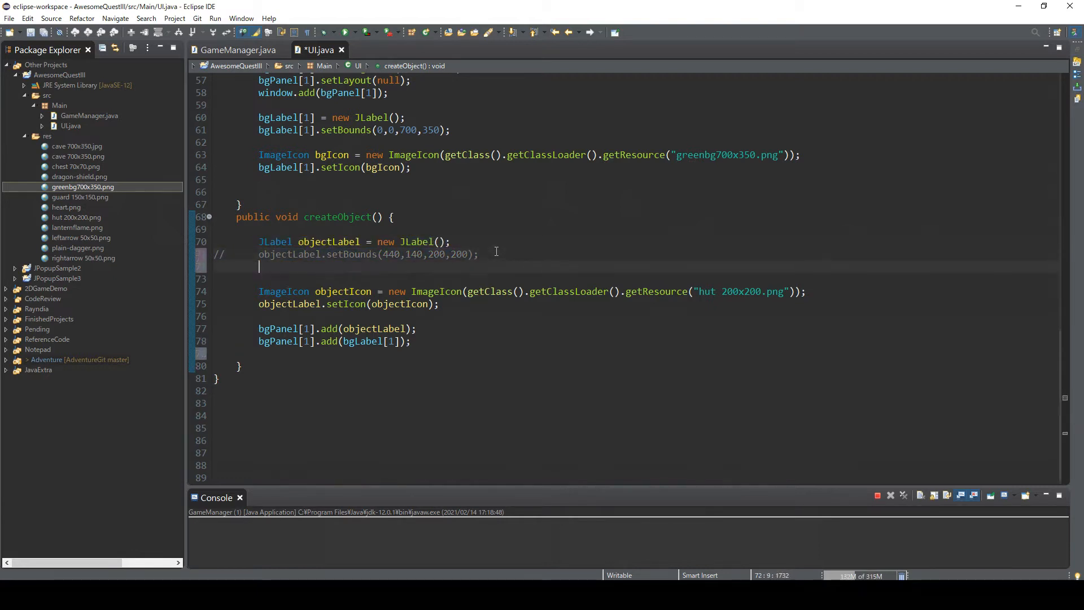
{"action": "key", "text": "ctrl+v"}
{"action": "left_click", "coordinate": [379, 216]}
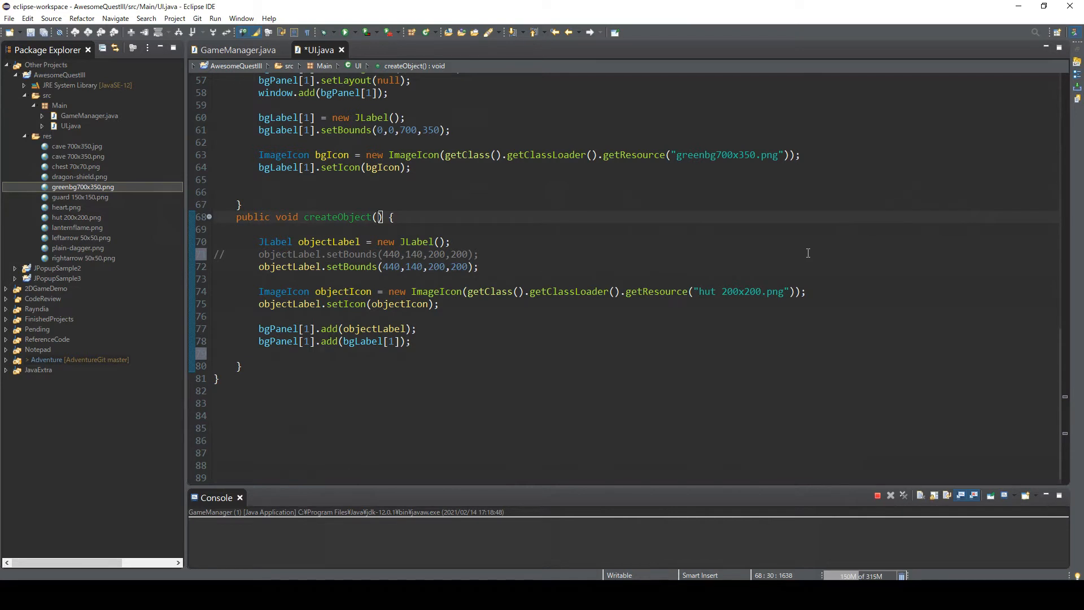
{"action": "type", "text": "int "}
{"action": "type", "text": "objx"}
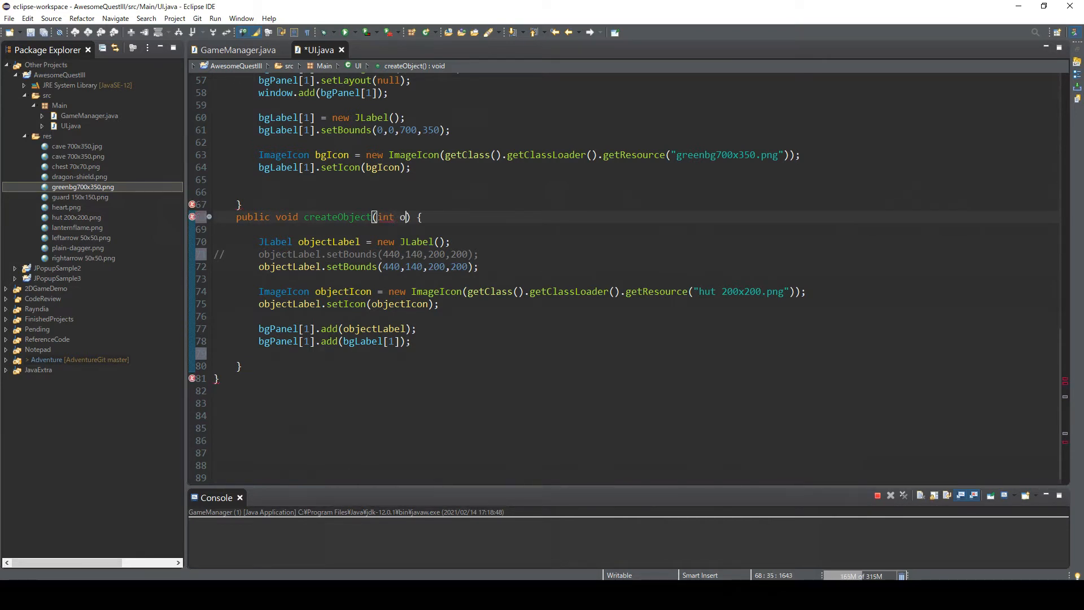
{"action": "type", "text": ", int "}
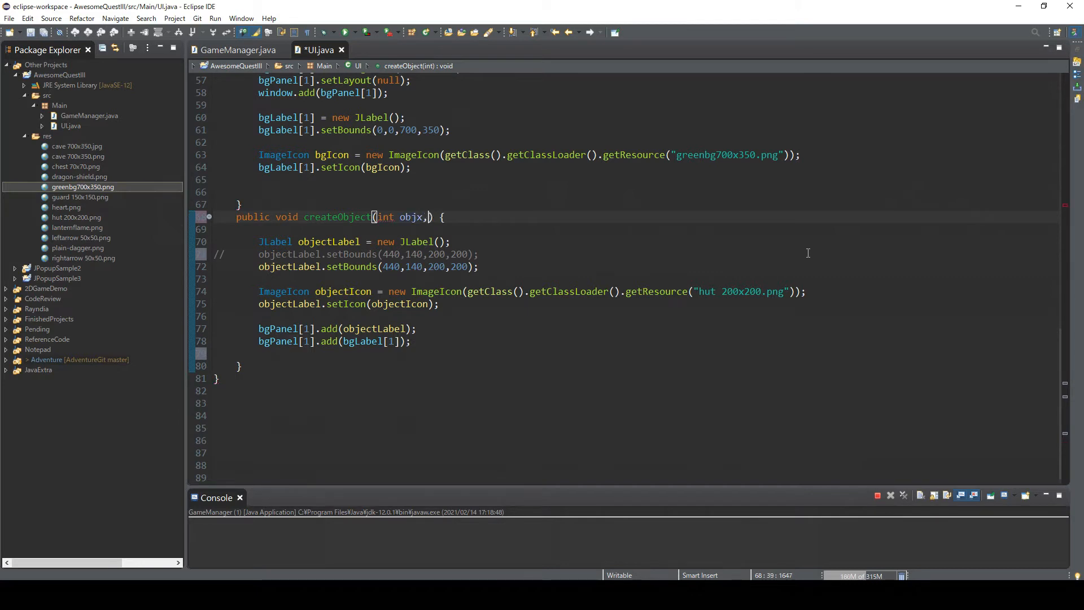
{"action": "type", "text": "obj"}
{"action": "type", "text": "y, "}
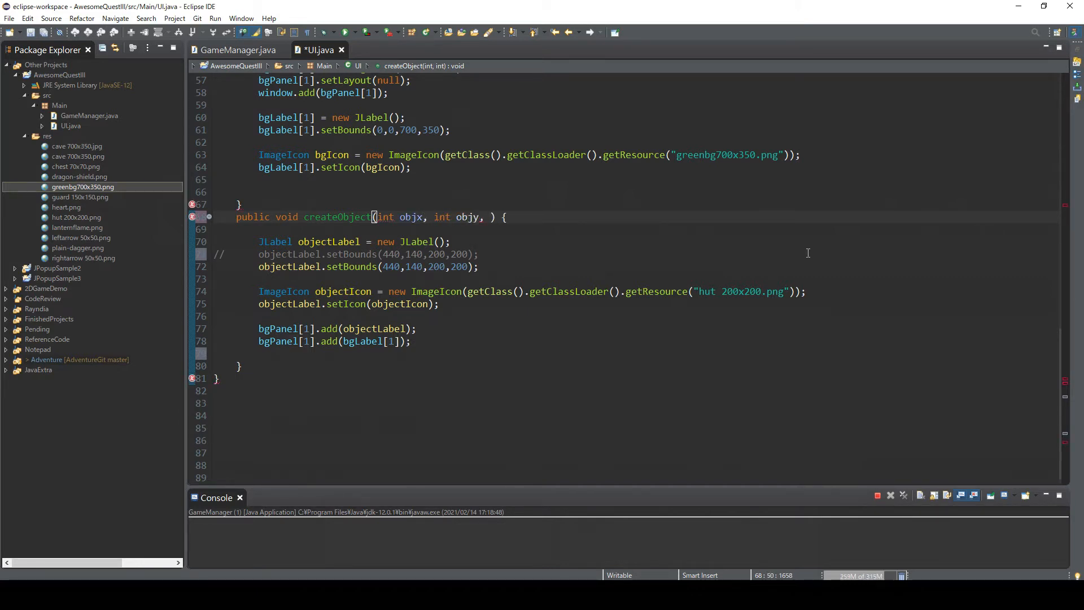
{"action": "type", "text": "int obj"}
{"action": "type", "text": "Width, "}
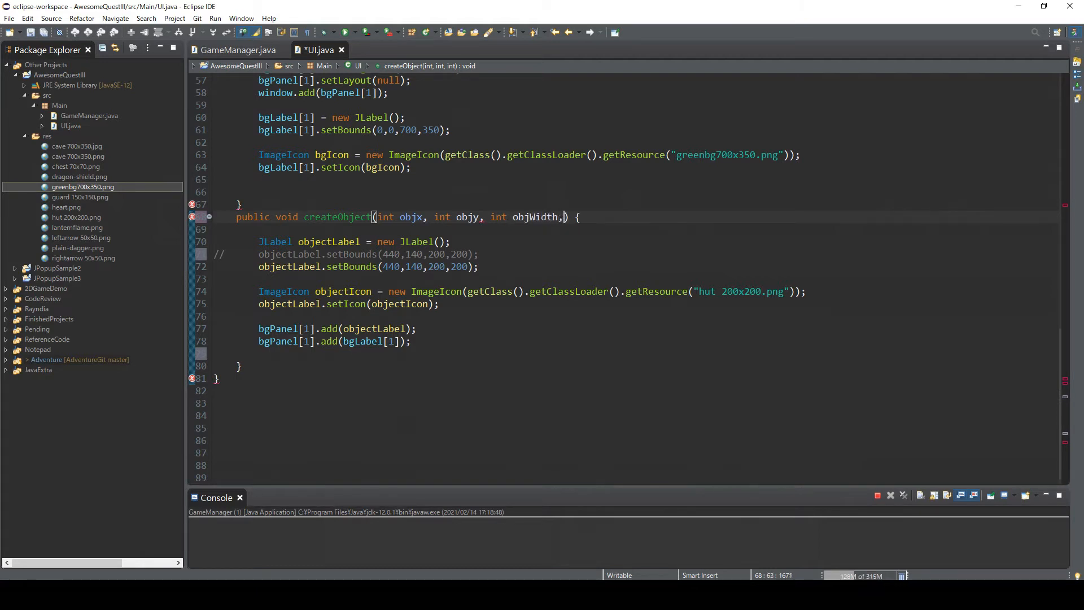
{"action": "type", "text": "int "}
{"action": "type", "text": "obj"}
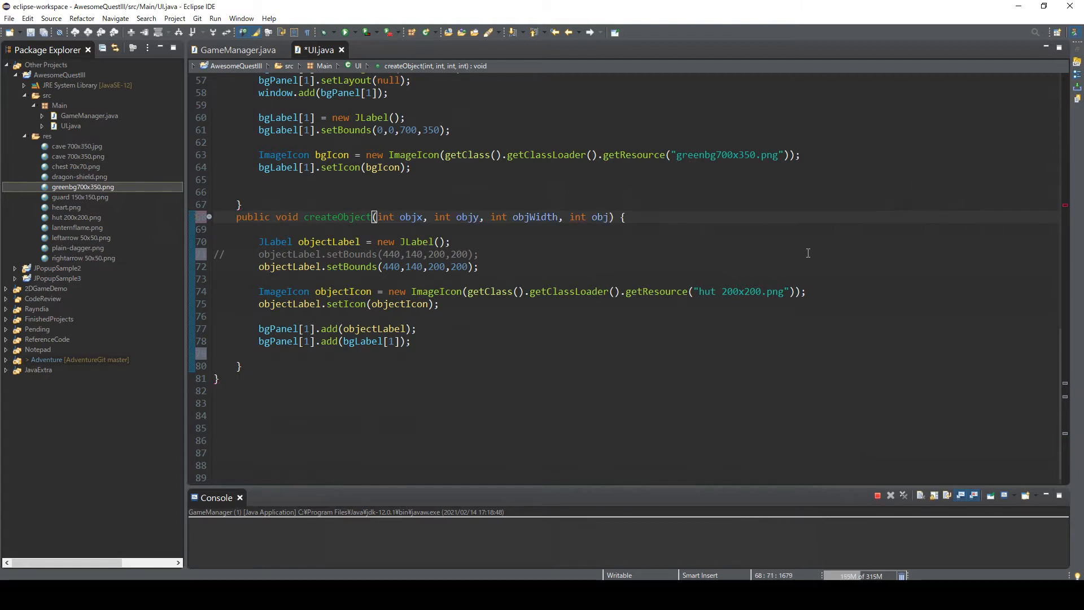
{"action": "type", "text": "Height"}
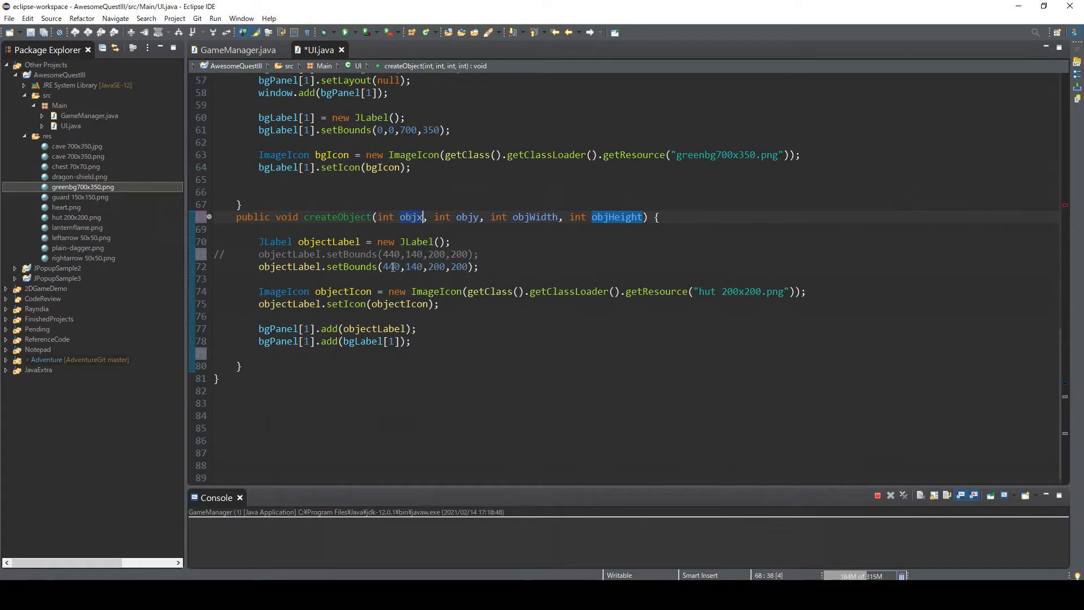
Replace the hard-coded 440, 140, 200, 200 bounds with objx, objy, objWidth and objHeight.
{"action": "double_click", "coordinate": [393, 267]}
{"action": "type", "text": "objx"}
{"action": "double_click", "coordinate": [468, 217]}
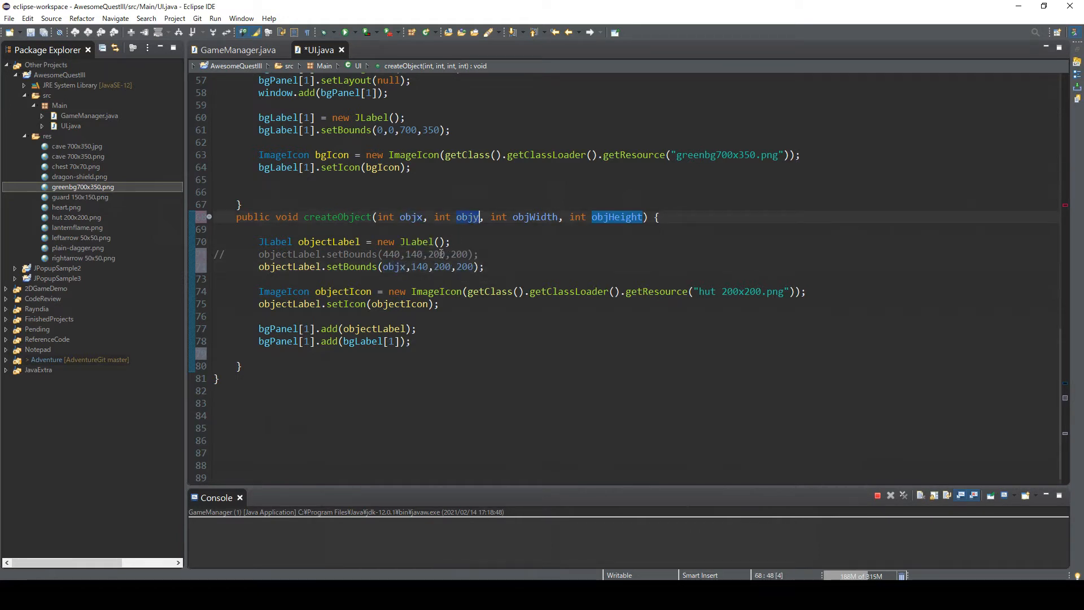
{"action": "double_click", "coordinate": [421, 268]}
{"action": "type", "text": "objy"}
{"action": "double_click", "coordinate": [536, 217]}
{"action": "double_click", "coordinate": [447, 268]}
{"action": "type", "text": "objWidth"}
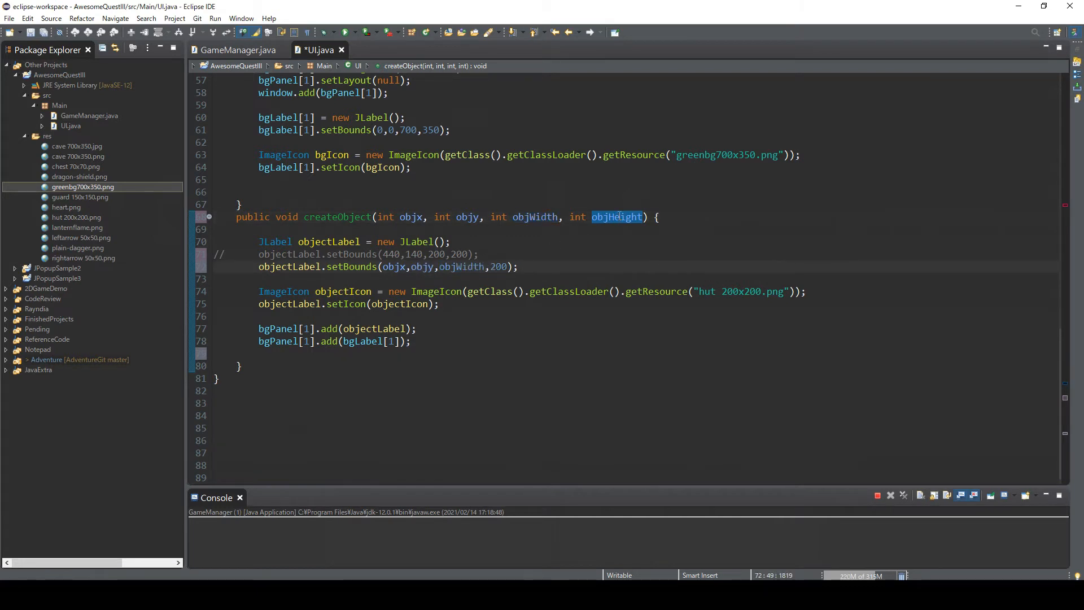
{"action": "double_click", "coordinate": [617, 218]}
{"action": "double_click", "coordinate": [505, 267]}
{"action": "type", "text": "objHeight"}
Add a String objFileName parameter and use it in getResource instead of the hut image name.
{"action": "double_click", "coordinate": [735, 292]}
{"action": "left_click", "coordinate": [703, 294]}
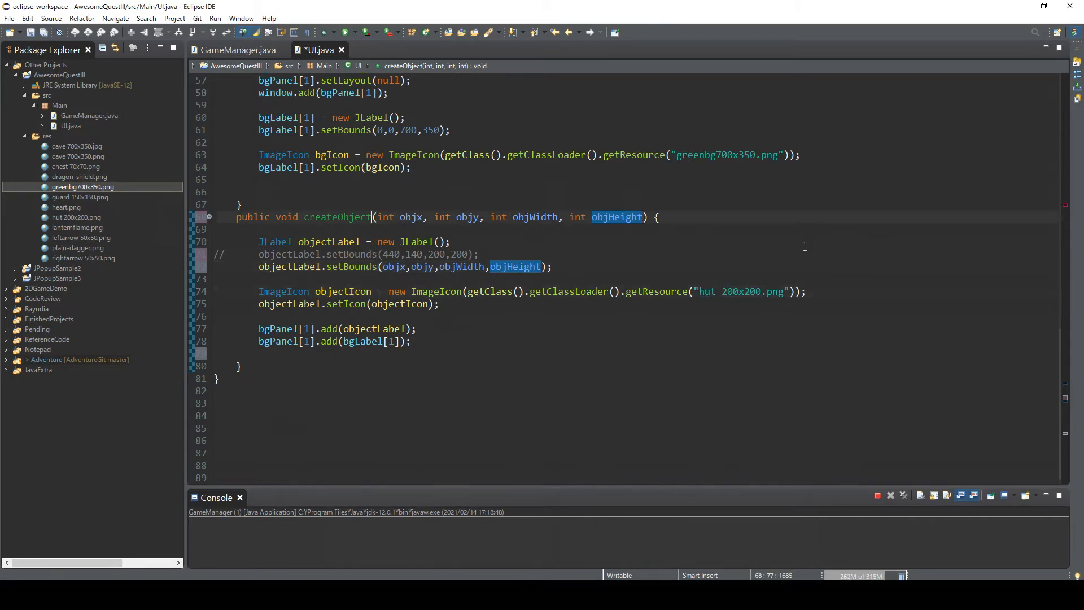
{"action": "type", "text": ", Stri"}
{"action": "type", "text": "ng "}
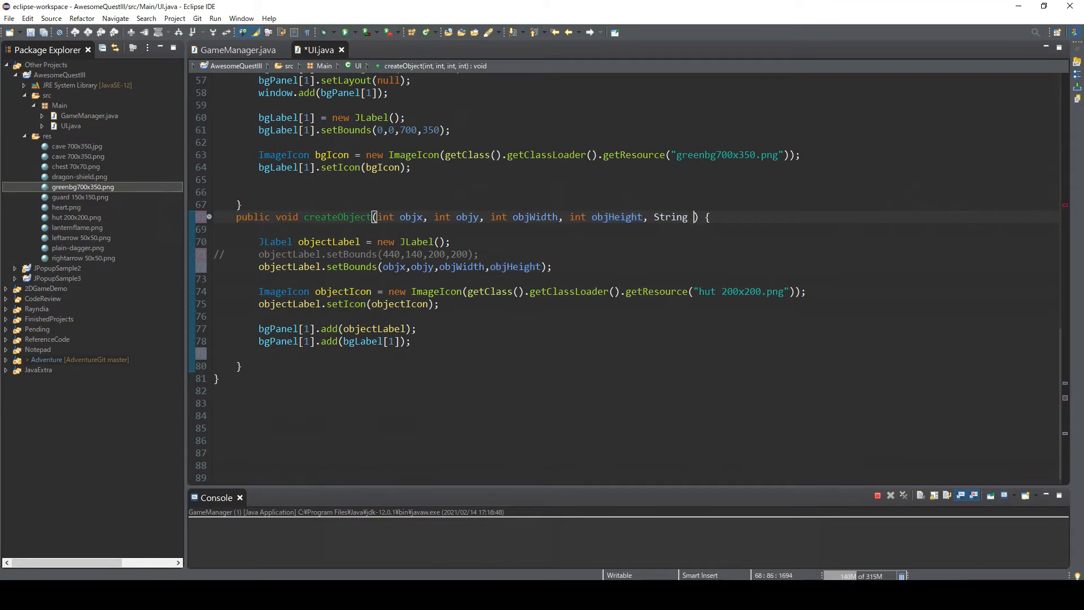
{"action": "type", "text": "objFi"}
{"action": "type", "text": "leName"}
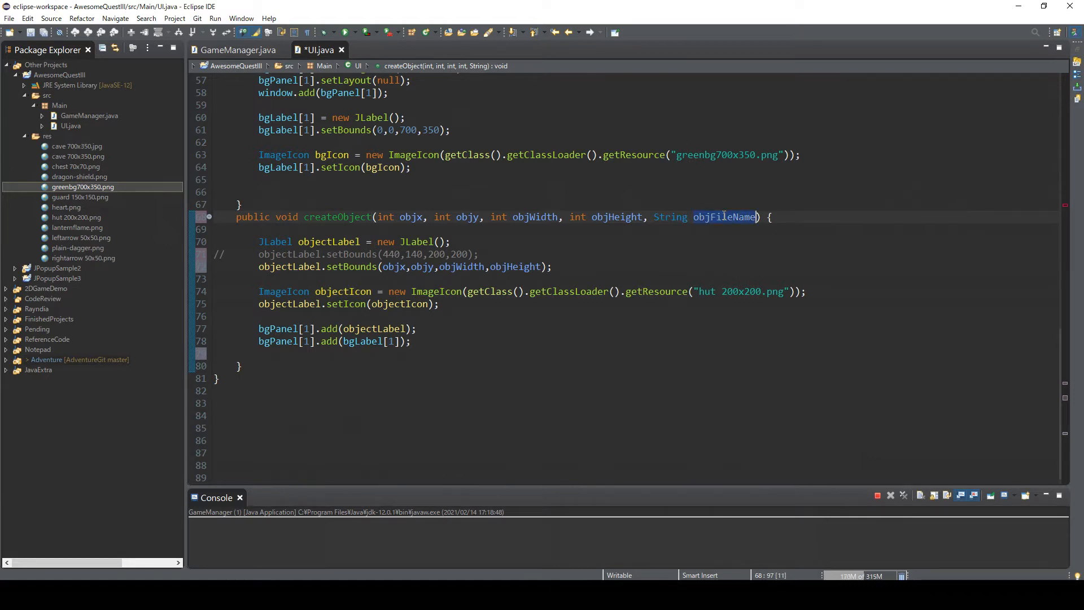
{"action": "double_click", "coordinate": [714, 217]}
{"action": "left_click_drag", "start_coordinate": [790, 291], "coordinate": [697, 291]}
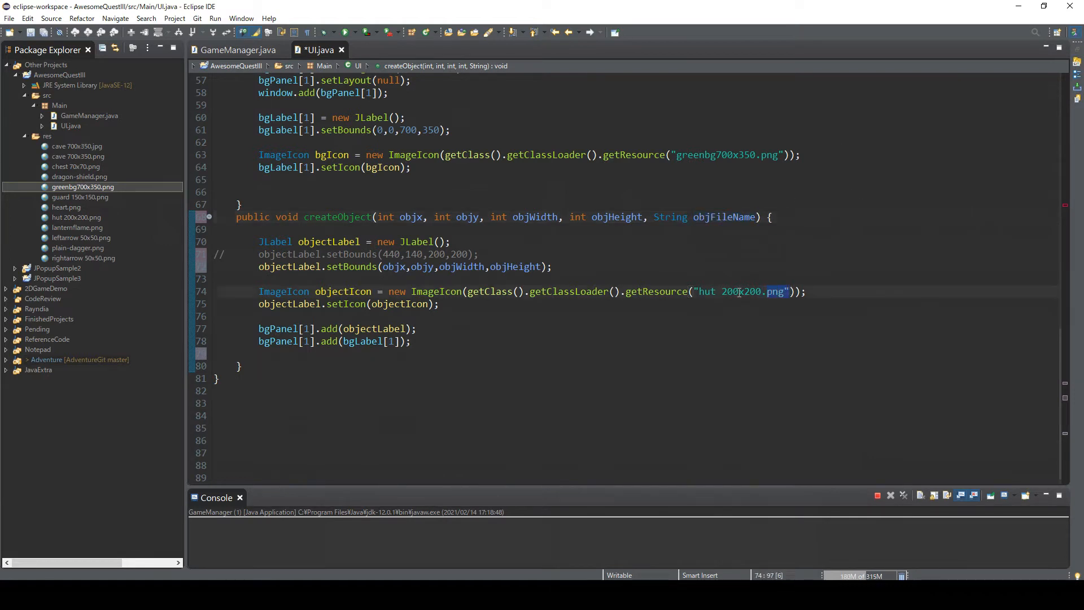
{"action": "key", "text": "ctrl+v"}
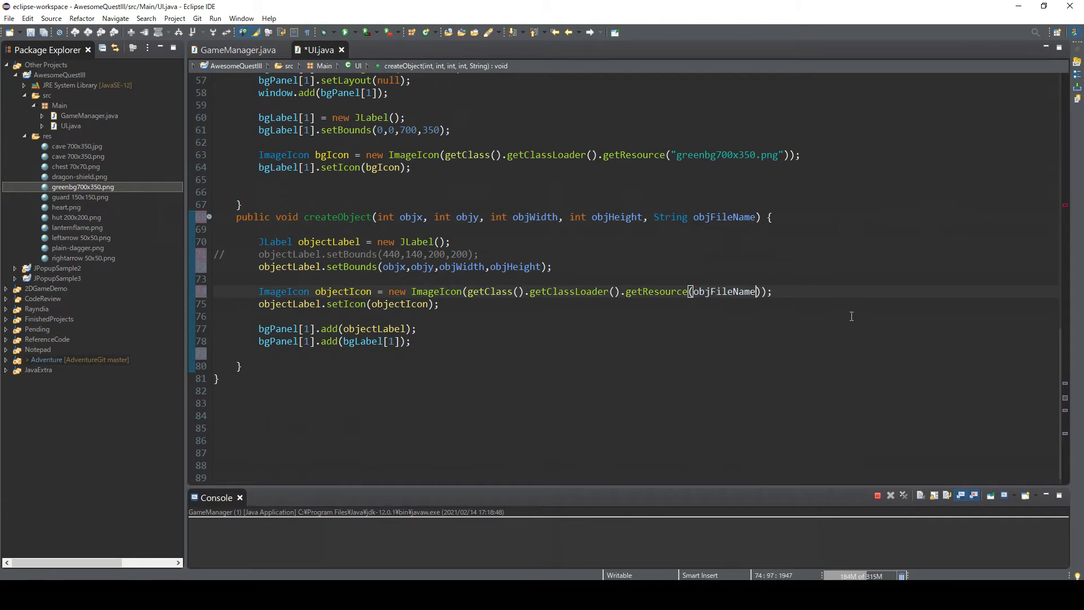
{"action": "scroll", "coordinate": [832, 374], "scroll_direction": "up", "scroll_amount": 2}
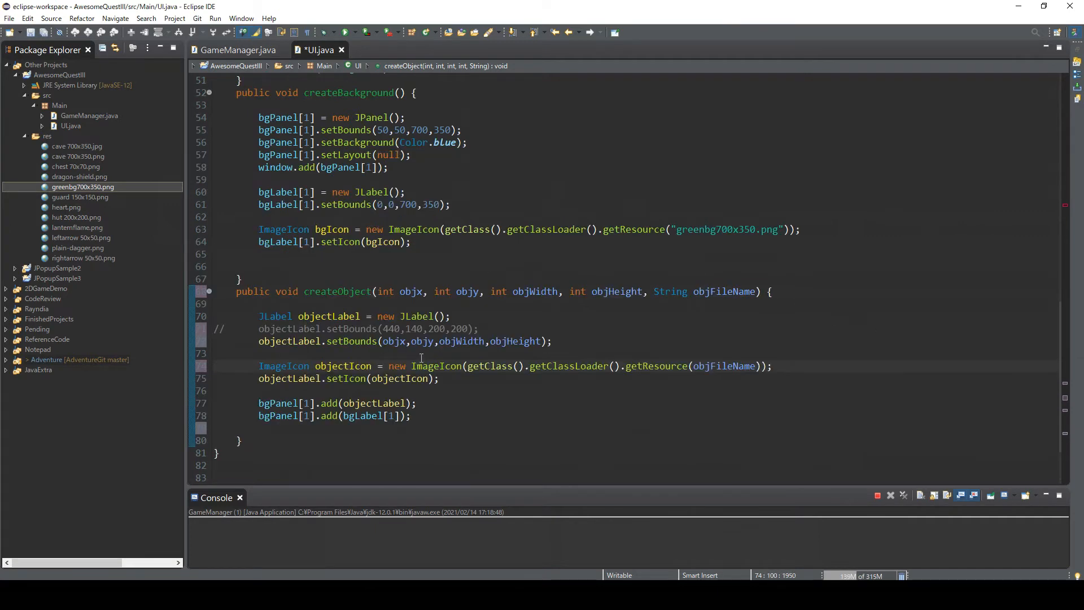
{"action": "scroll", "coordinate": [421, 357], "scroll_direction": "up", "scroll_amount": 4}
Give createBackground int bgNum and String bgFileName parameters and load the image from bgFileName.
{"action": "double_click", "coordinate": [349, 242]}
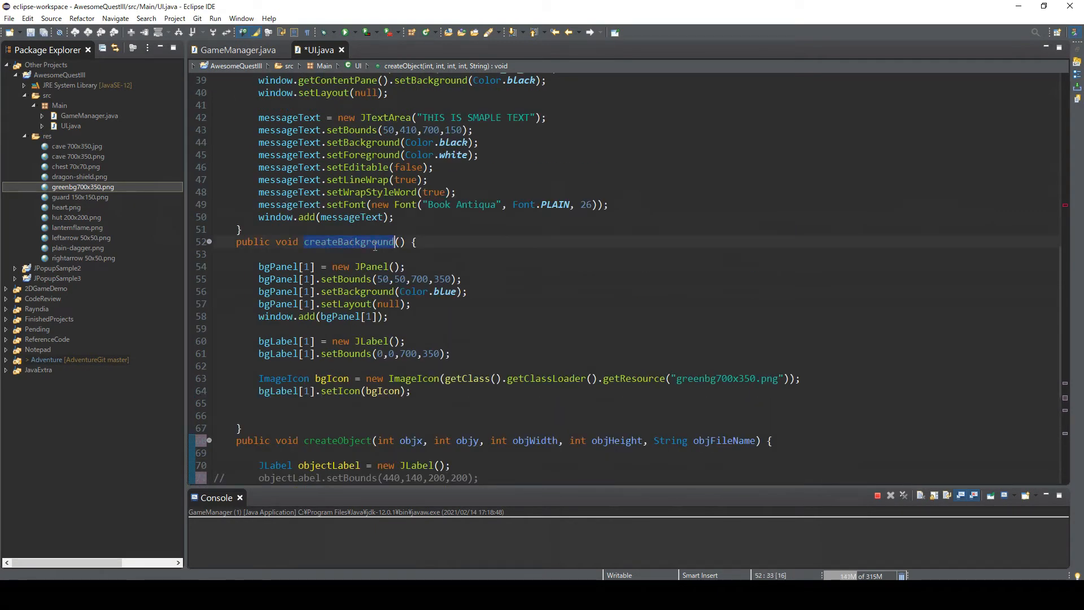
{"action": "left_click", "coordinate": [402, 242]}
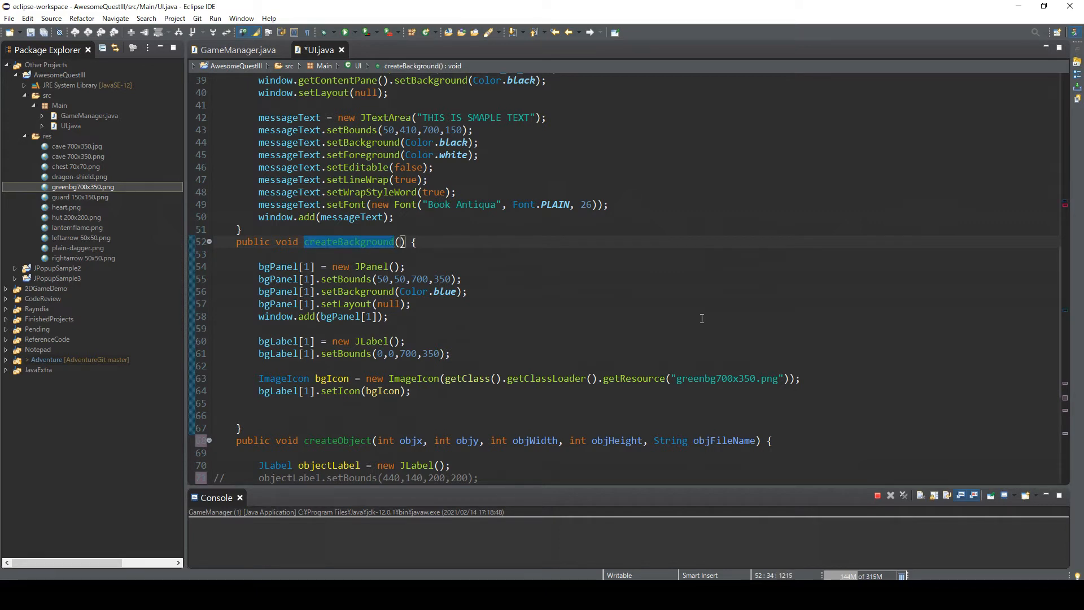
{"action": "type", "text": "int"}
{"action": "type", "text": " bg"}
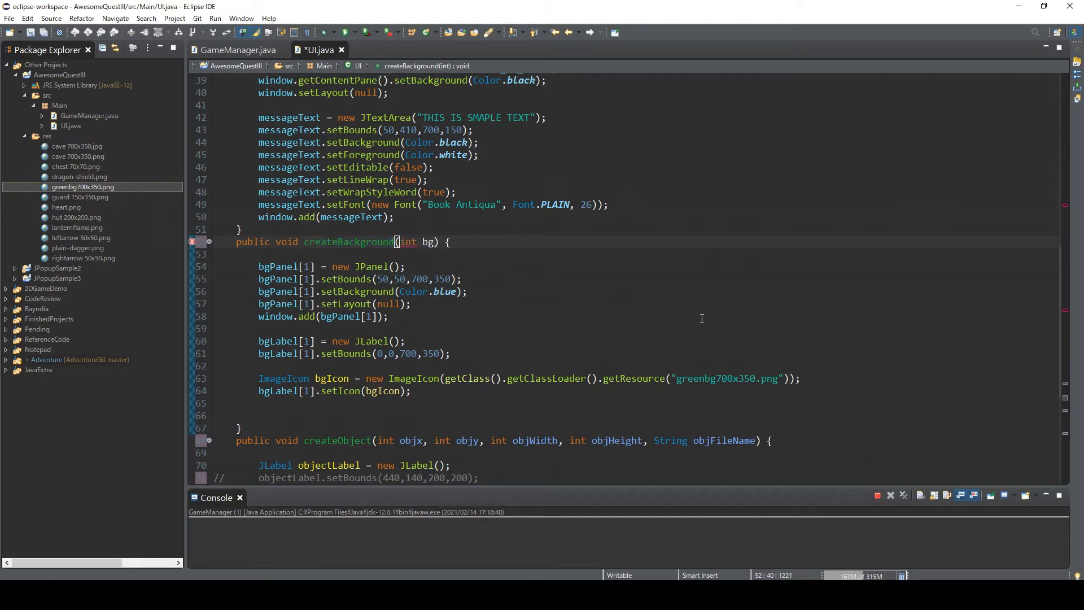
{"action": "type", "text": "N"}
{"action": "type", "text": "um"}
{"action": "type", "text": ", String"}
{"action": "type", "text": " bgFil"}
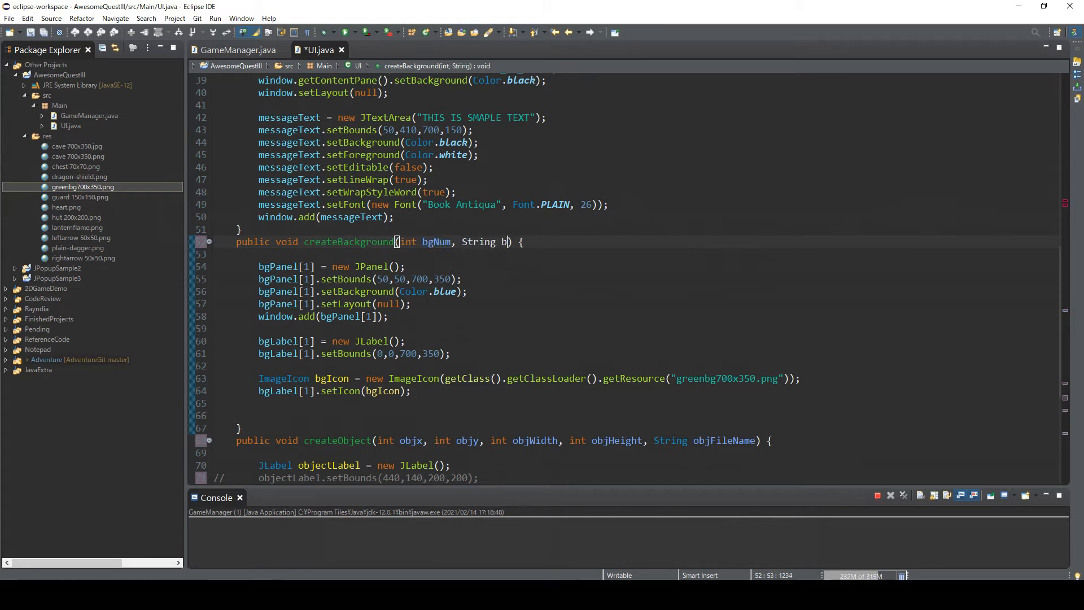
{"action": "type", "text": "eName"}
{"action": "double_click", "coordinate": [529, 241]}
{"action": "key", "text": "ctrl+c"}
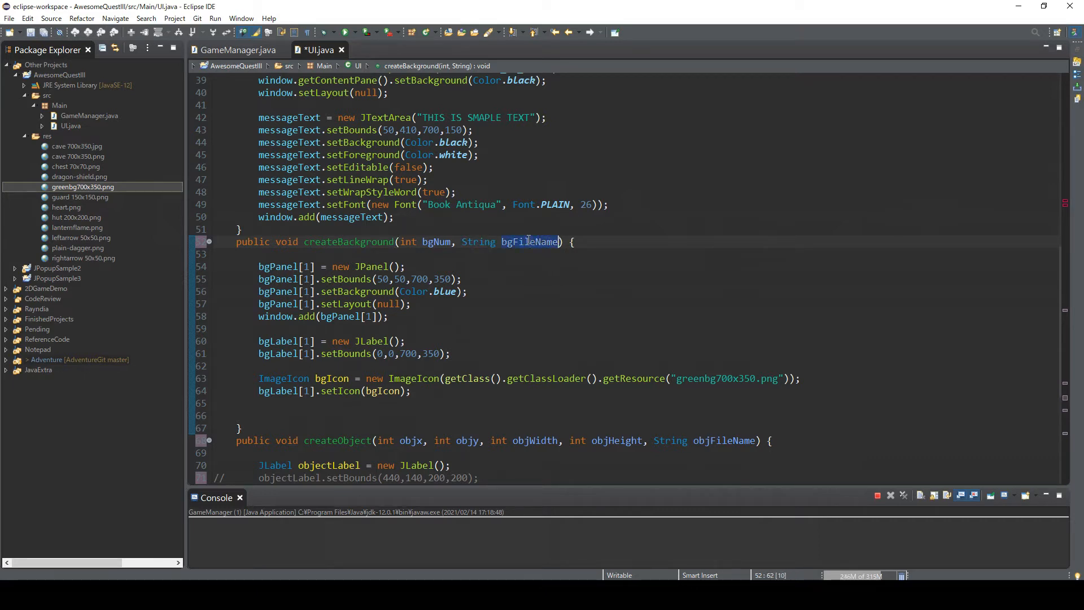
{"action": "left_click_drag", "start_coordinate": [778, 379], "coordinate": [672, 380]}
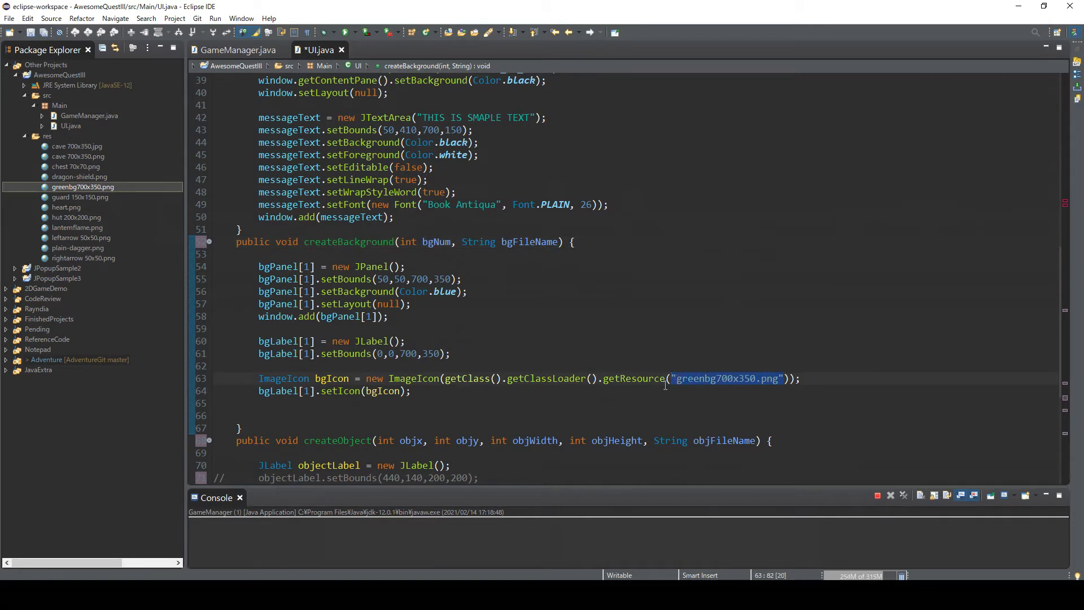
{"action": "key", "text": "ctrl+v"}
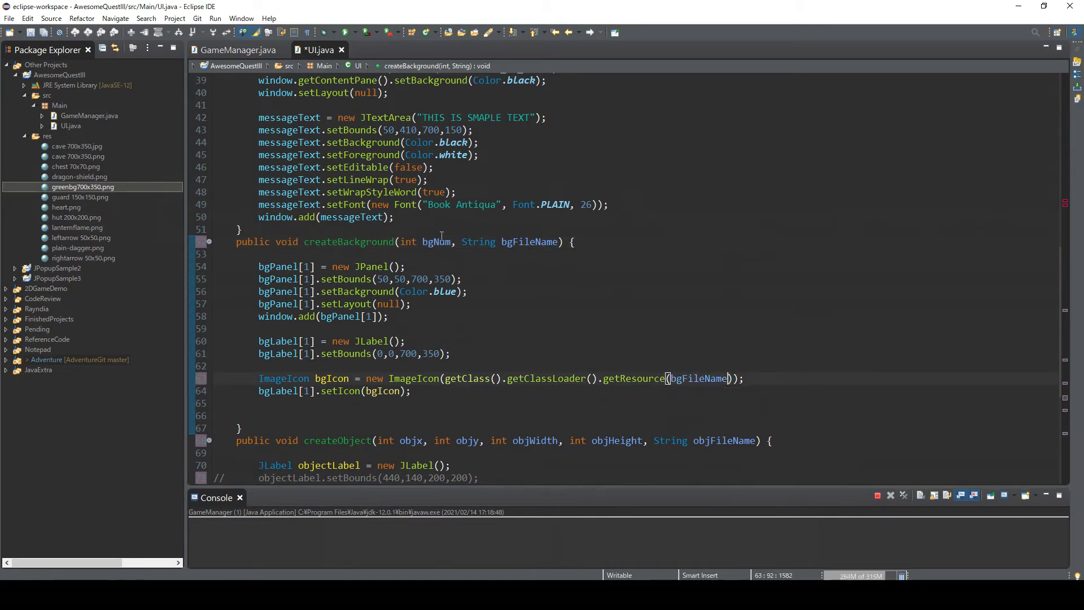
Index every bgPanel and bgLabel reference with bgNum instead of the fixed 1, keeping bounds 50,50,700,350.
{"action": "left_click", "coordinate": [310, 267]}
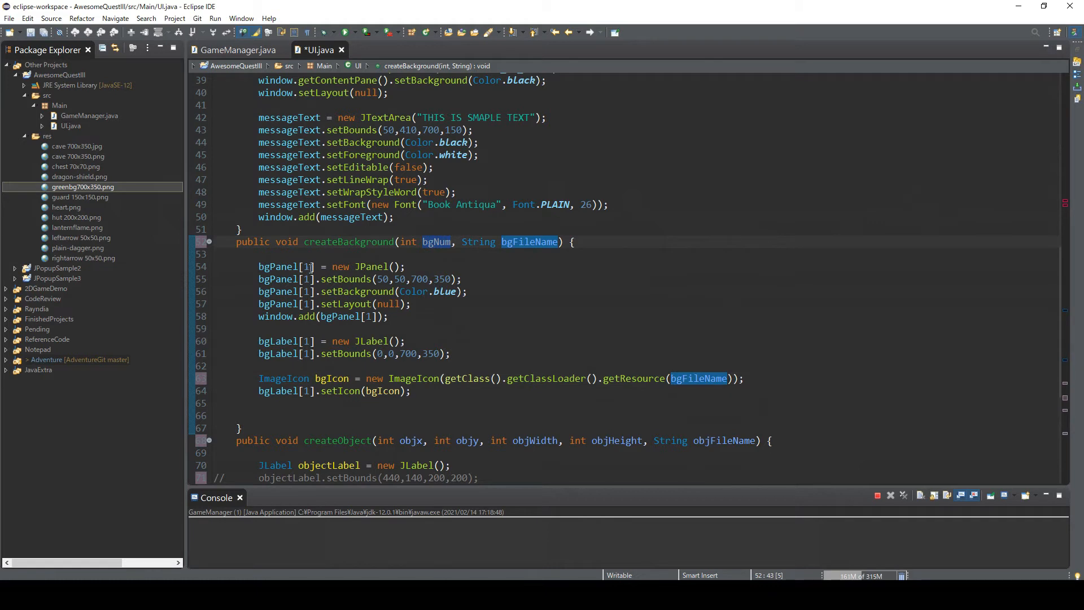
{"action": "double_click", "coordinate": [307, 267]}
{"action": "type", "text": "bgNum"}
{"action": "double_click", "coordinate": [307, 279]}
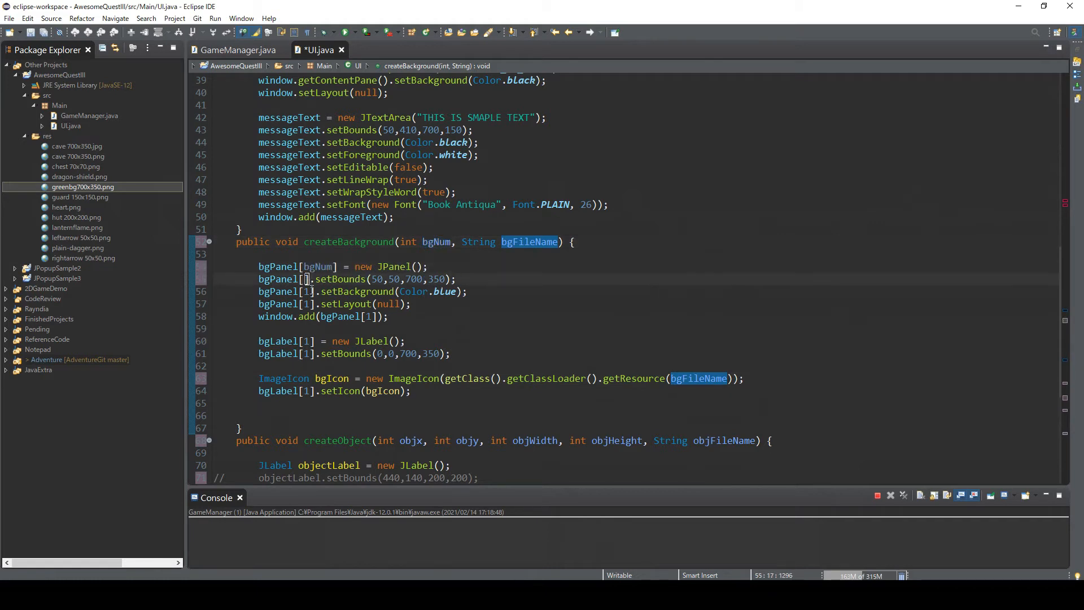
{"action": "type", "text": "bgNum"}
{"action": "double_click", "coordinate": [307, 293]}
{"action": "type", "text": "bgNum"}
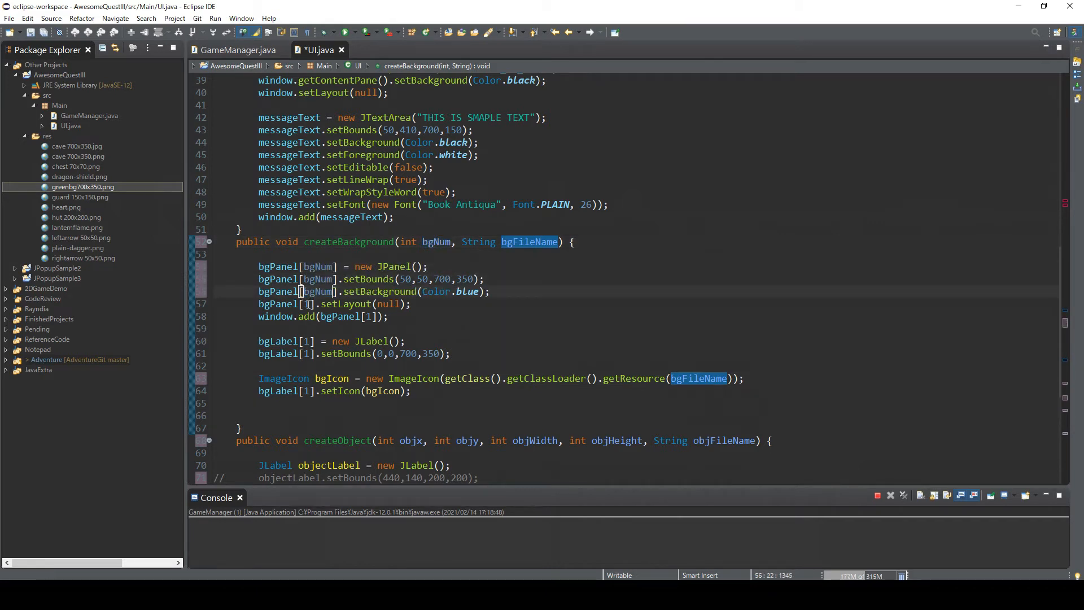
{"action": "double_click", "coordinate": [307, 305]}
{"action": "type", "text": "bgNum"}
{"action": "double_click", "coordinate": [309, 340]}
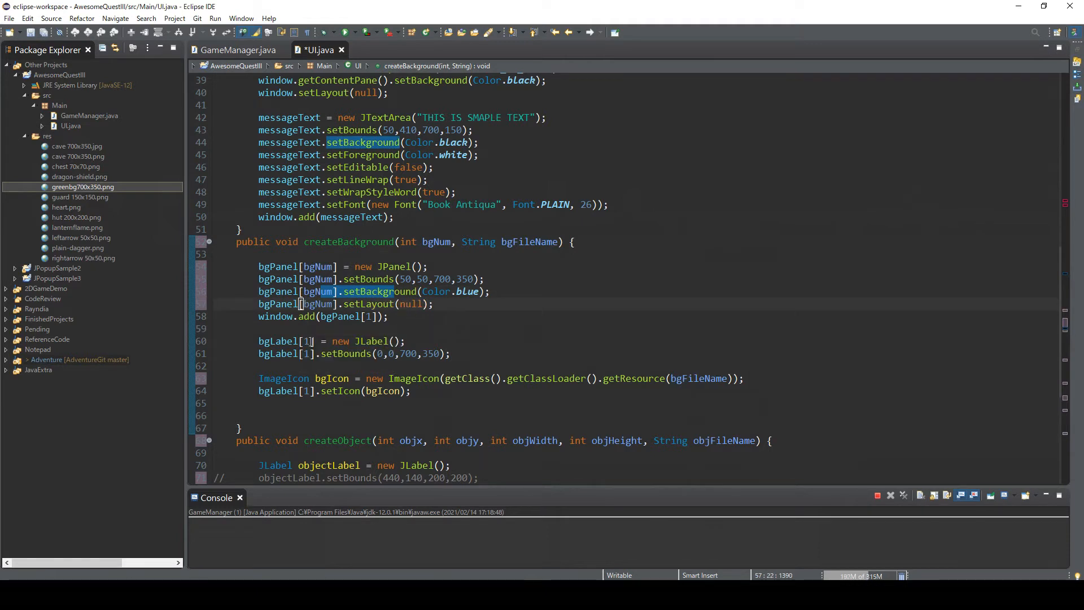
{"action": "key", "text": "BackSpace"}
{"action": "type", "text": "bgNum"}
{"action": "double_click", "coordinate": [306, 353]}
{"action": "type", "text": "bgNum"}
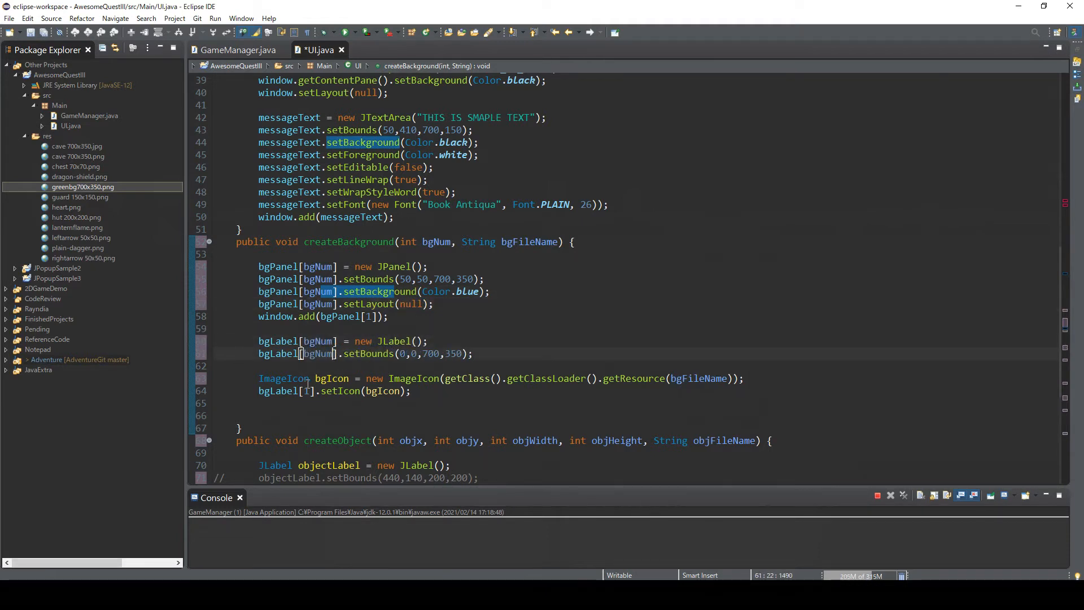
{"action": "left_click", "coordinate": [306, 391]}
{"action": "double_click", "coordinate": [306, 390]}
{"action": "type", "text": "bgNum"}
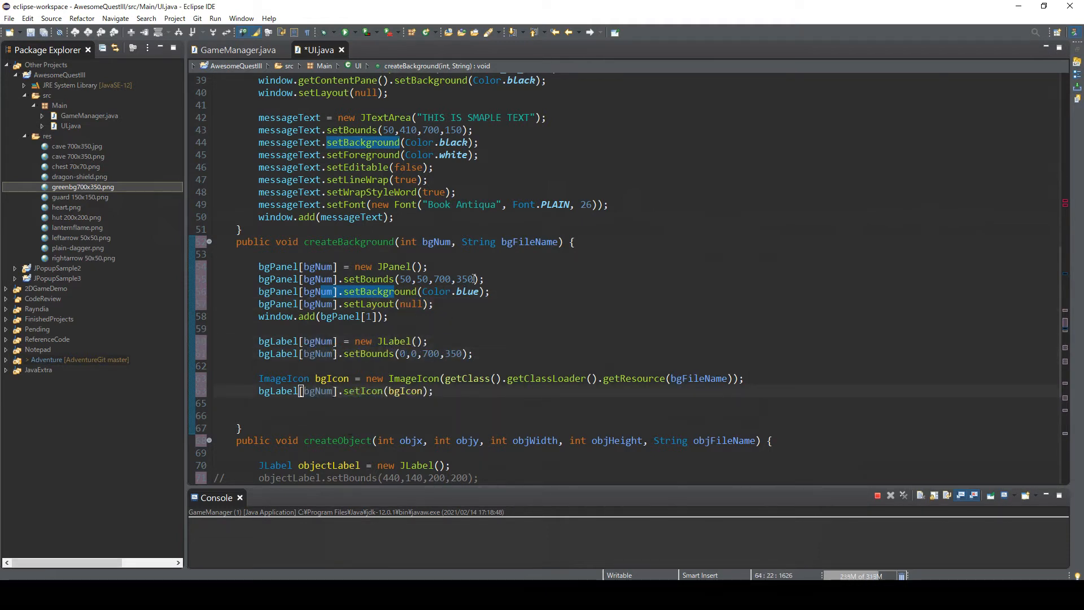
{"action": "left_click_drag", "start_coordinate": [475, 280], "coordinate": [400, 280]}
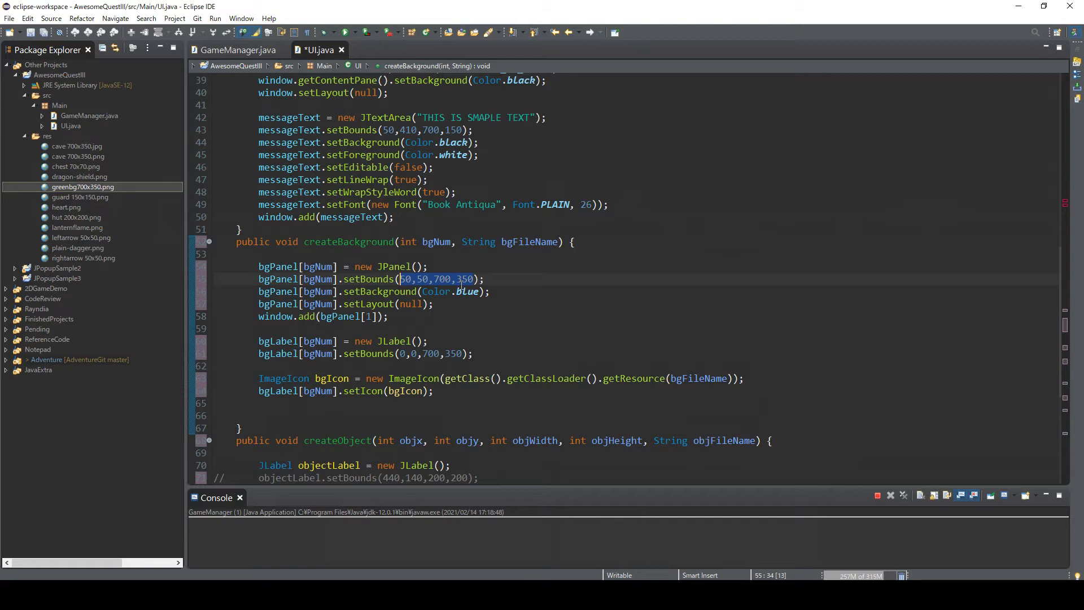
{"action": "scroll", "coordinate": [516, 278], "scroll_direction": "down", "scroll_amount": 1}
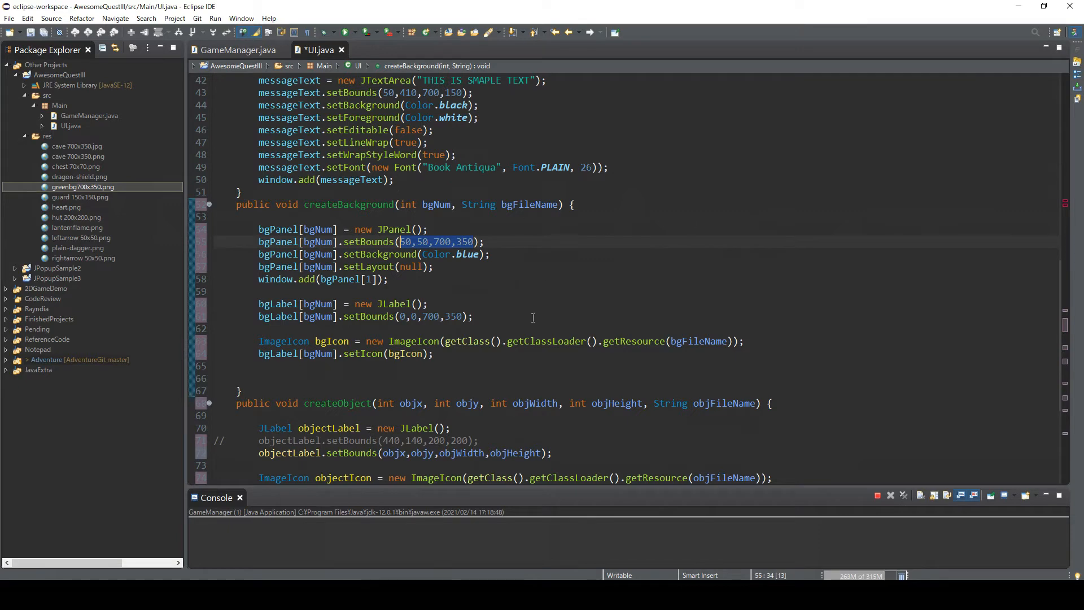
{"action": "scroll", "coordinate": [383, 415], "scroll_direction": "down", "scroll_amount": 5}
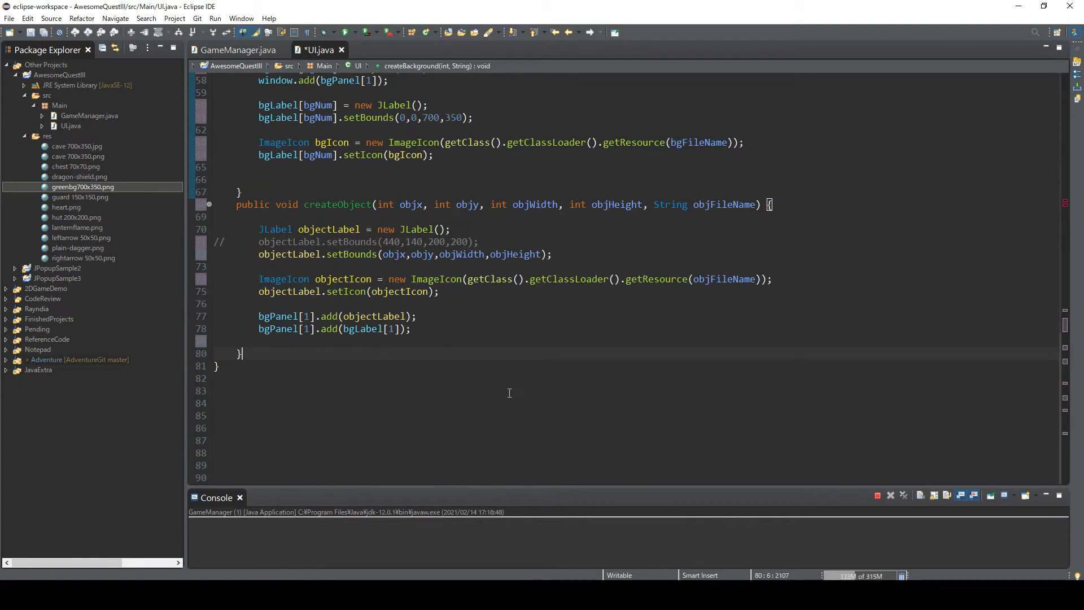
{"action": "left_click", "coordinate": [509, 365]}
Start a public void generateScreen() method below createObject with a // SCREEN1 comment.
{"action": "key", "text": "Return"}
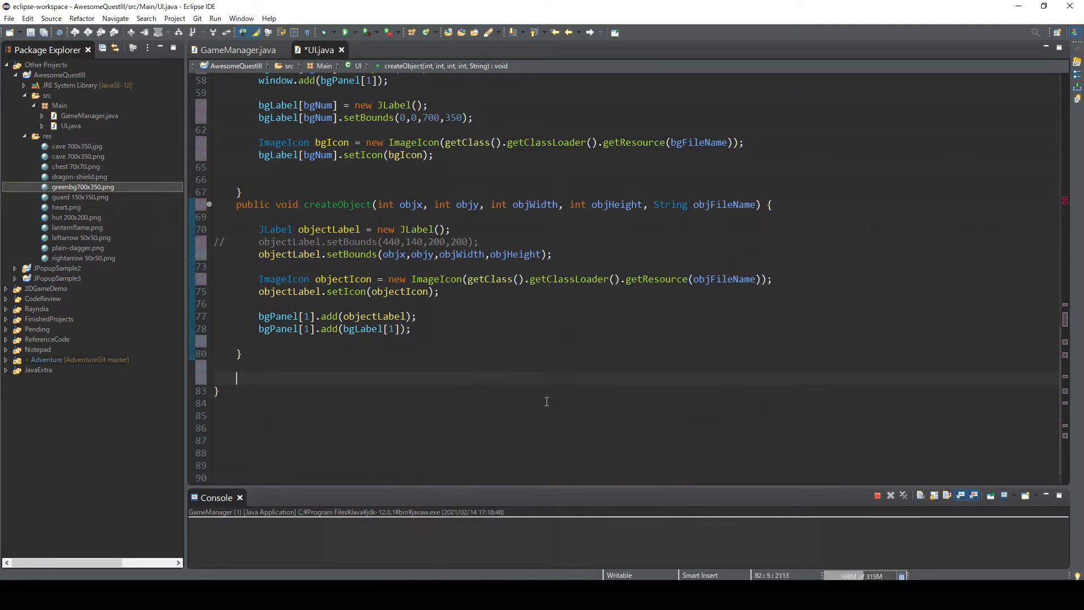
{"action": "type", "text": "public void"}
{"action": "type", "text": " generateS"}
{"action": "type", "text": "cre"}
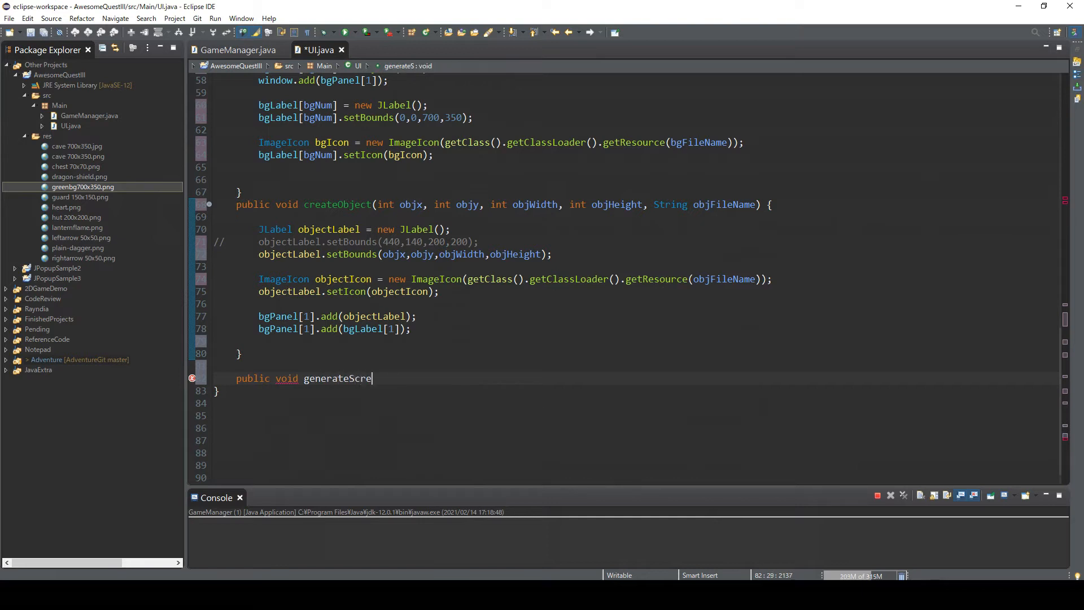
{"action": "type", "text": "en() {"}
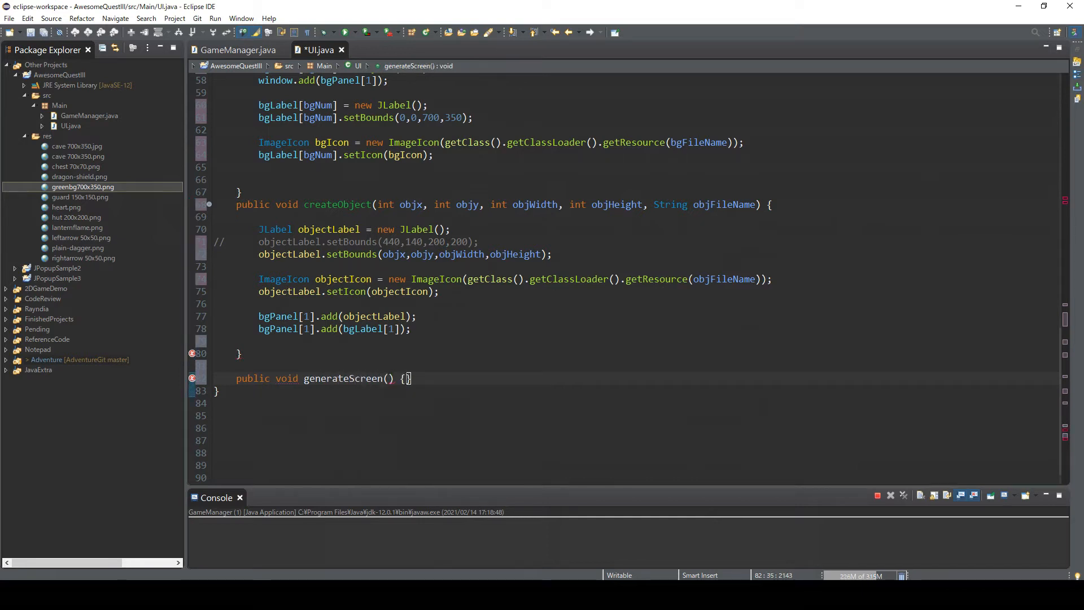
{"action": "key", "text": "Return"}
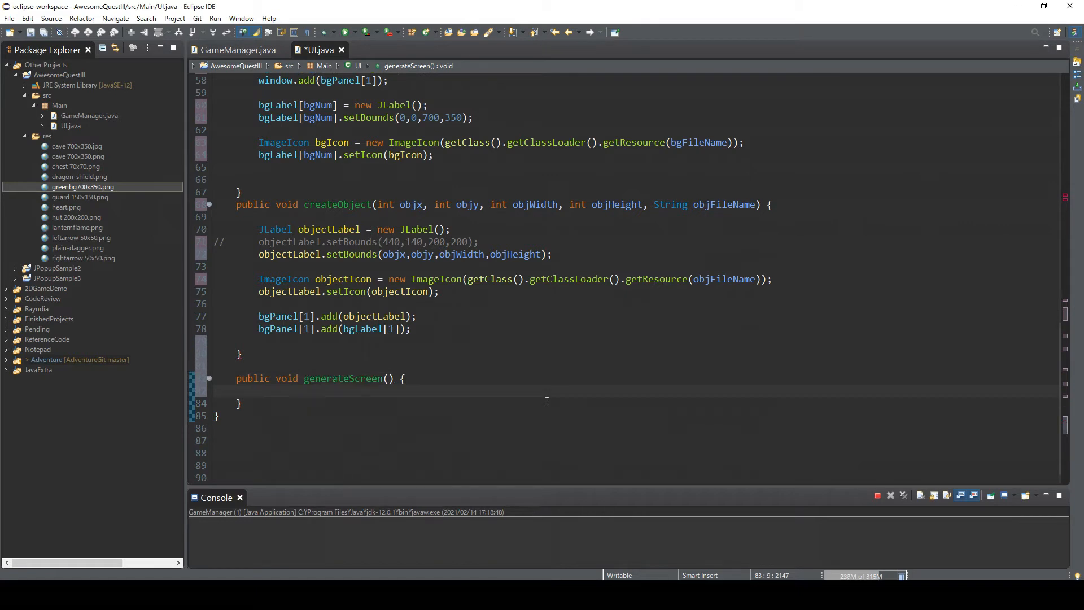
{"action": "key", "text": "Return"}
{"action": "type", "text": "// "}
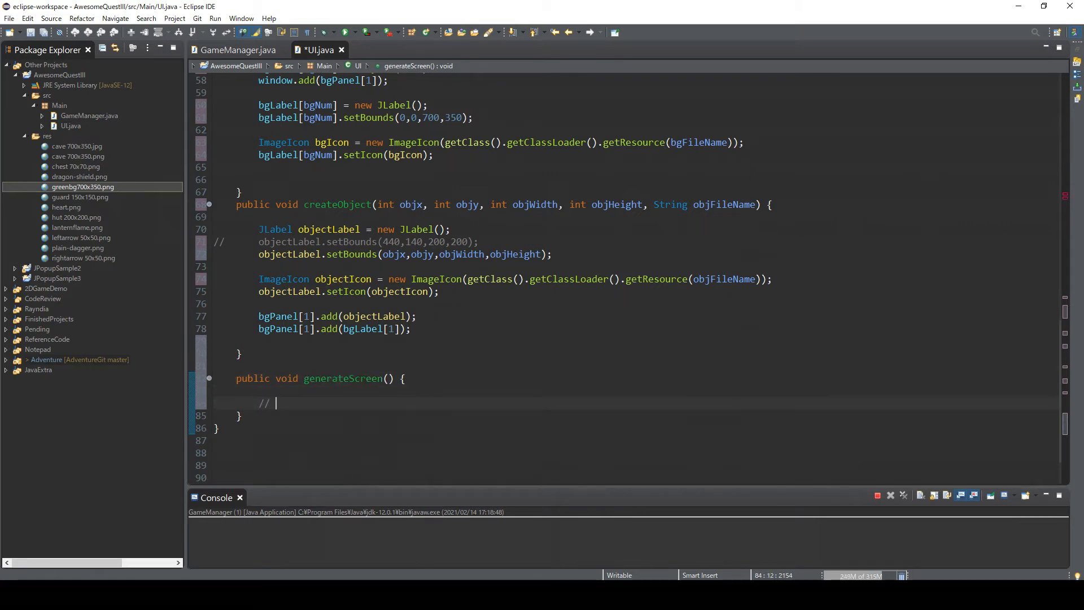
{"action": "type", "text": "SCREEN"}
{"action": "type", "text": "1"}
{"action": "key", "text": "Return"}
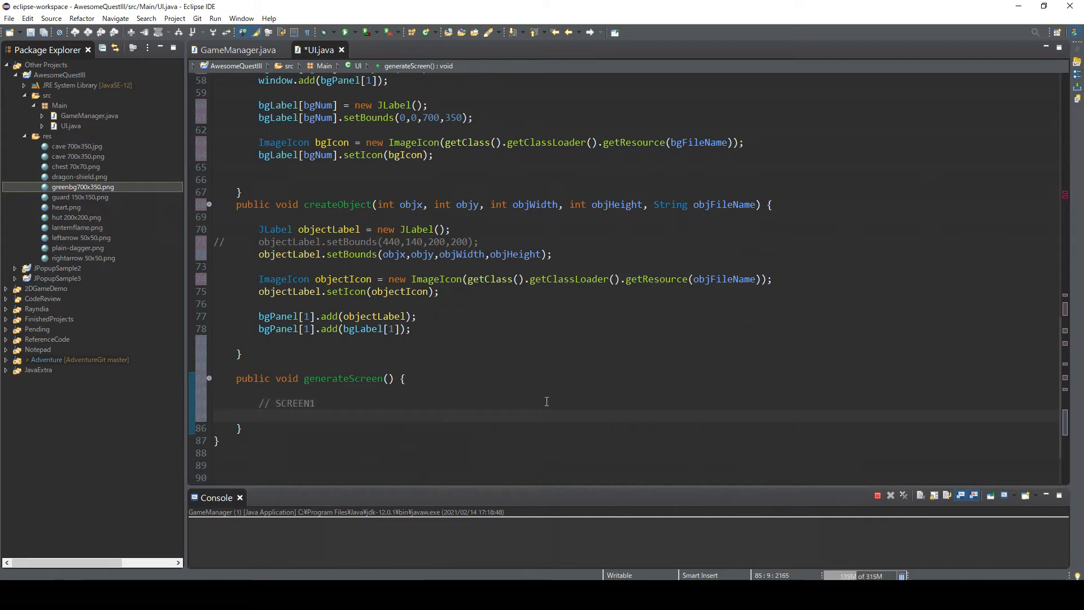
{"action": "type", "text": "c"}
{"action": "type", "text": "reateBack"}
{"action": "type", "text": "ground()"}
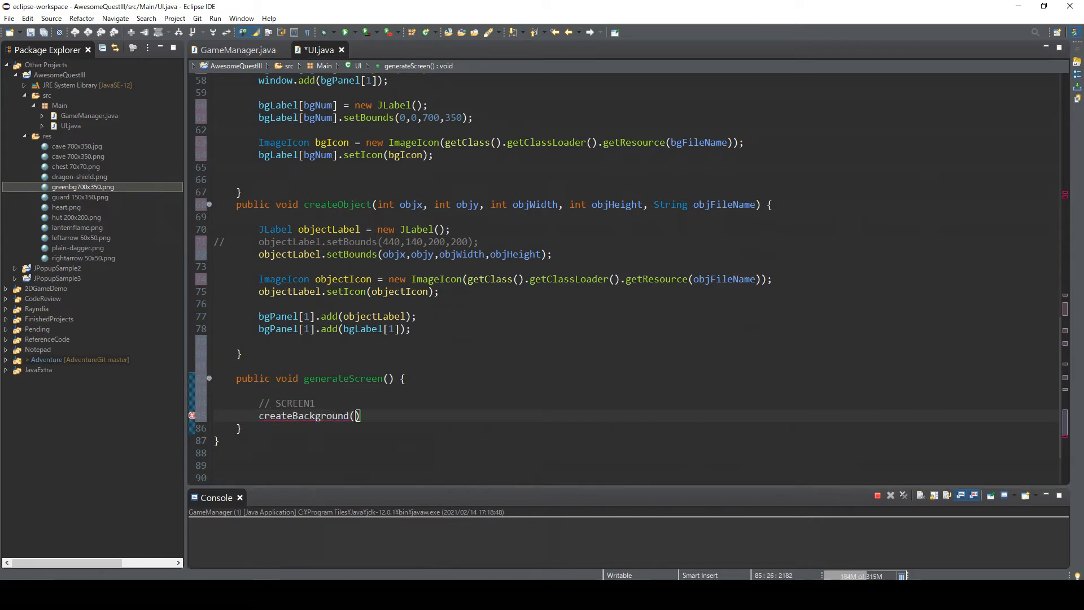
{"action": "type", "text": ");"}
{"action": "scroll", "coordinate": [464, 237], "scroll_direction": "up", "scroll_amount": 6}
{"action": "scroll", "coordinate": [463, 237], "scroll_direction": "down", "scroll_amount": 6}
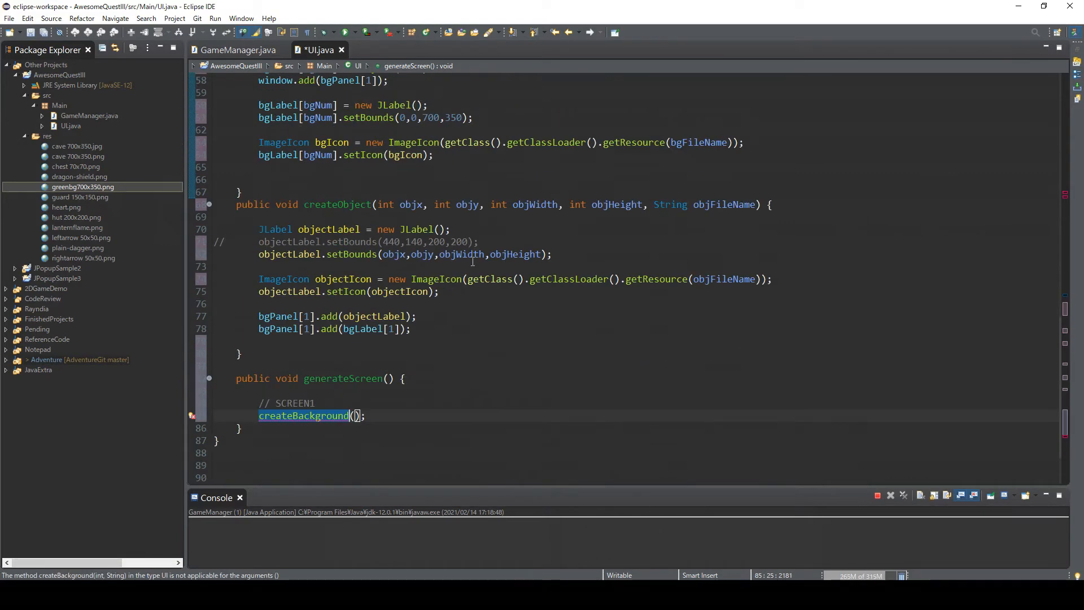
{"action": "scroll", "coordinate": [464, 237], "scroll_direction": "up", "scroll_amount": 6}
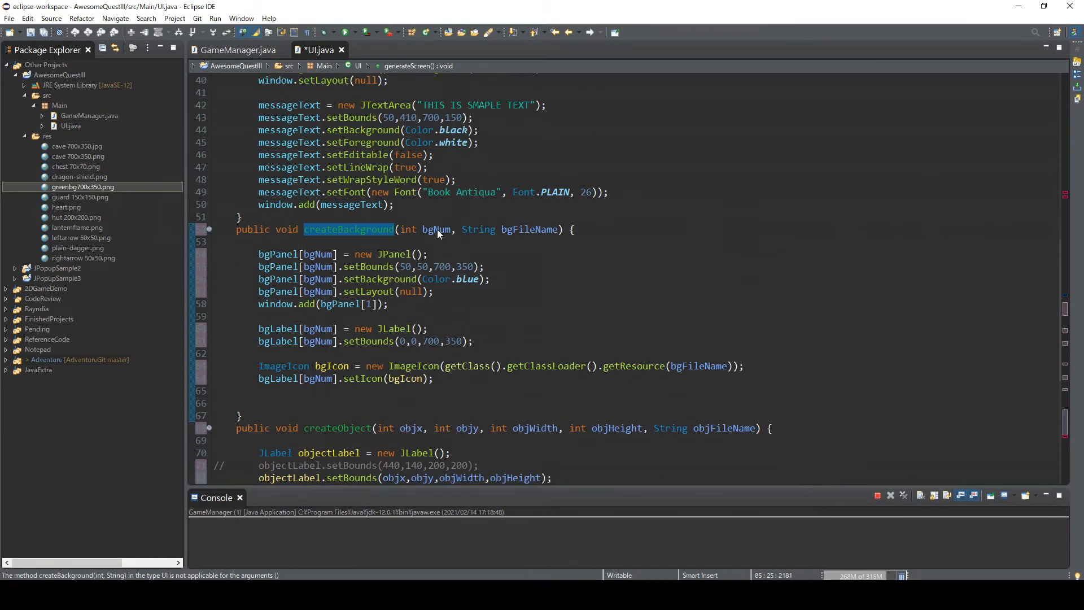
Call createBackground(1, "greenbg700x350.png") under the SCREEN1 comment.
{"action": "left_click", "coordinate": [440, 229]}
{"action": "scroll", "coordinate": [464, 296], "scroll_direction": "down", "scroll_amount": 8}
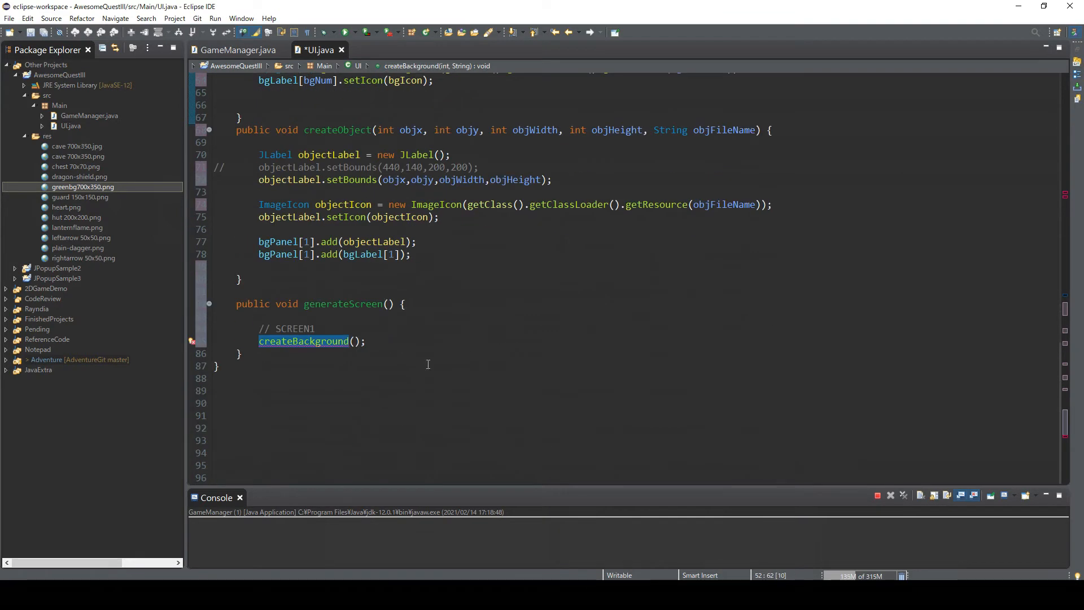
{"action": "left_click", "coordinate": [356, 342]}
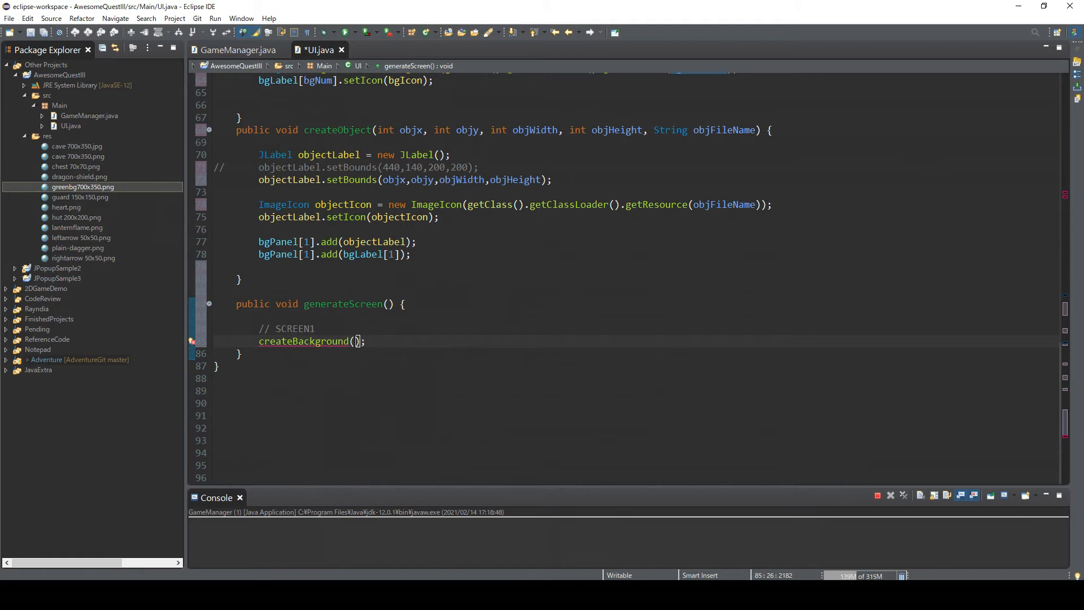
{"action": "type", "text": "1,"}
{"action": "type", "text": "\""}
{"action": "type", "text": "gre"}
{"action": "type", "text": "enb"}
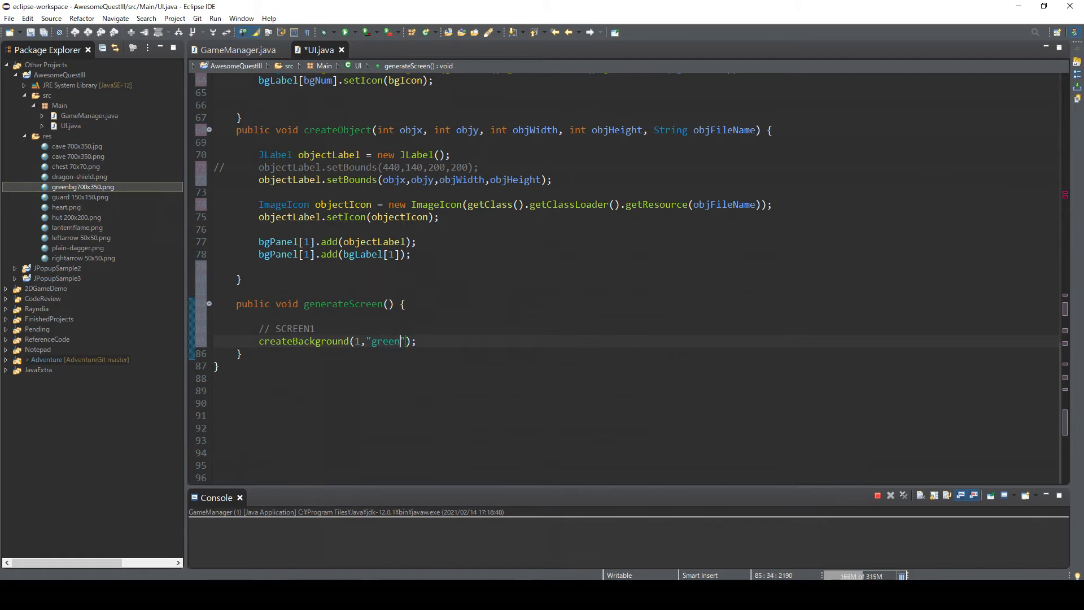
{"action": "type", "text": "g700x5"}
{"action": "type", "text": "00"}
{"action": "type", "text": "."}
{"action": "key", "text": "BackSpace"}
{"action": "key", "text": "BackSpace"}
{"action": "key", "text": "BackSpace"}
{"action": "type", "text": "350.png"}
{"action": "key", "text": "Right"}
{"action": "key", "text": "Right"}
{"action": "key", "text": "Right"}
{"action": "key", "text": "Return"}
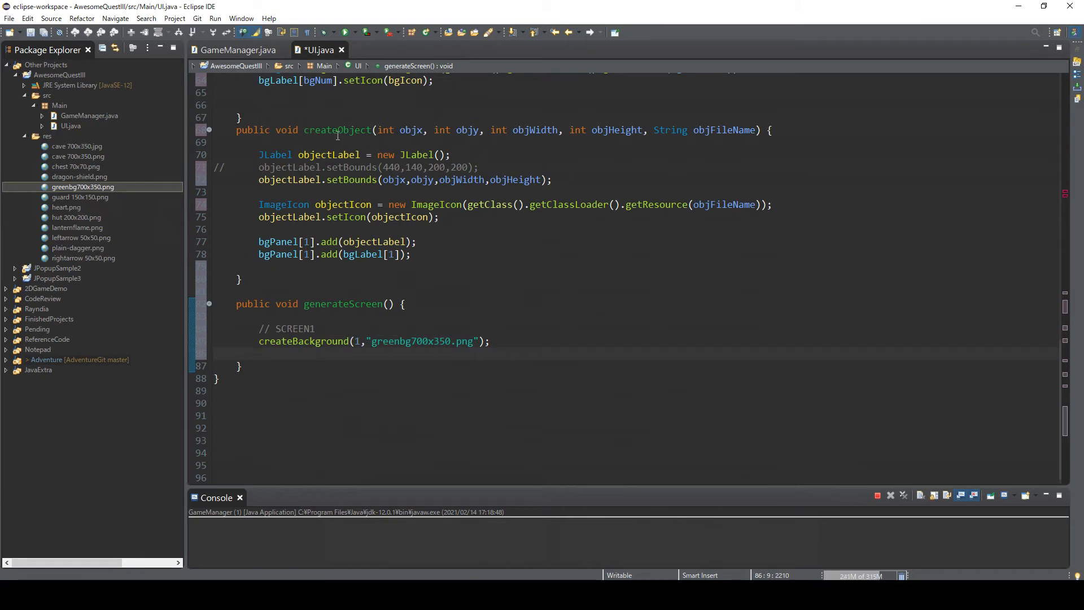
{"action": "double_click", "coordinate": [338, 130]}
{"action": "key", "text": "ctrl+c"}
Add createObject(440,140,200,200,"hut 200x200.png"); to generateScreen after the background call.
{"action": "left_click", "coordinate": [286, 355]}
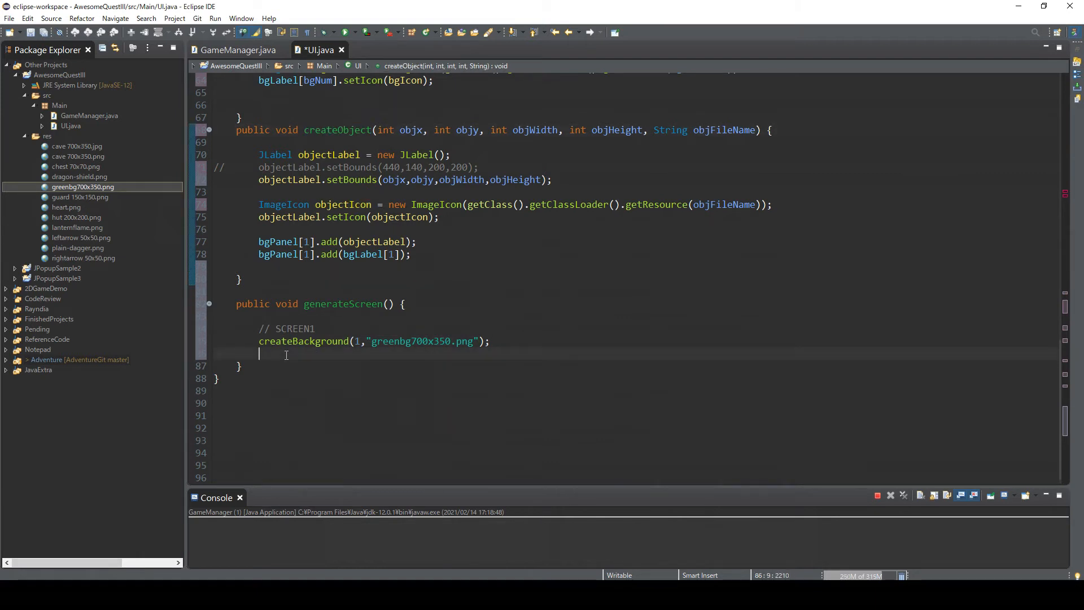
{"action": "key", "text": "ctrl+v"}
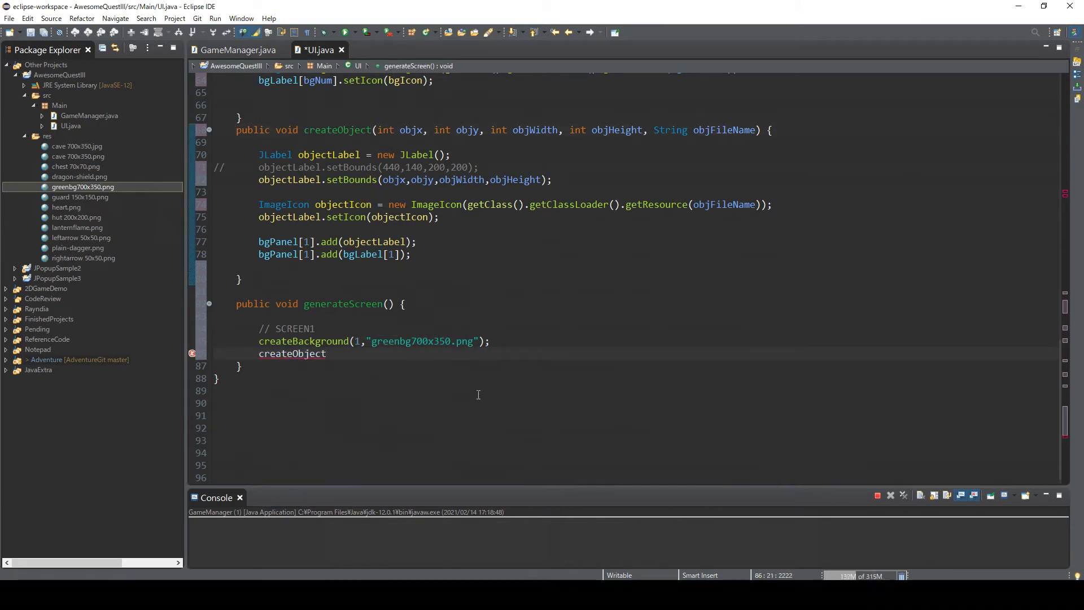
{"action": "type", "text": "("}
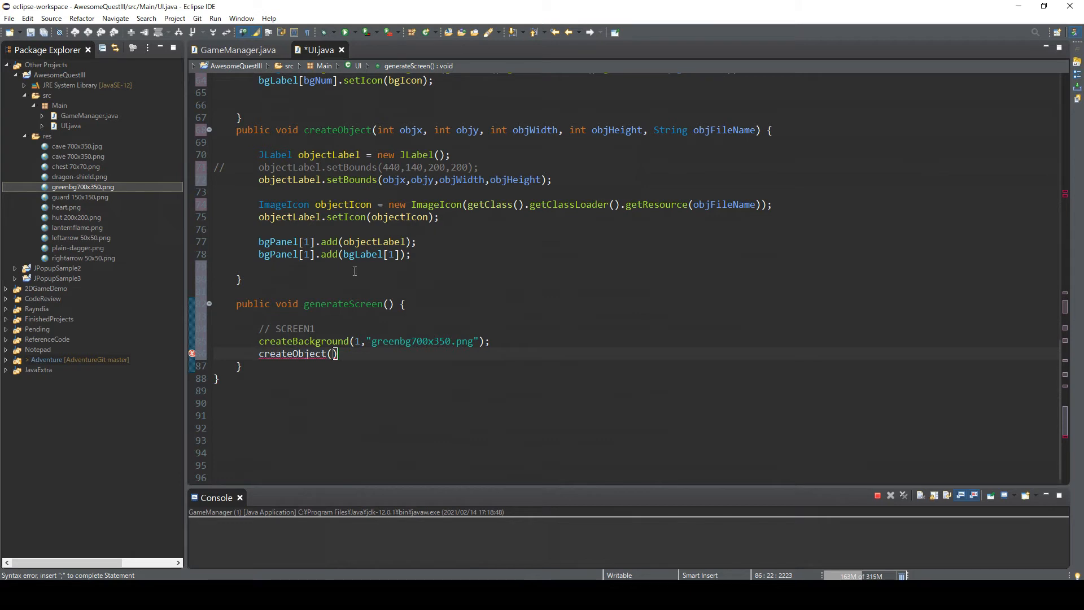
{"action": "type", "text": "440"}
{"action": "type", "text": ",140"}
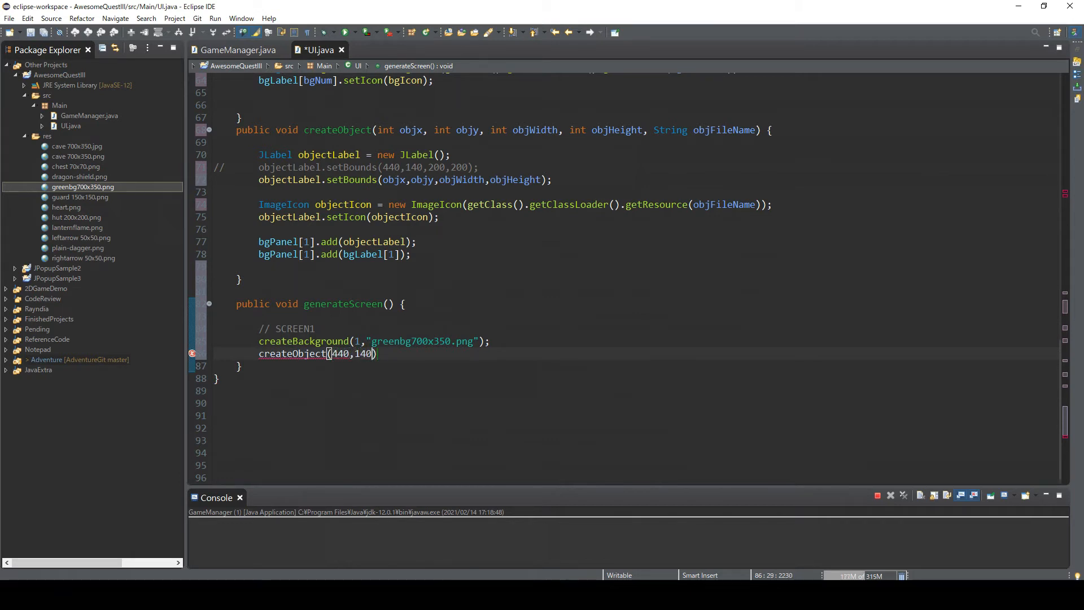
{"action": "type", "text": ",200,"}
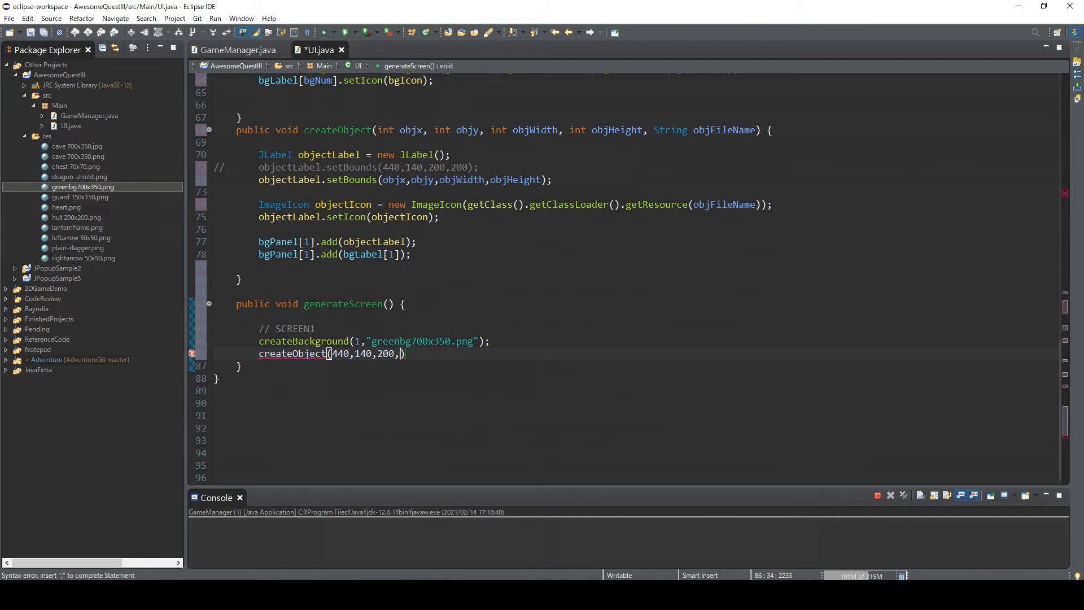
{"action": "type", "text": "200,\""}
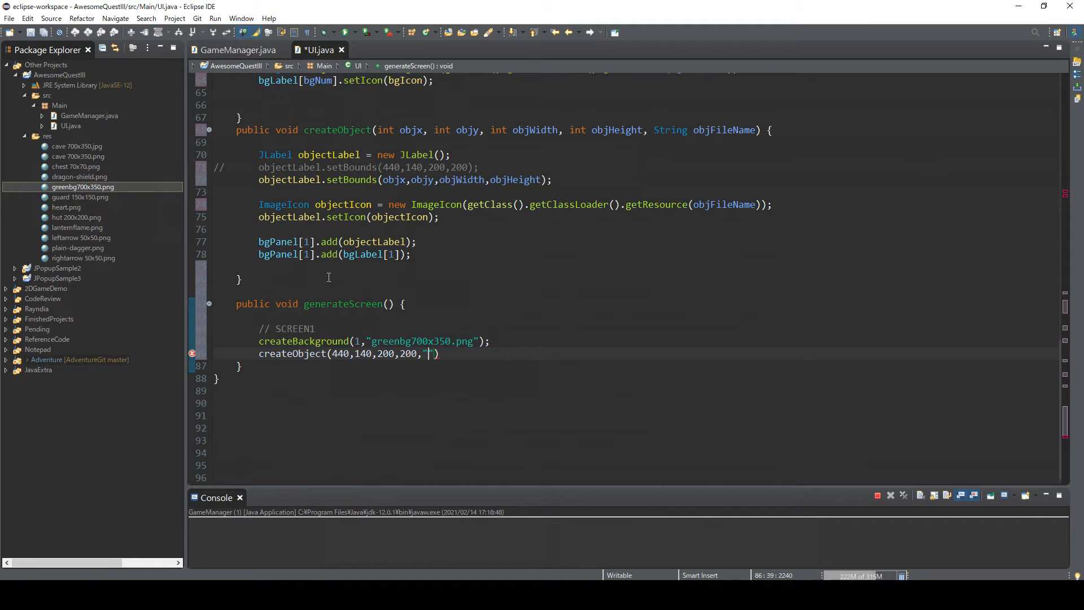
{"action": "type", "text": "hut 200x"}
{"action": "type", "text": "200.png"}
{"action": "key", "text": "End"}
{"action": "type", "text": ";"}
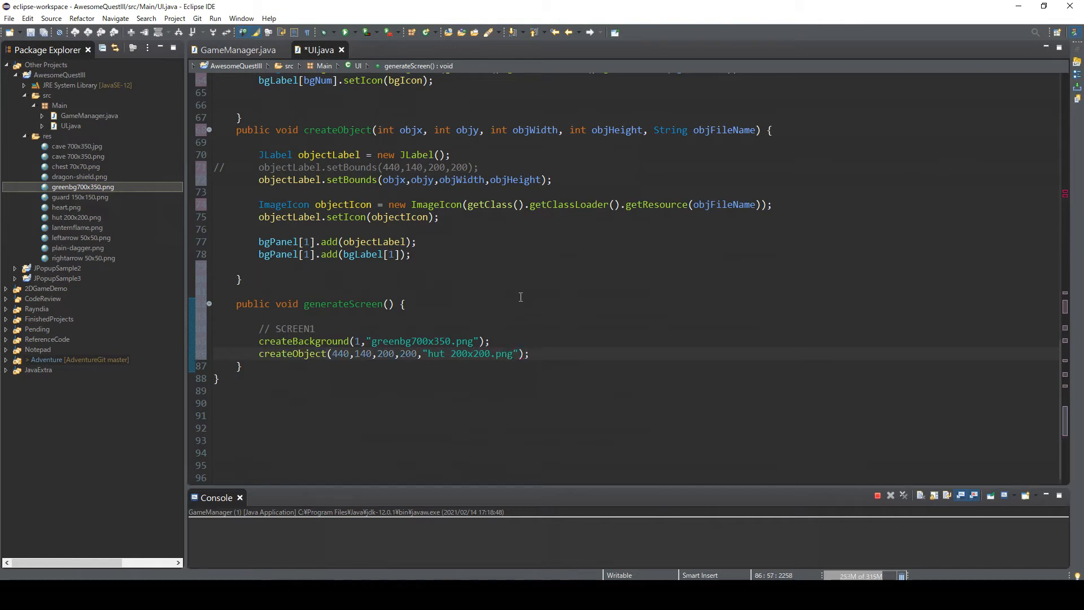
{"action": "scroll", "coordinate": [346, 253], "scroll_direction": "up", "scroll_amount": 3}
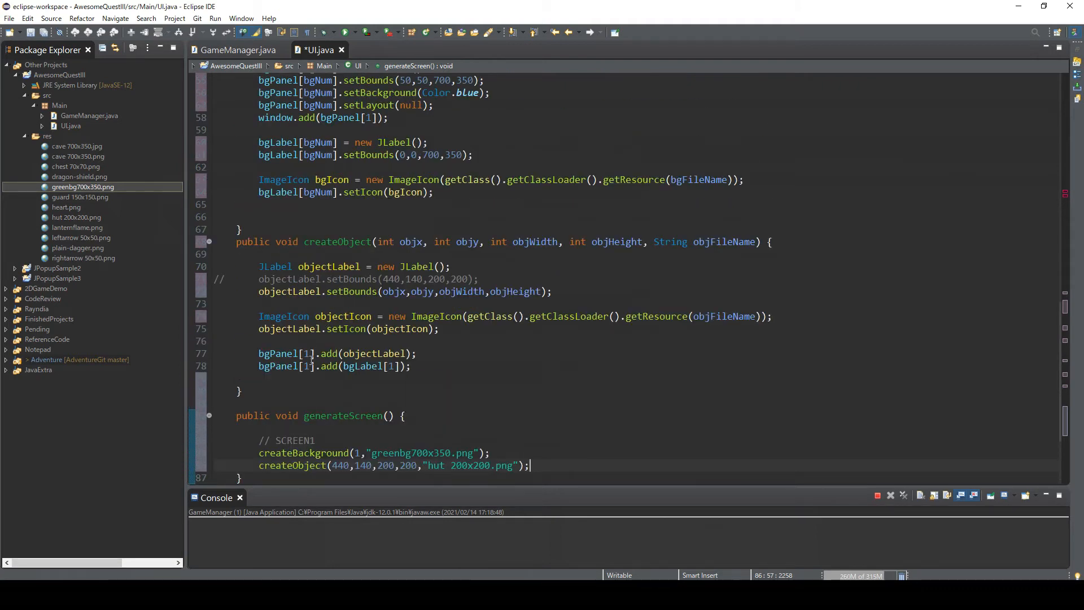
{"action": "scroll", "coordinate": [339, 297], "scroll_direction": "up", "scroll_amount": 5}
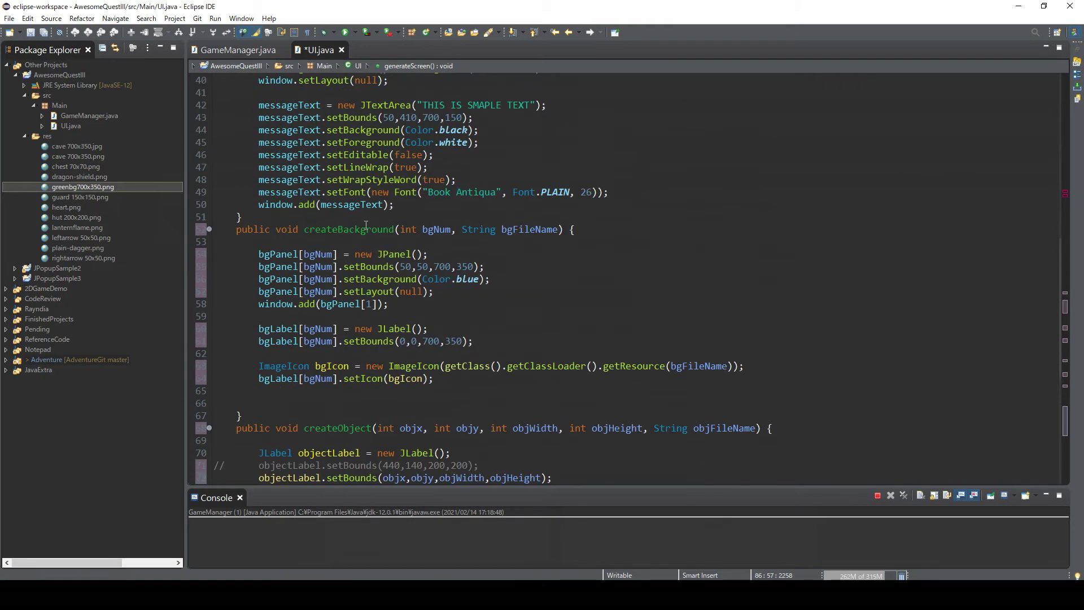
Copy int bgNum from createBackground in as createObject's first parameter.
{"action": "double_click", "coordinate": [438, 229]}
{"action": "left_click_drag", "start_coordinate": [453, 230], "coordinate": [403, 230]}
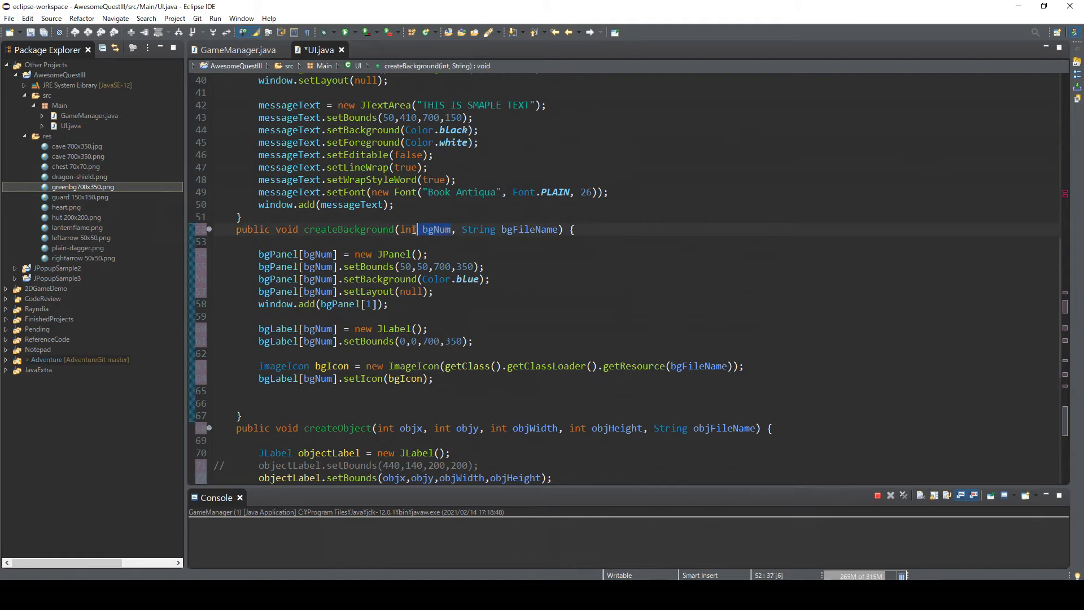
{"action": "scroll", "coordinate": [406, 280], "scroll_direction": "down", "scroll_amount": 5}
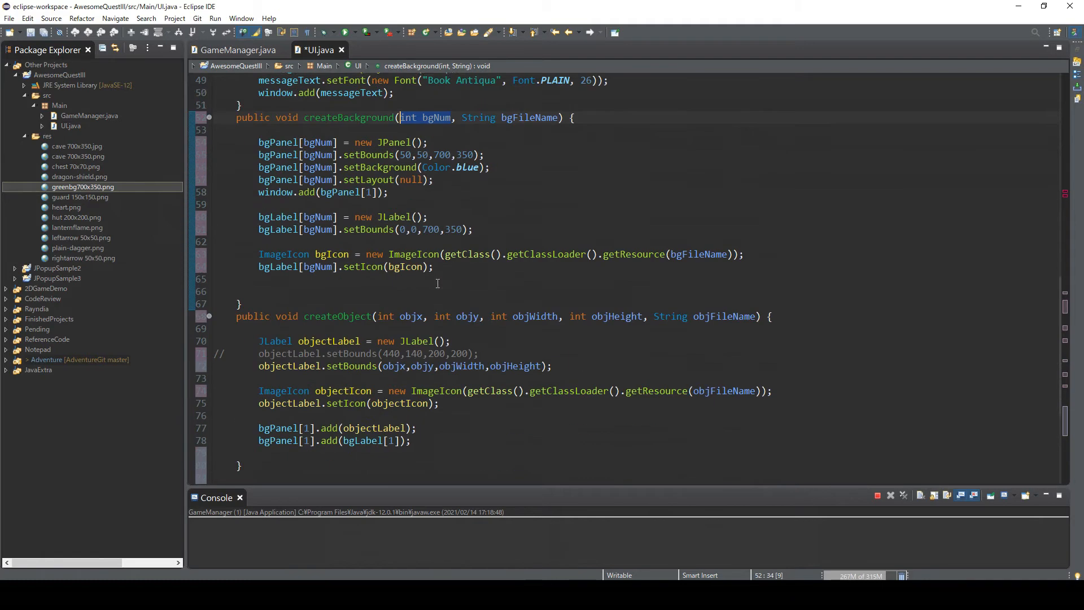
{"action": "scroll", "coordinate": [407, 279], "scroll_direction": "down", "scroll_amount": 3}
{"action": "left_click", "coordinate": [378, 243]}
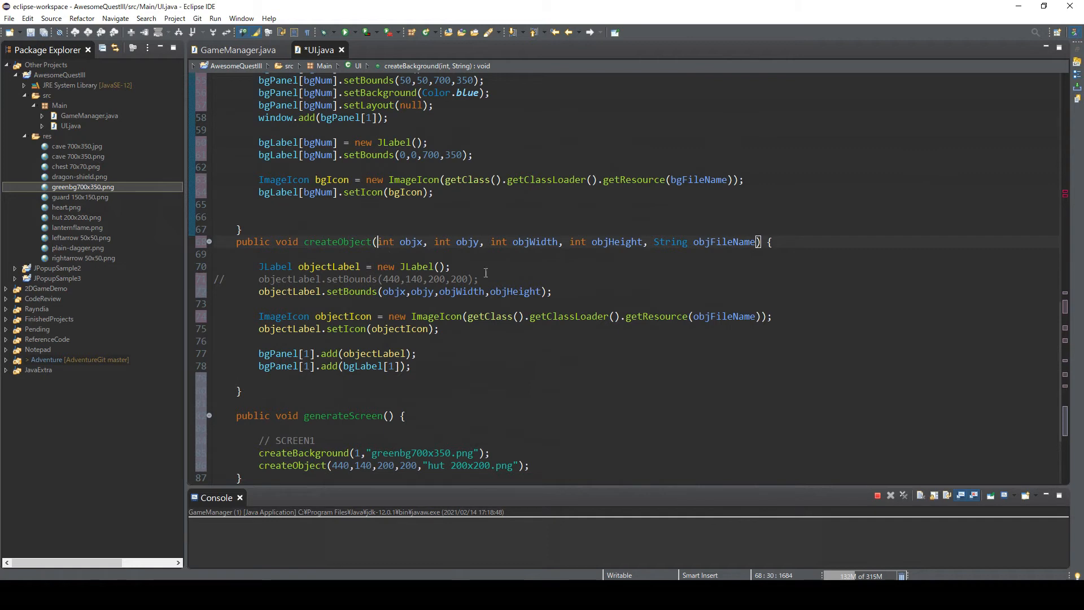
{"action": "type", "text": "int bgNum"}
{"action": "type", "text": ","}
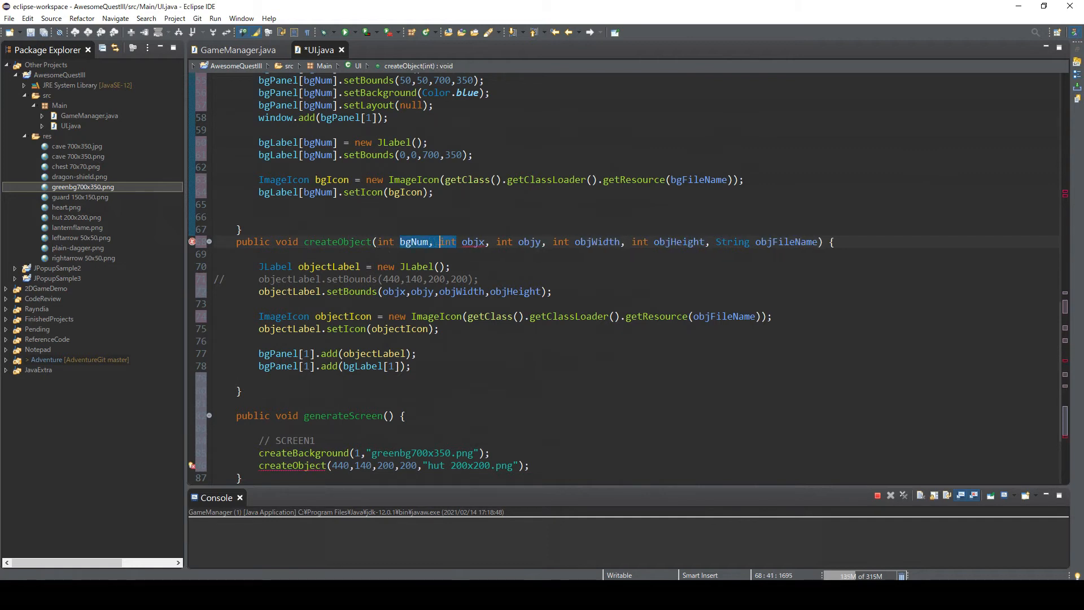
{"action": "double_click", "coordinate": [412, 243]}
{"action": "key", "text": "ctrl+c"}
Use bgNum for createObject's bgPanel and bgLabel indices and pass 1 first in the hut call.
{"action": "double_click", "coordinate": [310, 353]}
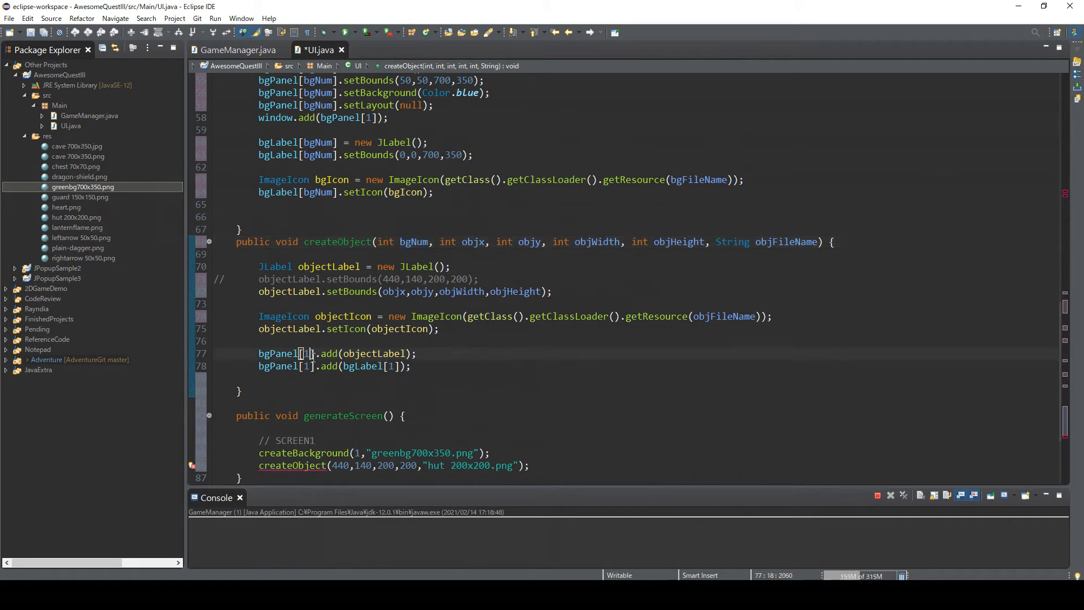
{"action": "key", "text": "ctrl+v"}
{"action": "left_click", "coordinate": [309, 366]}
{"action": "double_click", "coordinate": [309, 365]}
{"action": "key", "text": "ctrl+v"}
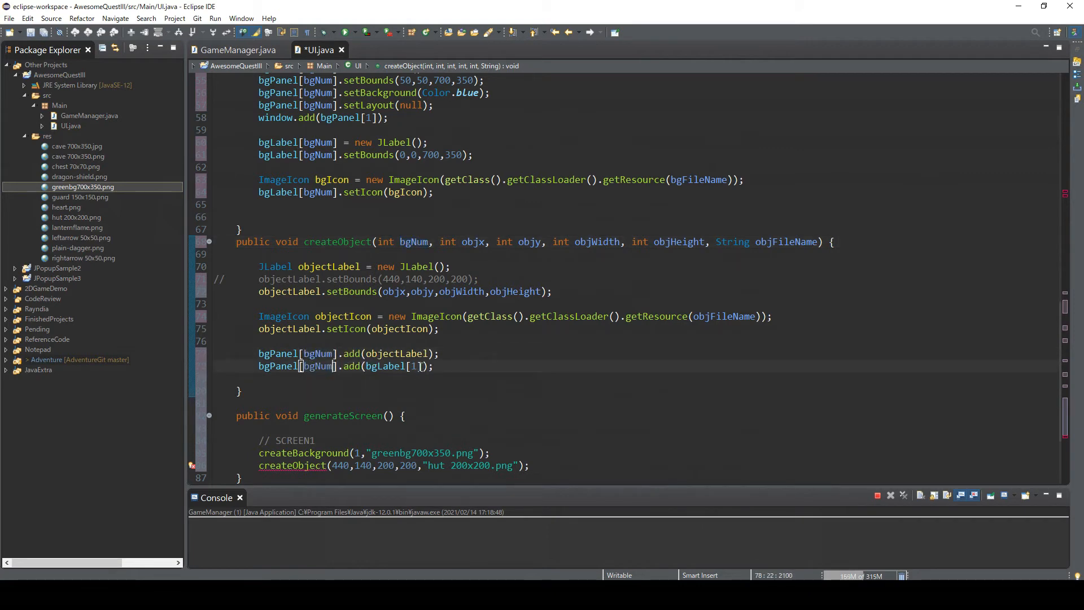
{"action": "double_click", "coordinate": [394, 366]}
{"action": "key", "text": "BackSpace"}
{"action": "key", "text": "ctrl+v"}
{"action": "scroll", "coordinate": [479, 375], "scroll_direction": "down", "scroll_amount": 2}
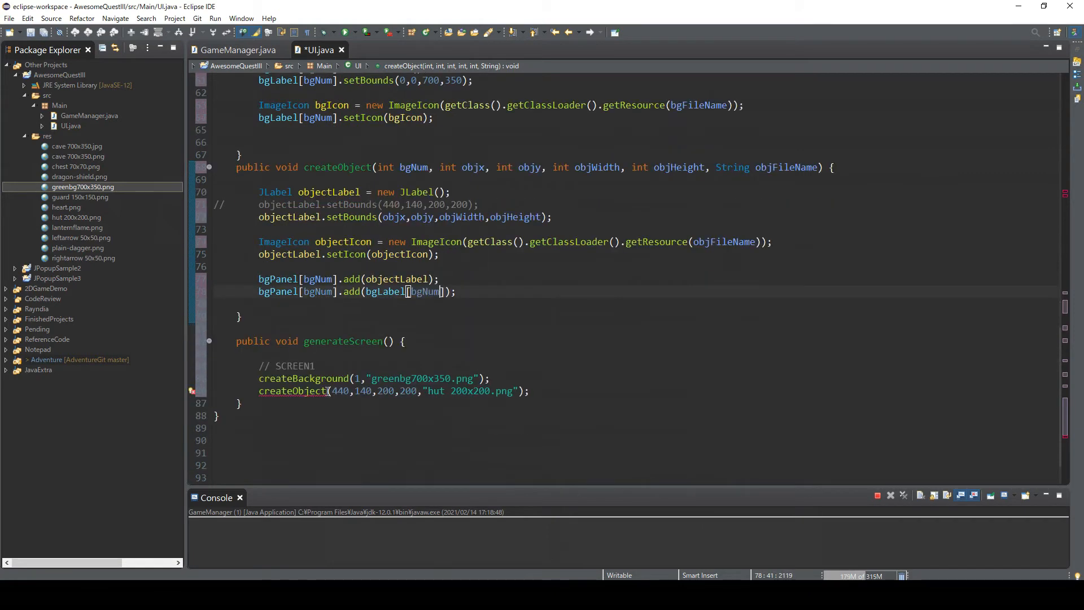
{"action": "left_click", "coordinate": [330, 391]}
{"action": "type", "text": "1,"}
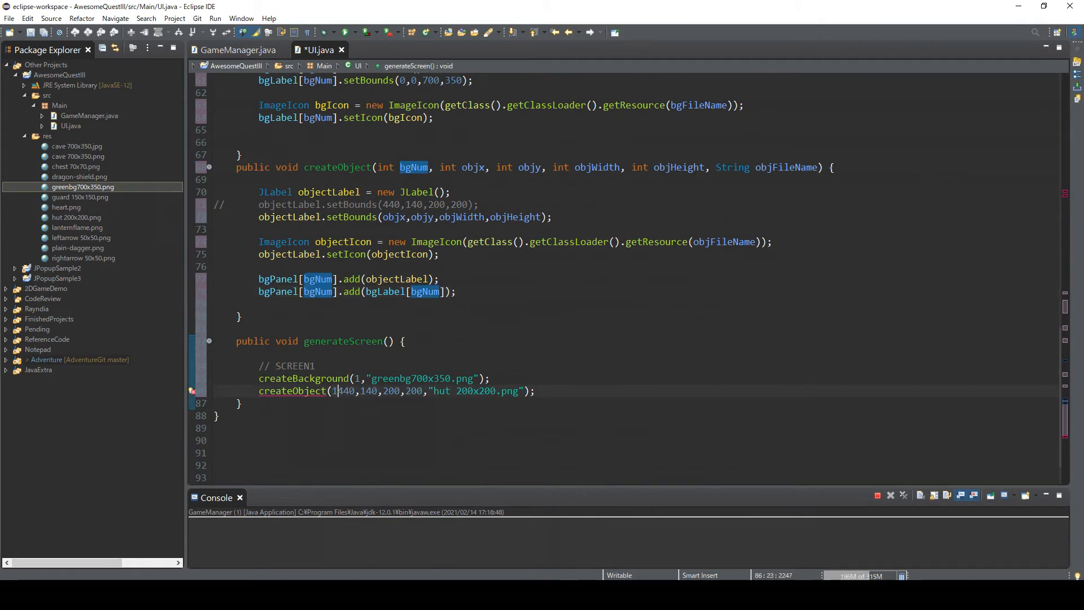
{"action": "type", "text": ","}
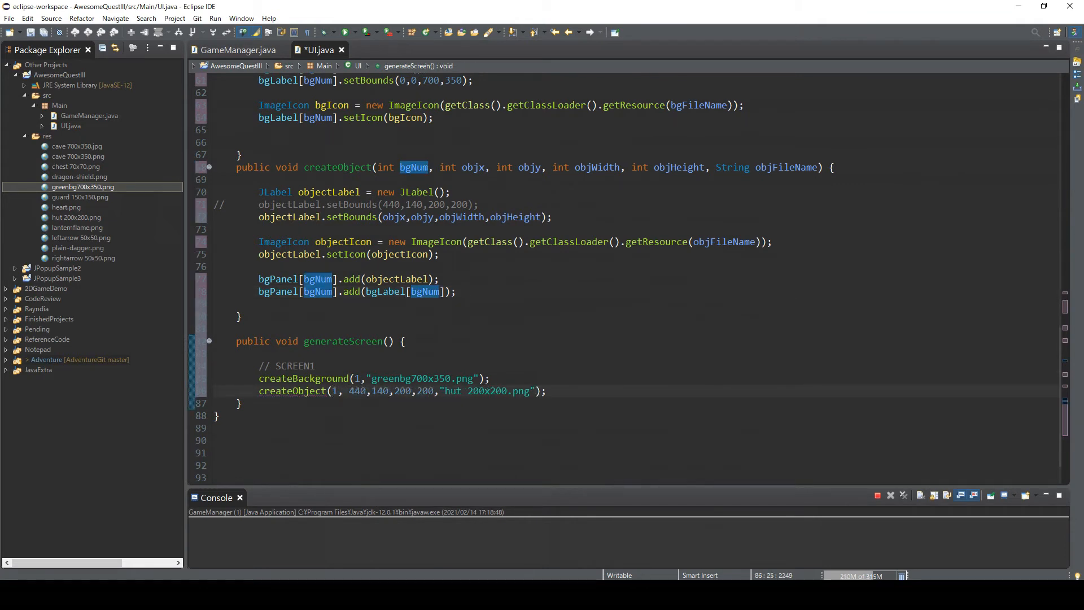
{"action": "key", "text": "BackSpace"}
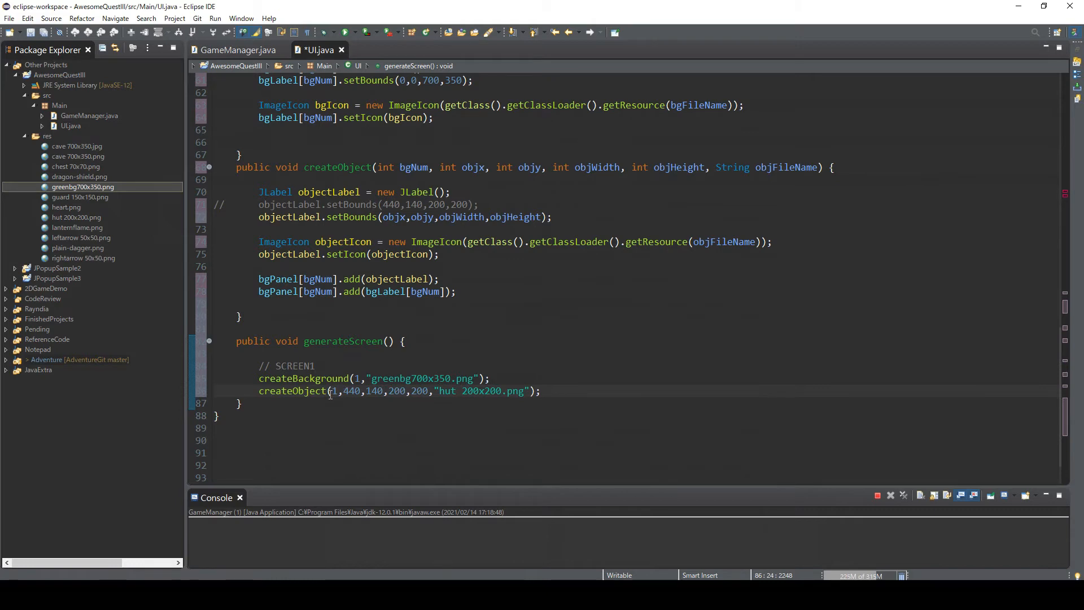
{"action": "scroll", "coordinate": [570, 378], "scroll_direction": "up", "scroll_amount": 3}
{"action": "scroll", "coordinate": [570, 378], "scroll_direction": "up", "scroll_amount": 5}
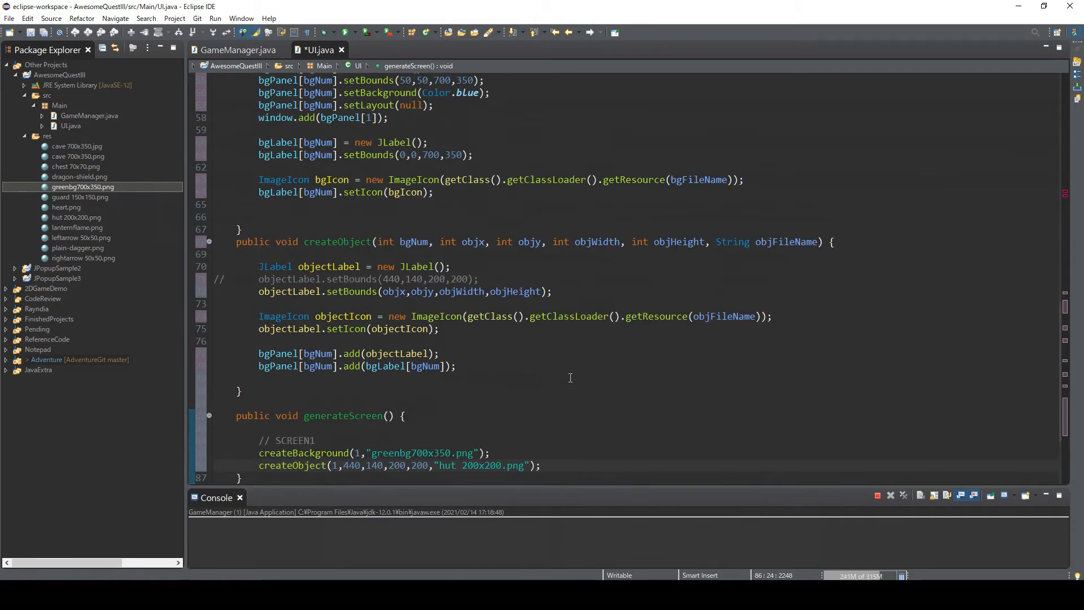
{"action": "scroll", "coordinate": [570, 379], "scroll_direction": "up", "scroll_amount": 5}
{"action": "scroll", "coordinate": [570, 379], "scroll_direction": "up", "scroll_amount": 5}
{"action": "scroll", "coordinate": [570, 377], "scroll_direction": "down", "scroll_amount": 2}
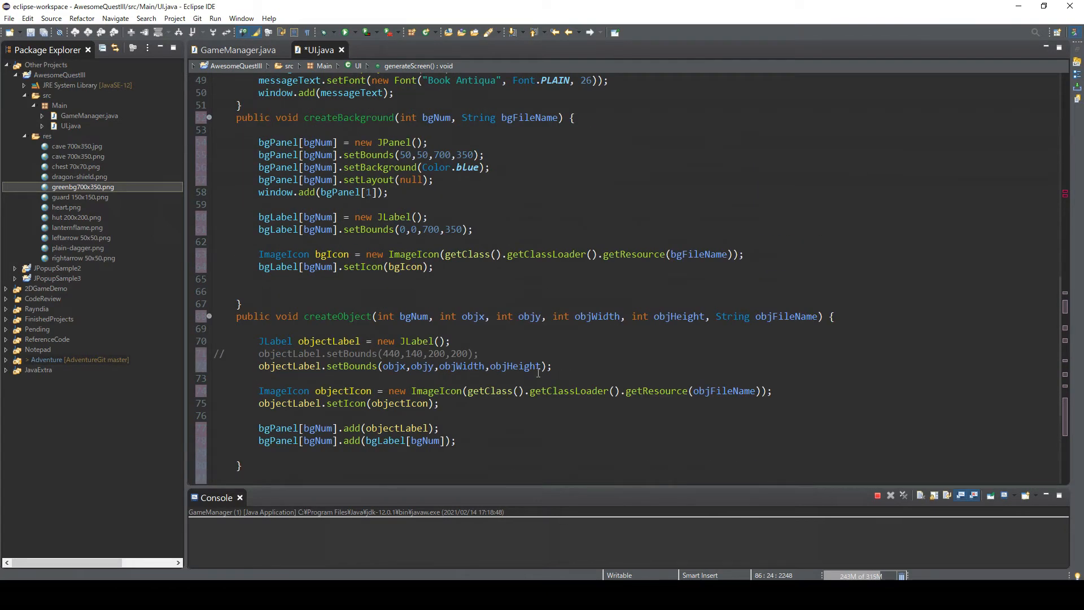
Delete the commented-out fixed setBounds line from createObject.
{"action": "left_click_drag", "start_coordinate": [480, 353], "coordinate": [213, 354]}
{"action": "key", "text": "Delete"}
{"action": "key", "text": "BackSpace"}
{"action": "scroll", "coordinate": [537, 343], "scroll_direction": "down", "scroll_amount": 3}
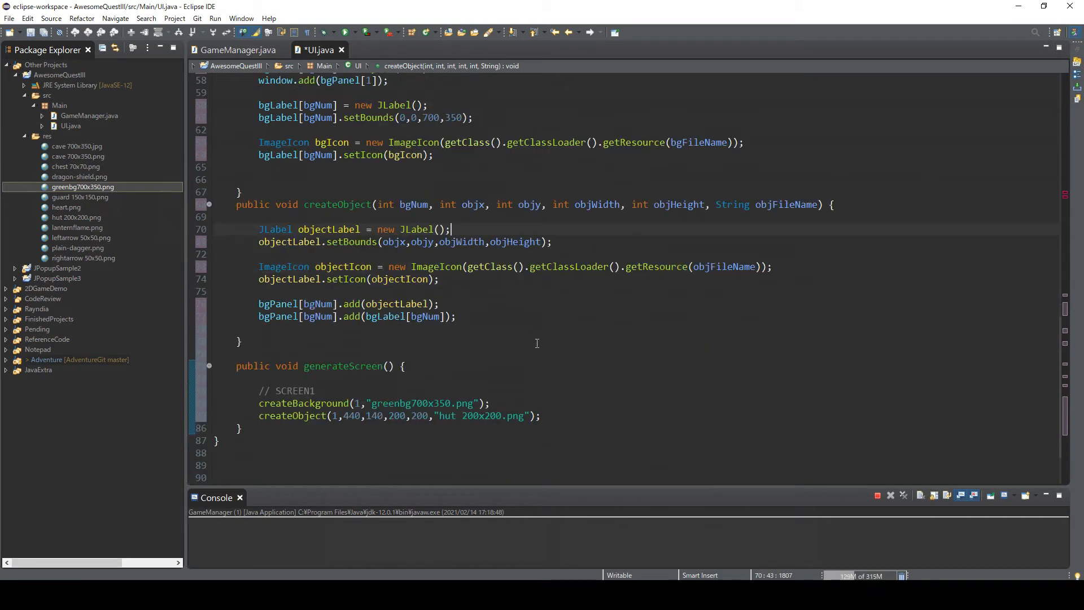
{"action": "scroll", "coordinate": [536, 343], "scroll_direction": "up", "scroll_amount": 4}
{"action": "scroll", "coordinate": [536, 343], "scroll_direction": "up", "scroll_amount": 3}
{"action": "scroll", "coordinate": [536, 343], "scroll_direction": "up", "scroll_amount": 3}
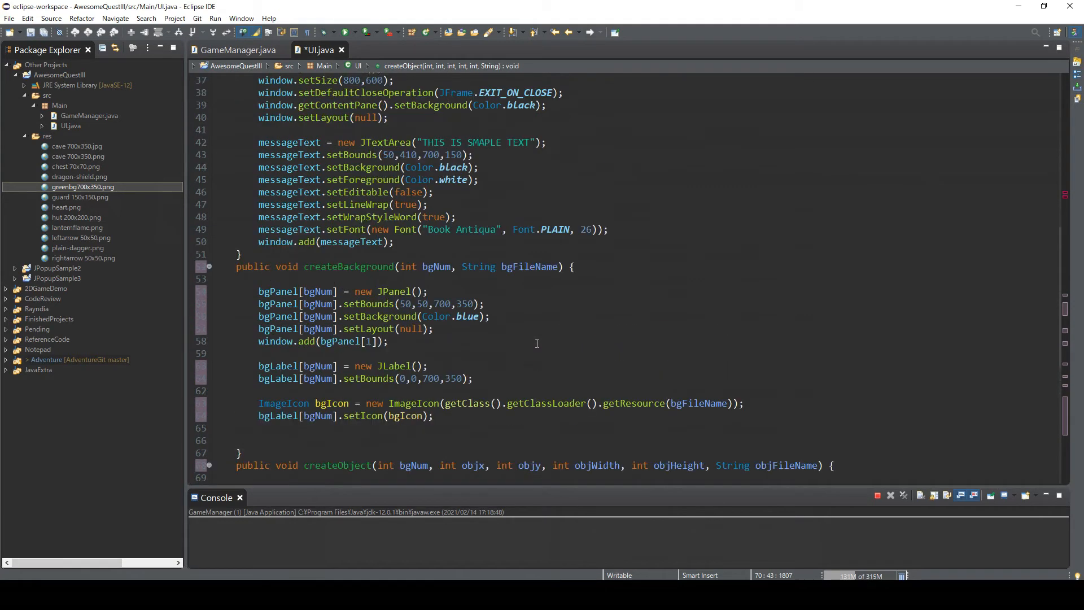
{"action": "scroll", "coordinate": [537, 343], "scroll_direction": "up", "scroll_amount": 3}
{"action": "scroll", "coordinate": [535, 343], "scroll_direction": "up", "scroll_amount": 3}
{"action": "scroll", "coordinate": [423, 321], "scroll_direction": "up", "scroll_amount": 3}
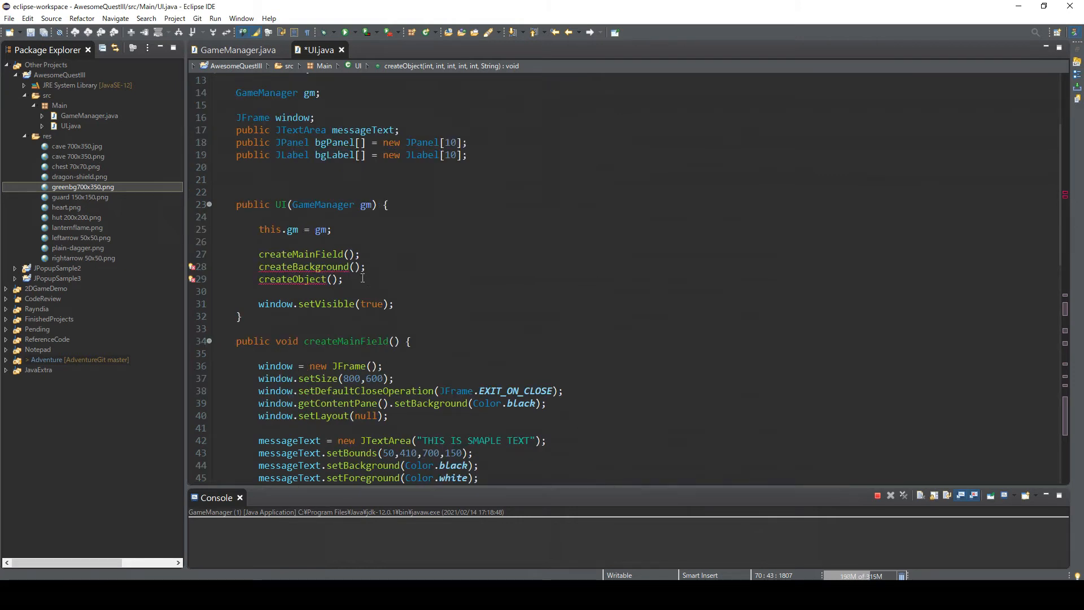
Replace the constructor's createBackground() and createObject() calls with generateScreen();.
{"action": "left_click_drag", "start_coordinate": [344, 279], "coordinate": [218, 268]}
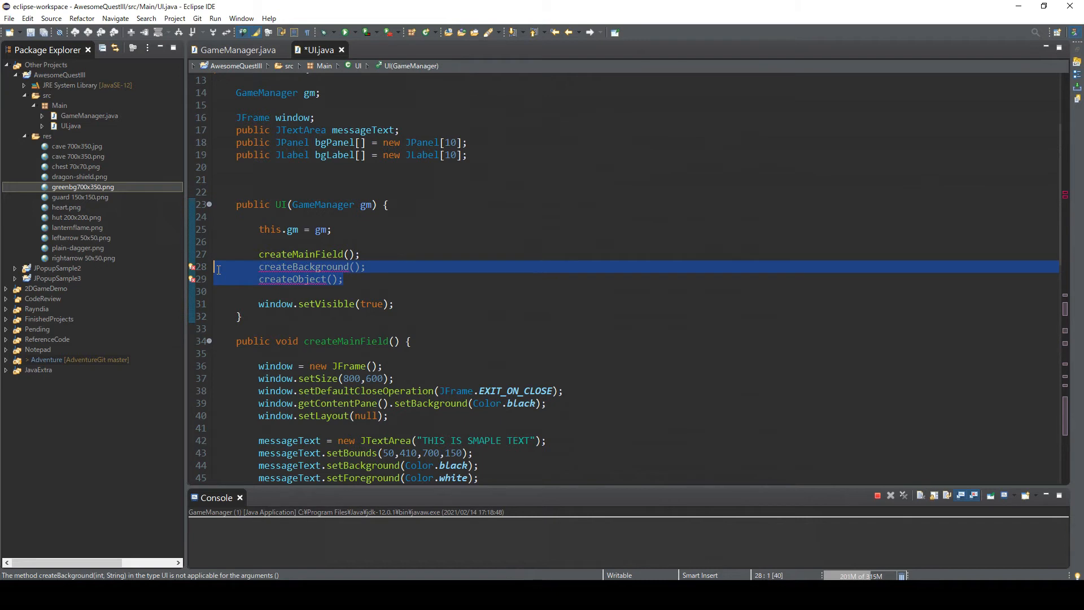
{"action": "key", "text": "Delete"}
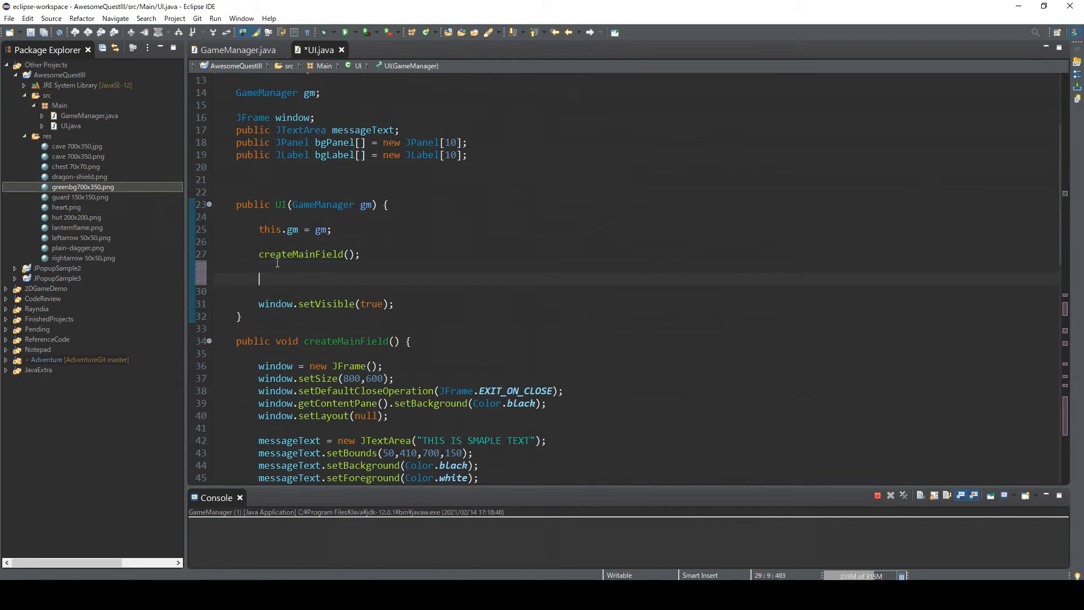
{"action": "type", "text": "cre"}
{"action": "key", "text": "BackSpace"}
{"action": "key", "text": "BackSpace"}
{"action": "key", "text": "BackSpace"}
{"action": "type", "text": "genera"}
{"action": "type", "text": "teSc"}
{"action": "type", "text": "reen()"}
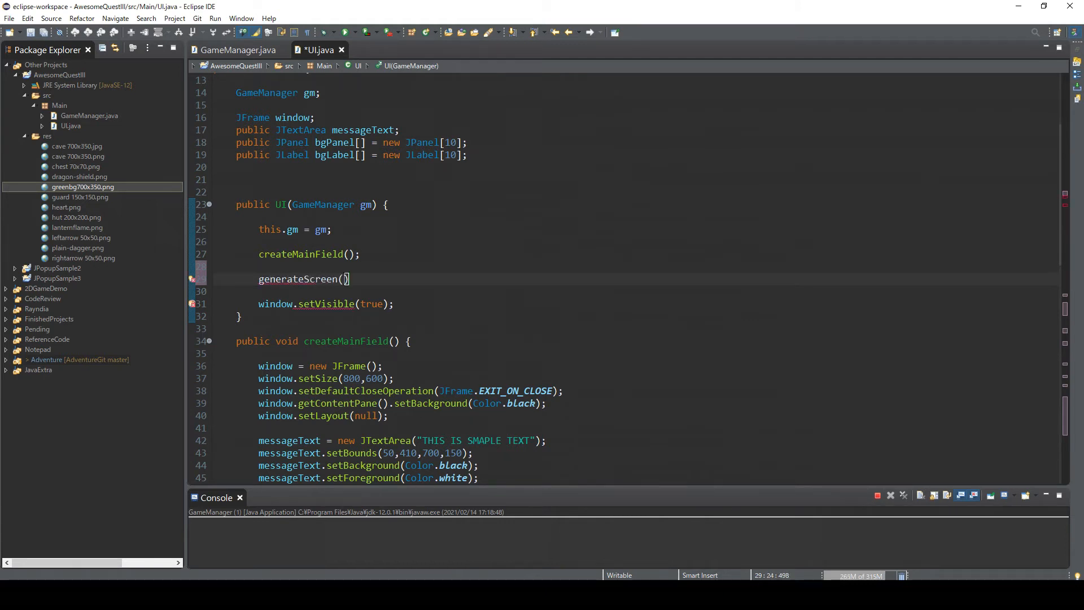
{"action": "type", "text": ";"}
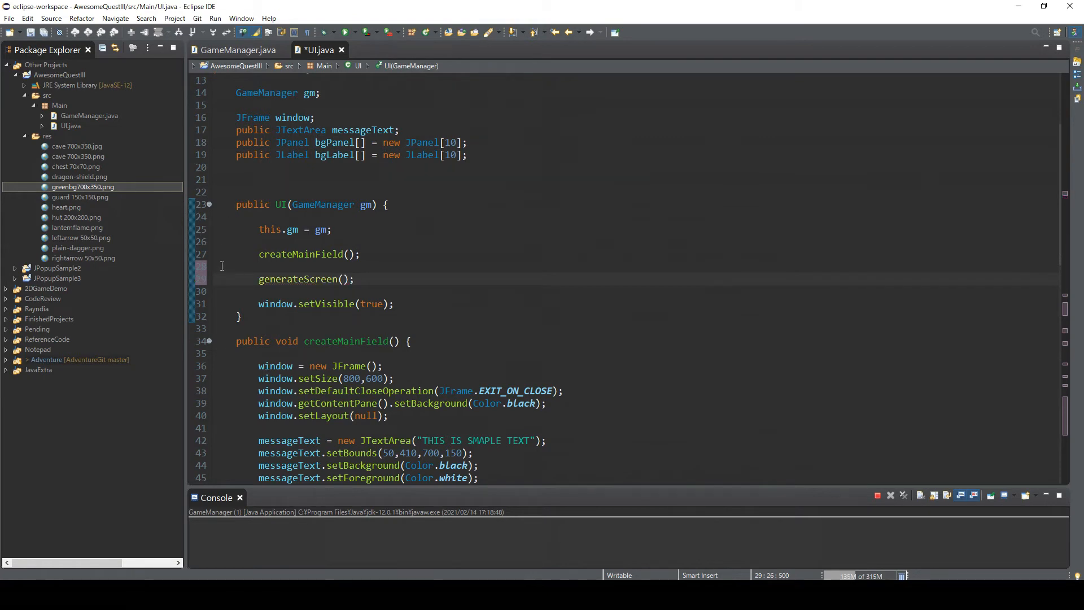
{"action": "key", "text": "Up"}
{"action": "key", "text": "BackSpace"}
{"action": "scroll", "coordinate": [433, 245], "scroll_direction": "down", "scroll_amount": 4}
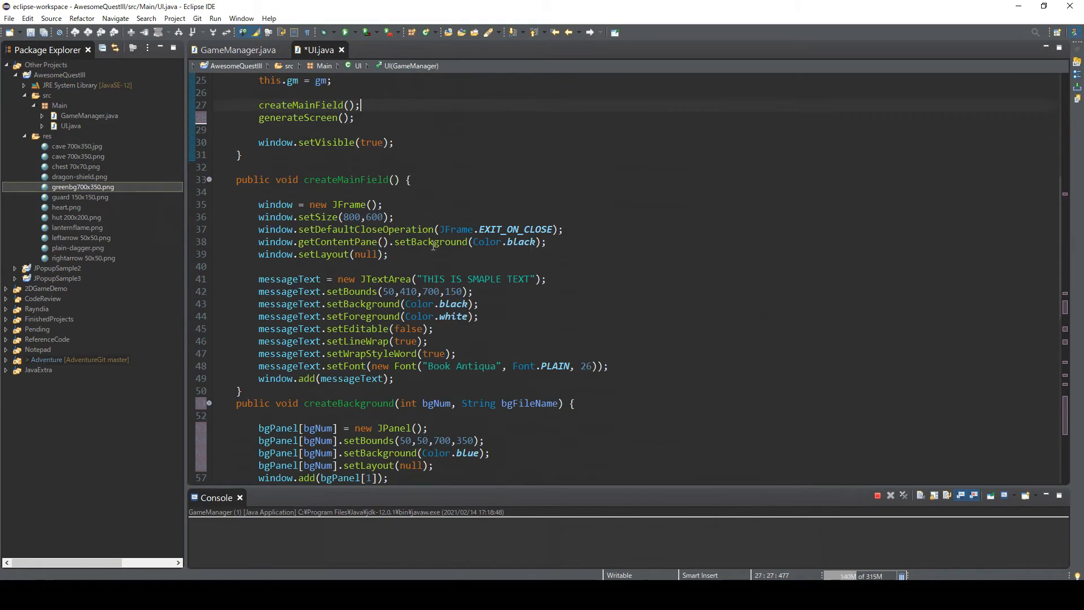
{"action": "scroll", "coordinate": [433, 246], "scroll_direction": "down", "scroll_amount": 4}
{"action": "scroll", "coordinate": [433, 246], "scroll_direction": "down", "scroll_amount": 4}
{"action": "scroll", "coordinate": [432, 247], "scroll_direction": "down", "scroll_amount": 4}
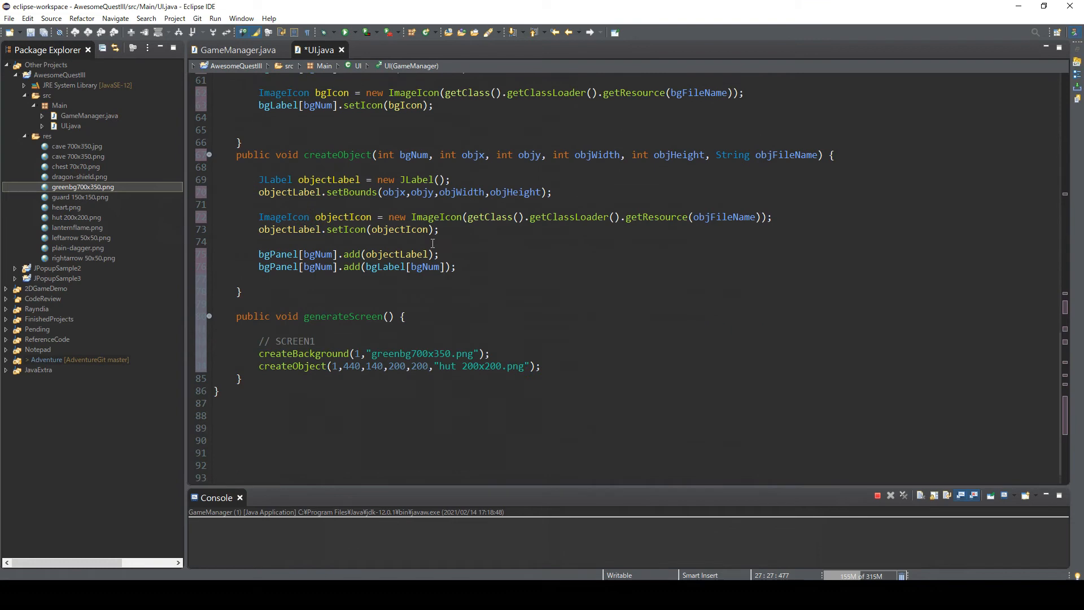
{"action": "scroll", "coordinate": [489, 272], "scroll_direction": "up", "scroll_amount": 2}
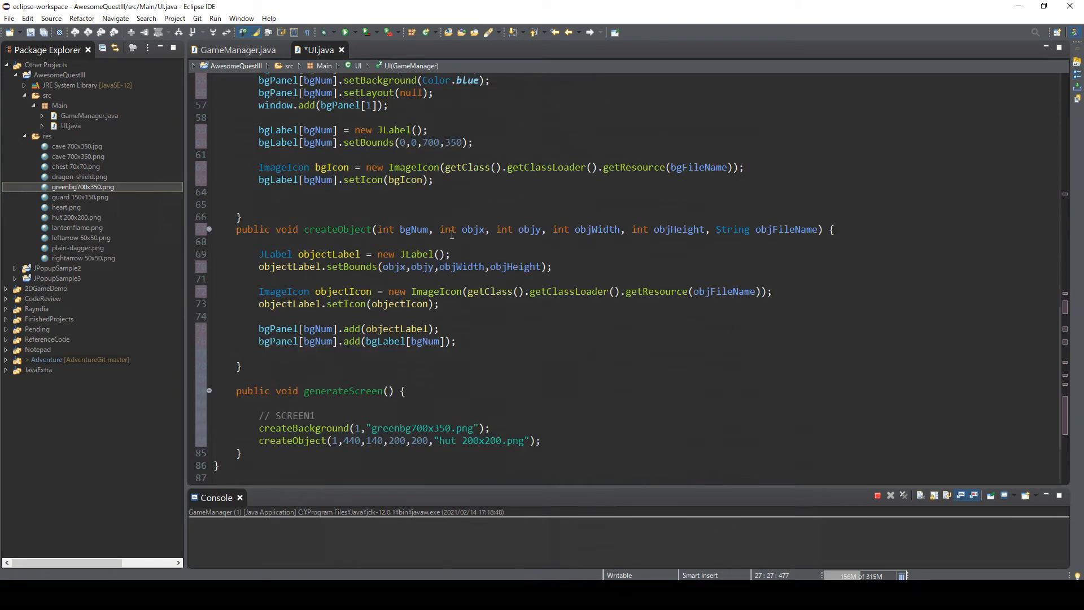
Save UI.java and run the game, checking the hut shows over the green background, then close it.
{"action": "key", "text": "ctrl+s"}
{"action": "left_click", "coordinate": [345, 33]}
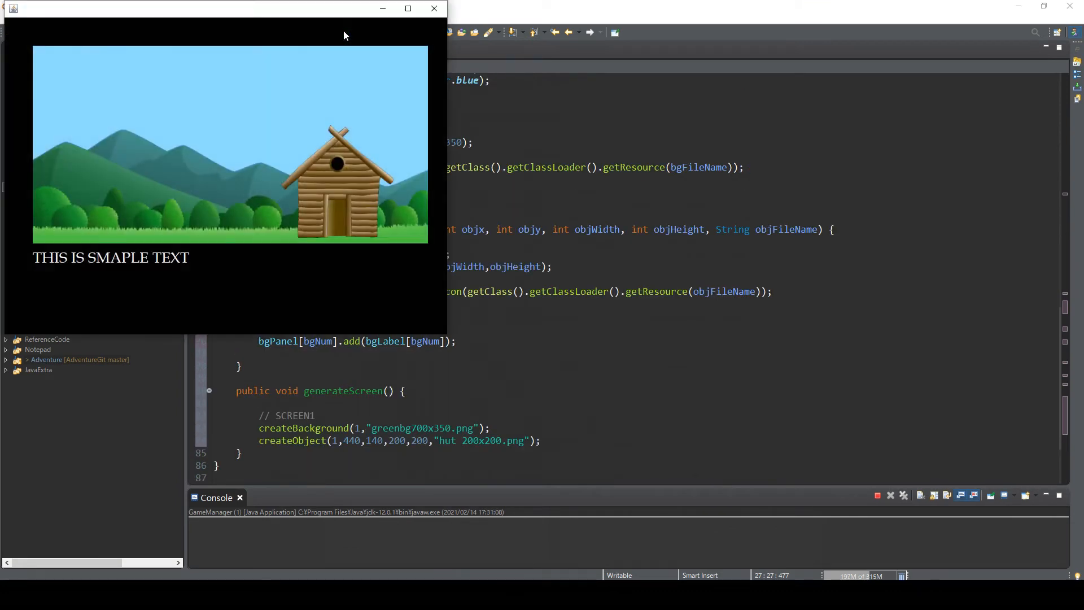
{"action": "left_click_drag", "start_coordinate": [296, 9], "coordinate": [836, 99]}
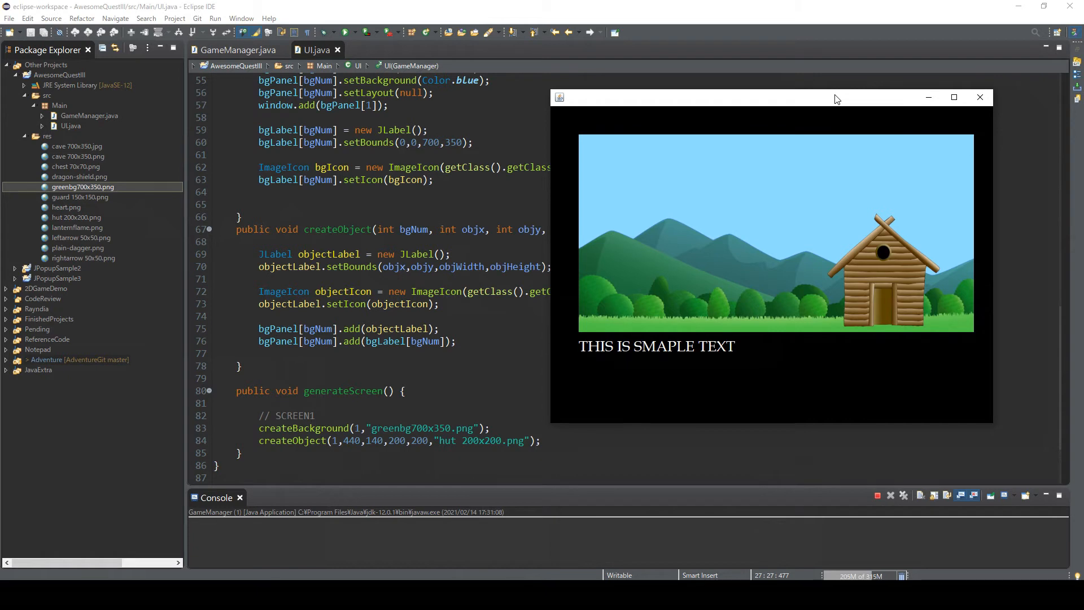
{"action": "left_click", "coordinate": [980, 97]}
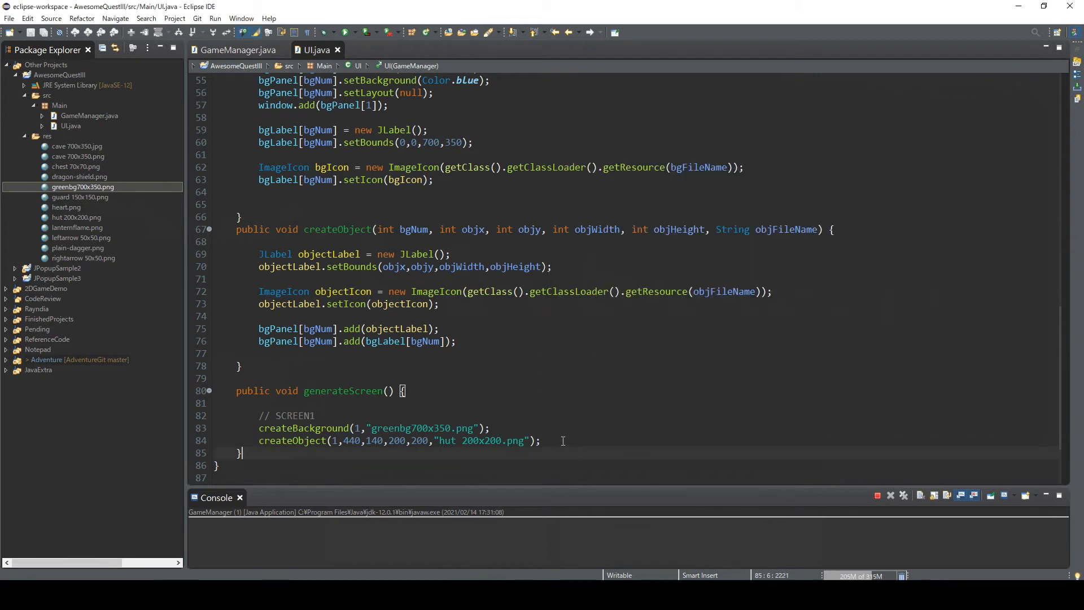
{"action": "left_click_drag", "start_coordinate": [541, 440], "coordinate": [260, 441]}
{"action": "key", "text": "ctrl+c"}
Duplicate the hut createObject line and preview the guard 150x150.png image.
{"action": "left_click", "coordinate": [548, 441]}
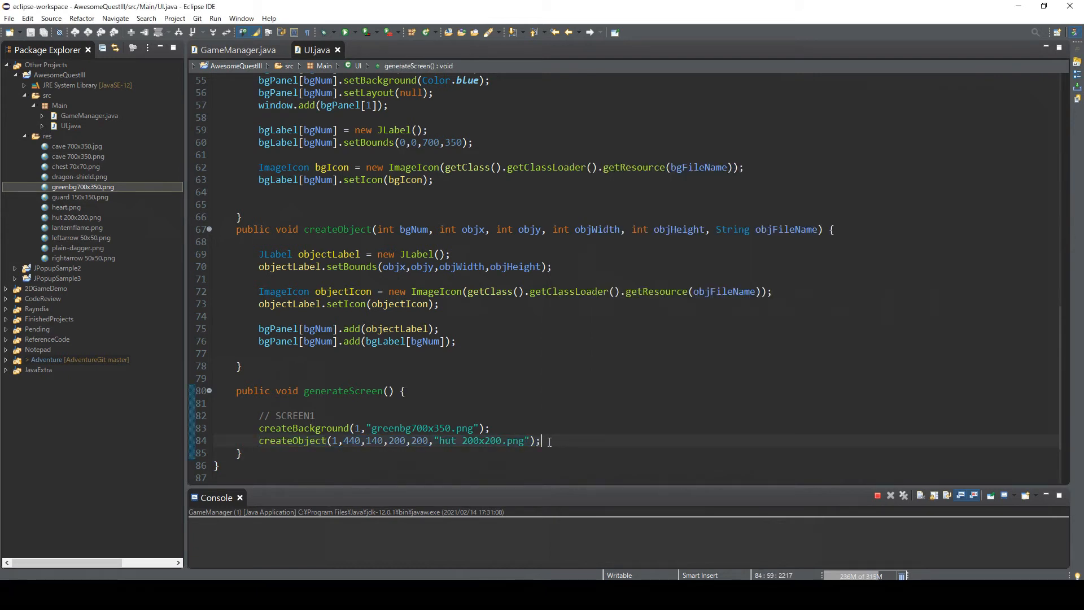
{"action": "key", "text": "Return"}
{"action": "key", "text": "ctrl+v"}
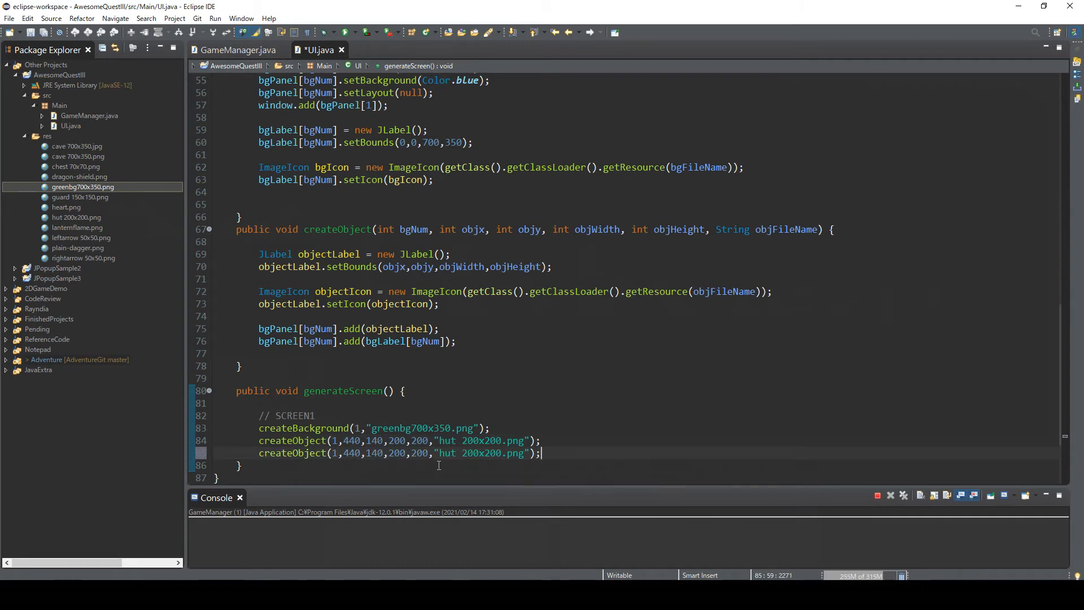
{"action": "left_click", "coordinate": [65, 196]}
{"action": "double_click", "coordinate": [64, 195]}
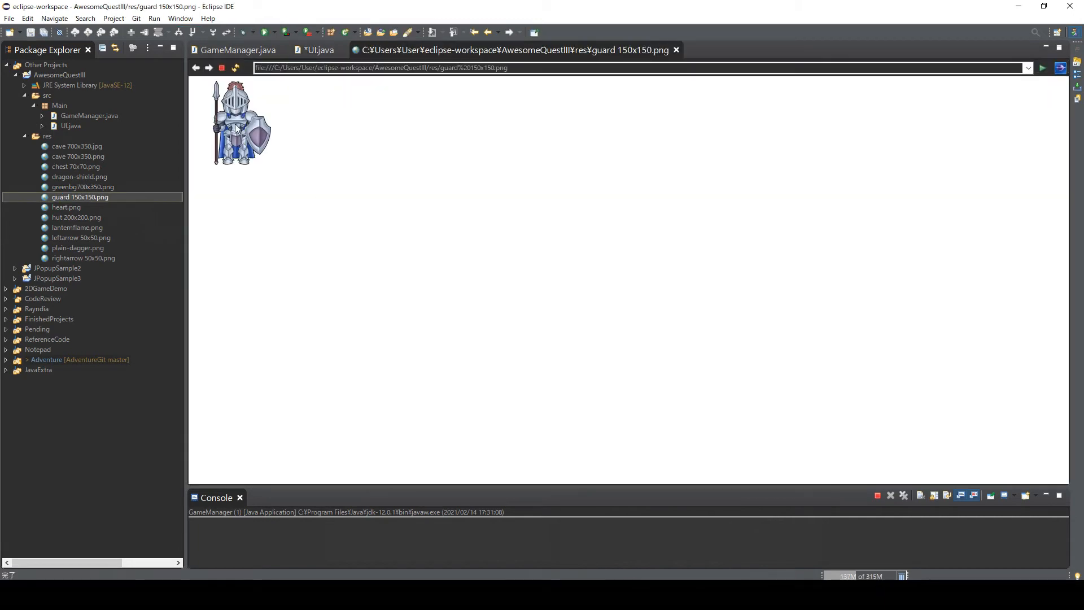
{"action": "left_click", "coordinate": [320, 49]}
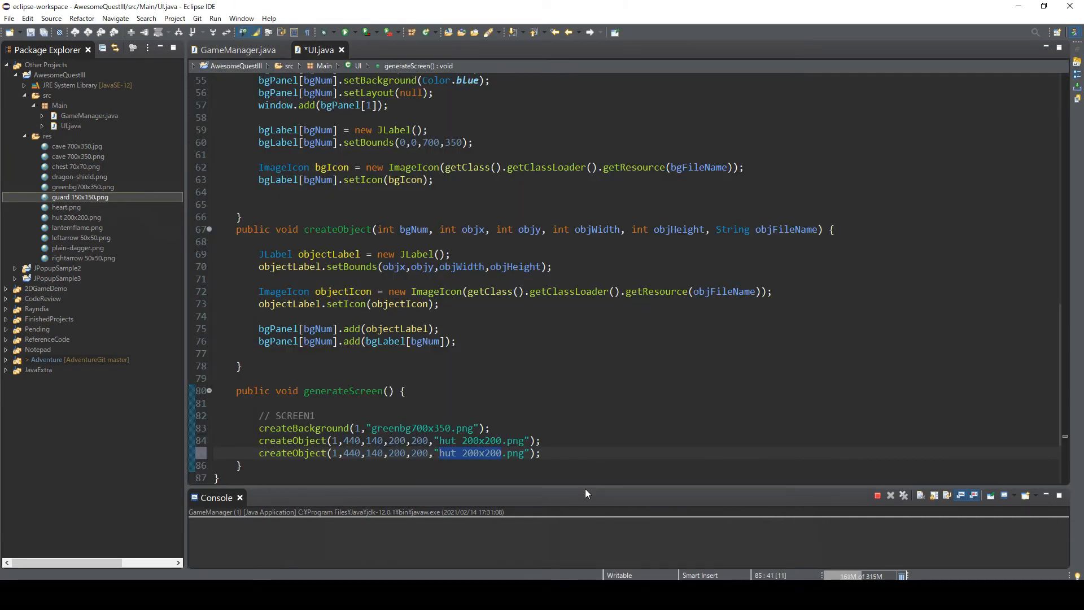
{"action": "type", "text": "guard "}
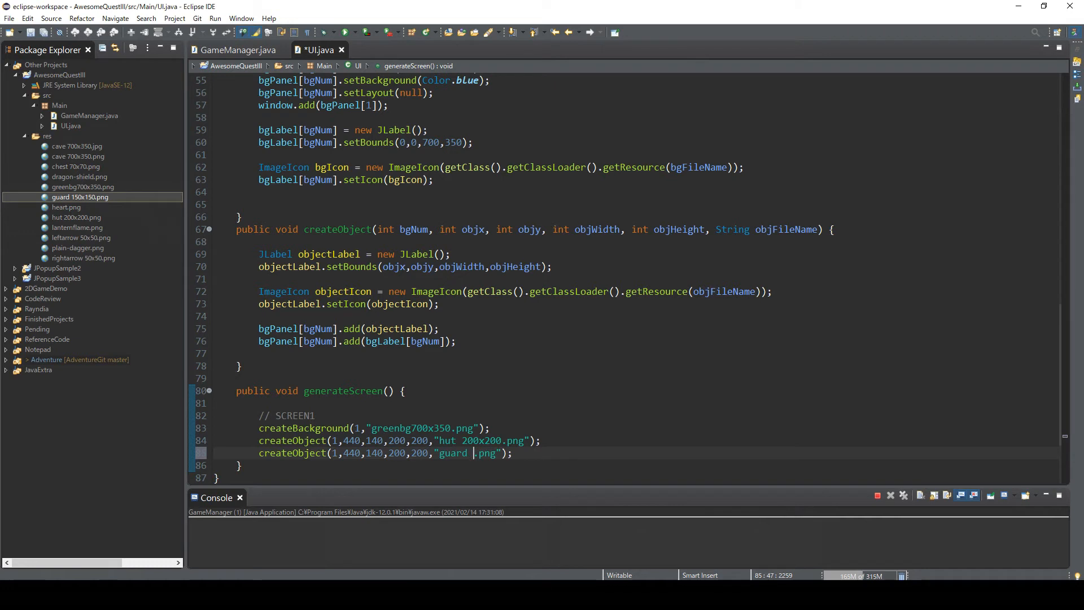
{"action": "type", "text": "150x"}
{"action": "type", "text": "150"}
Change the copy to guard 150x150.png at 70,180 with size 150 by 150.
{"action": "double_click", "coordinate": [352, 452]}
{"action": "key", "text": "BackSpace"}
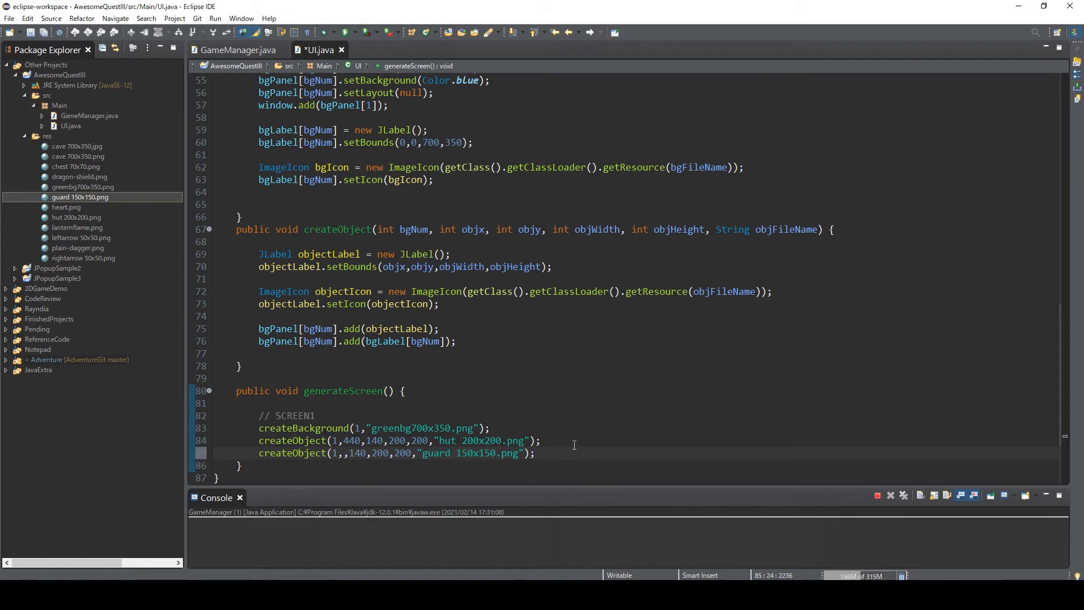
{"action": "type", "text": "70"}
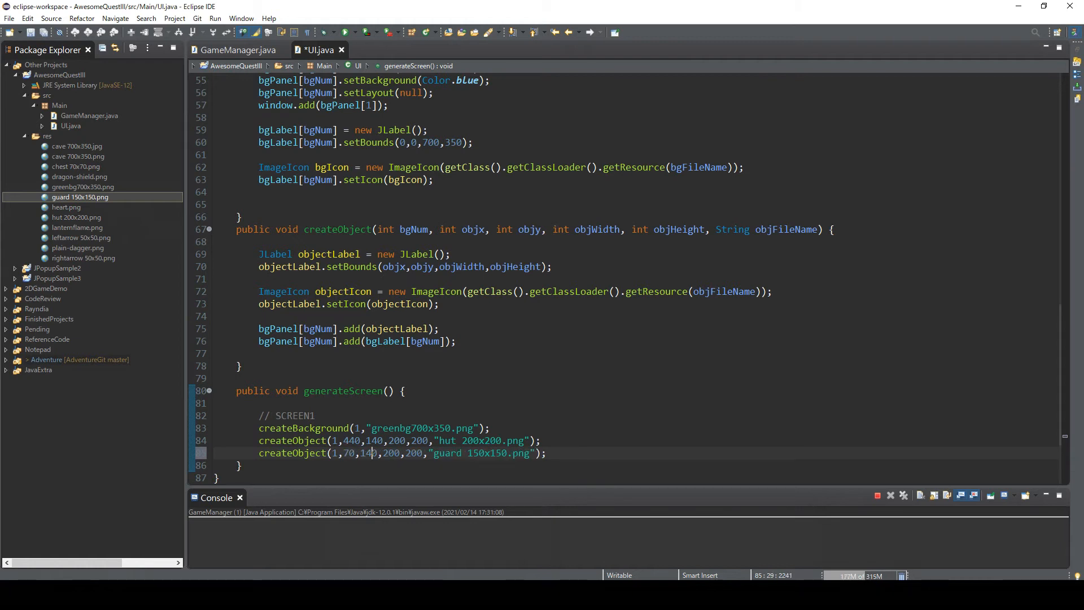
{"action": "key", "text": "BackSpace"}
{"action": "type", "text": "8"}
{"action": "key", "text": "Right"}
{"action": "key", "text": "Right"}
{"action": "key", "text": "Right"}
{"action": "key", "text": "BackSpace"}
{"action": "key", "text": "BackSpace"}
{"action": "key", "text": "BackSpace"}
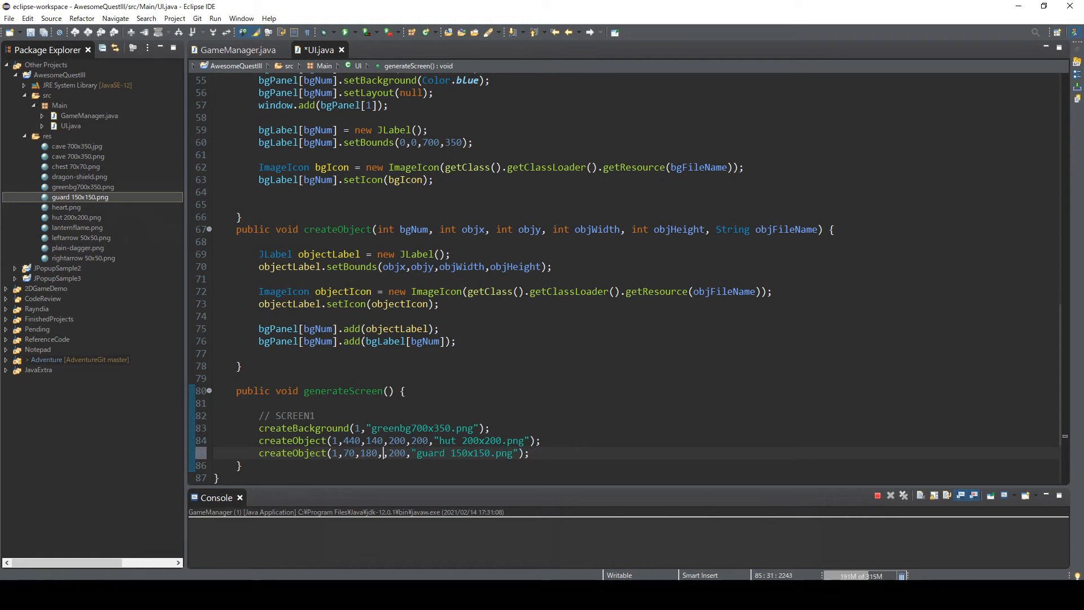
{"action": "type", "text": "150"}
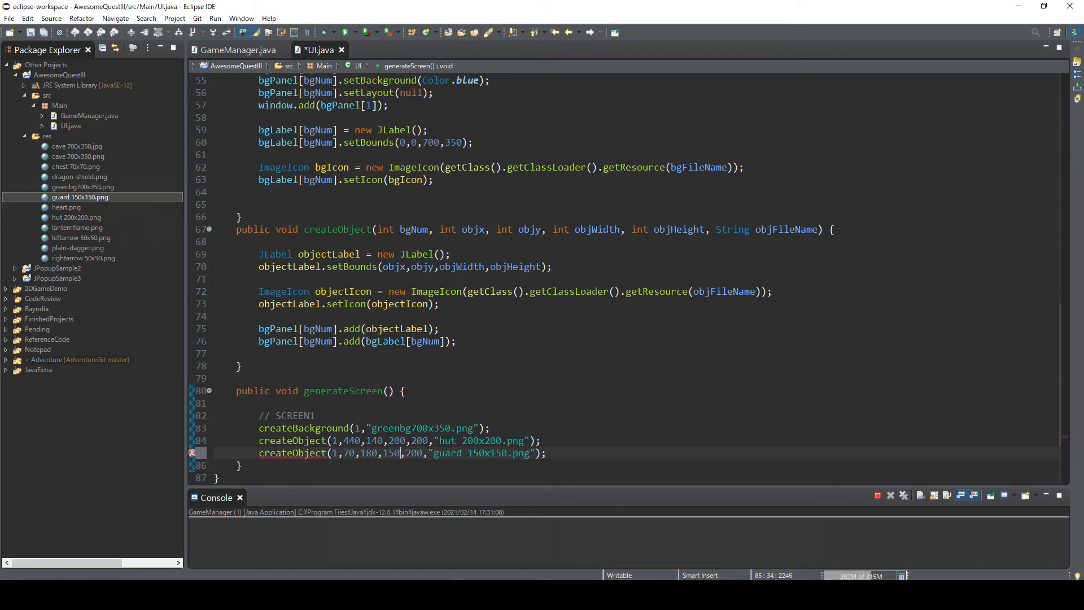
{"action": "key", "text": "Right"}
{"action": "key", "text": "Right"}
{"action": "key", "text": "Right"}
{"action": "key", "text": "BackSpace"}
{"action": "key", "text": "BackSpace"}
{"action": "key", "text": "BackSpace"}
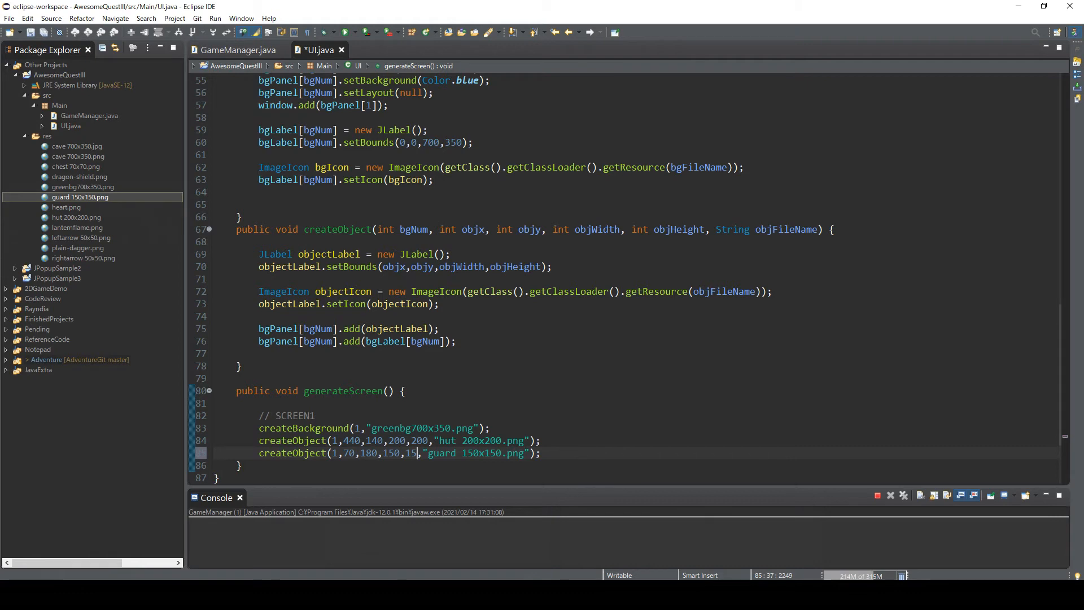
{"action": "type", "text": "150"}
{"action": "key", "text": "End"}
Run the game to see the knight left of the hut, then pick the chest 70x70.png image.
{"action": "left_click", "coordinate": [346, 32]}
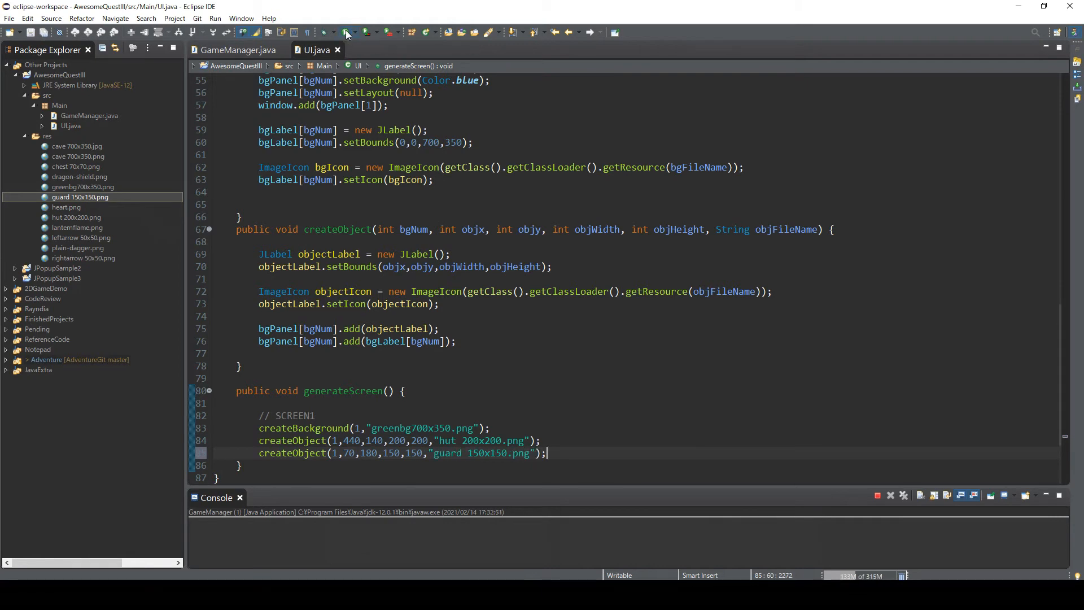
{"action": "mouse_move", "coordinate": [293, 17]}
{"action": "left_mouse_down"}
{"action": "mouse_move", "coordinate": [555, 113]}
{"action": "mouse_move", "coordinate": [822, 146]}
{"action": "left_mouse_up"}
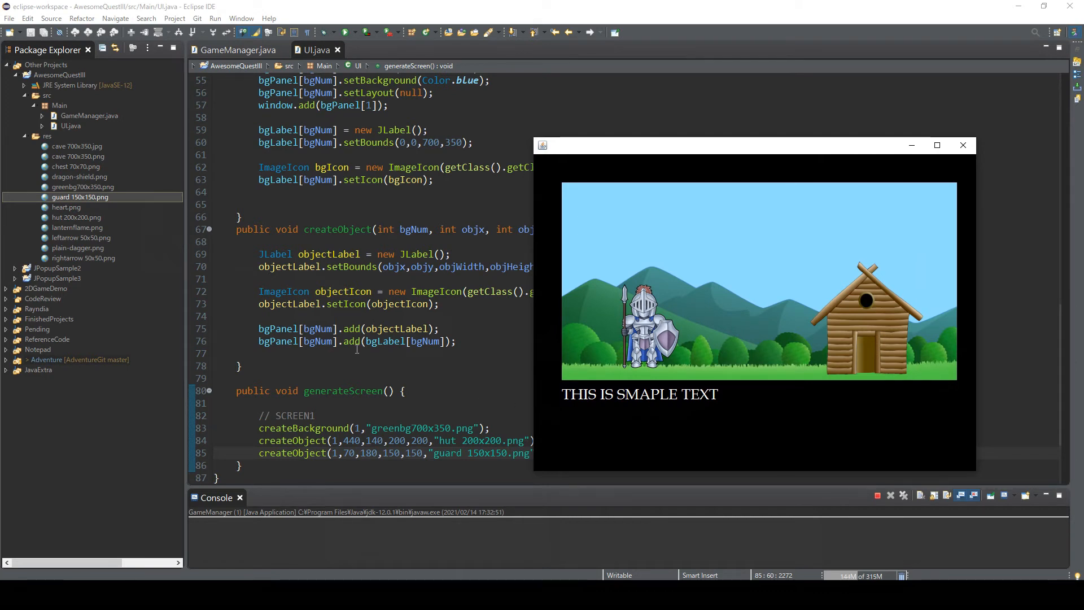
{"action": "left_click", "coordinate": [75, 166]}
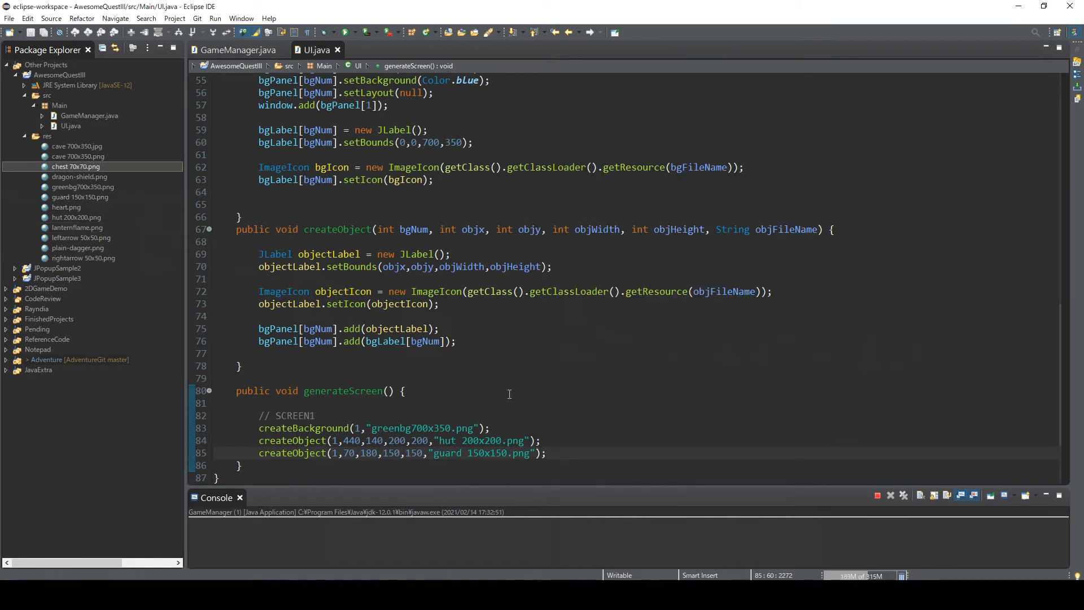
Duplicate the guard createObject line and rename its image to chest 70x70.png.
{"action": "left_click_drag", "start_coordinate": [548, 453], "coordinate": [258, 453]}
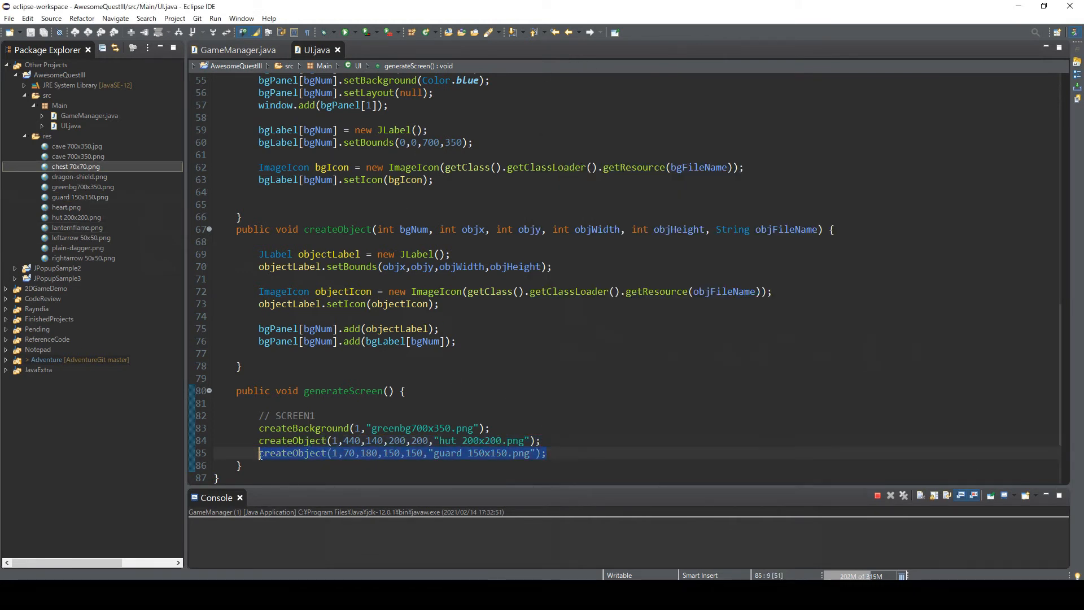
{"action": "left_click", "coordinate": [557, 454]}
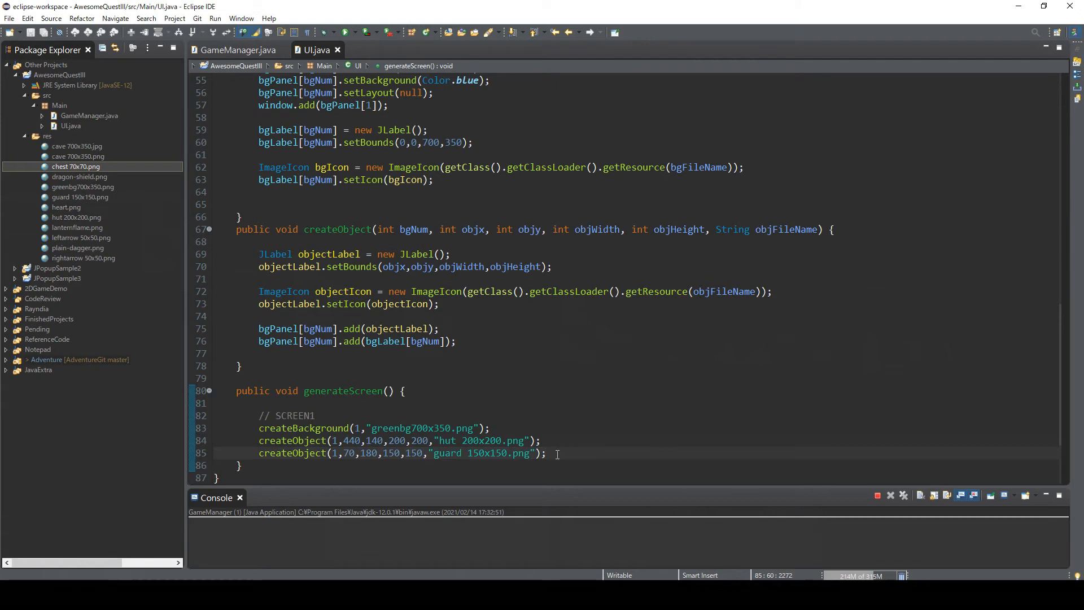
{"action": "key", "text": "ctrl+alt+Down"}
{"action": "scroll", "coordinate": [507, 413], "scroll_direction": "down", "scroll_amount": 5}
{"action": "double_click", "coordinate": [447, 341]}
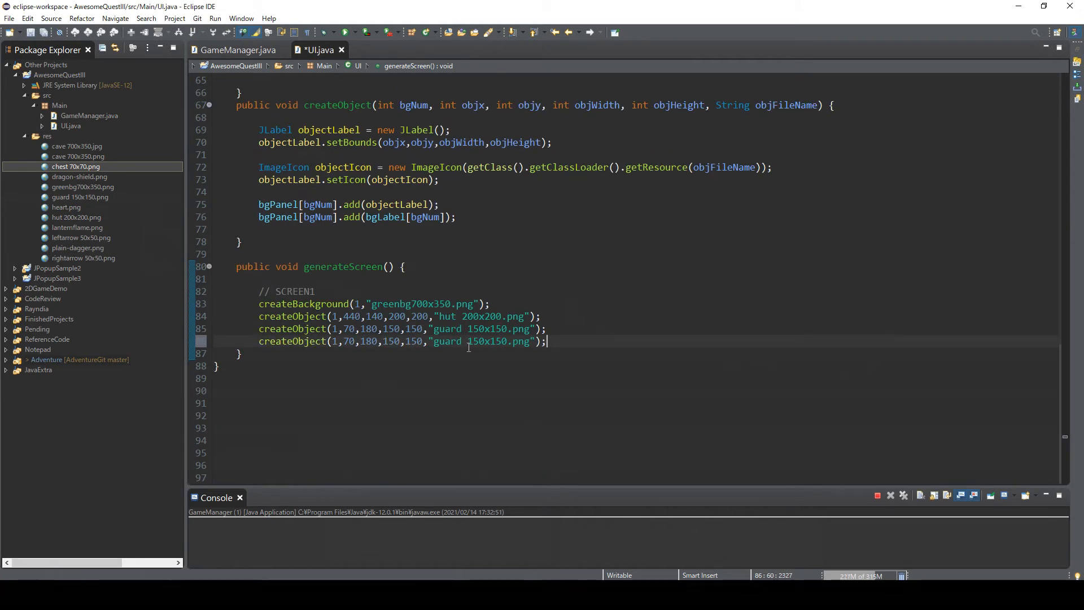
{"action": "type", "text": "chest"}
{"action": "key", "text": "Right"}
{"action": "key", "text": "Delete"}
{"action": "key", "text": "Delete"}
{"action": "key", "text": "Delete"}
{"action": "type", "text": "70"}
{"action": "key", "text": "Right"}
{"action": "key", "text": "Right"}
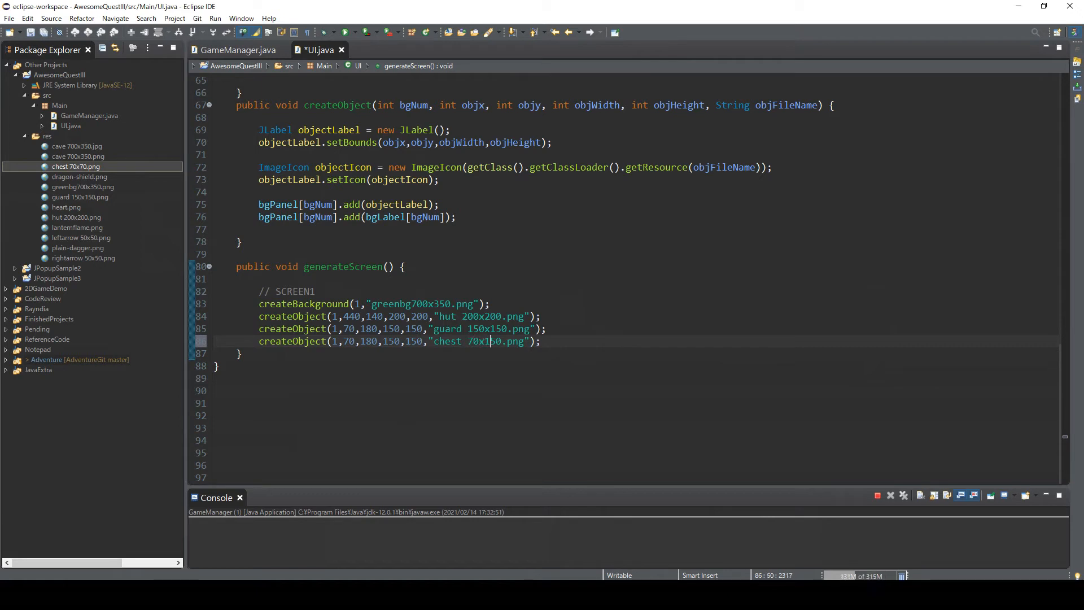
{"action": "key", "text": "Delete"}
{"action": "key", "text": "Delete"}
{"action": "type", "text": "70"}
{"action": "key", "text": "Delete"}
Give the chest call its own x position and a 70 by 70 size.
{"action": "left_click", "coordinate": [343, 341]}
{"action": "key", "text": "Delete"}
{"action": "key", "text": "Delete"}
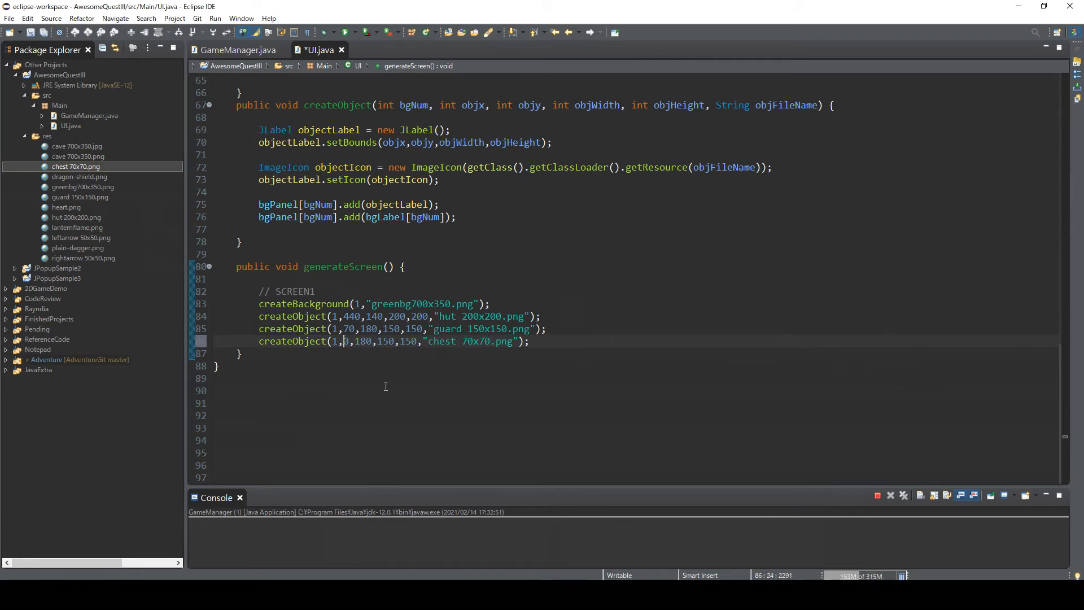
{"action": "type", "text": "35"}
{"action": "left_click", "coordinate": [392, 341]}
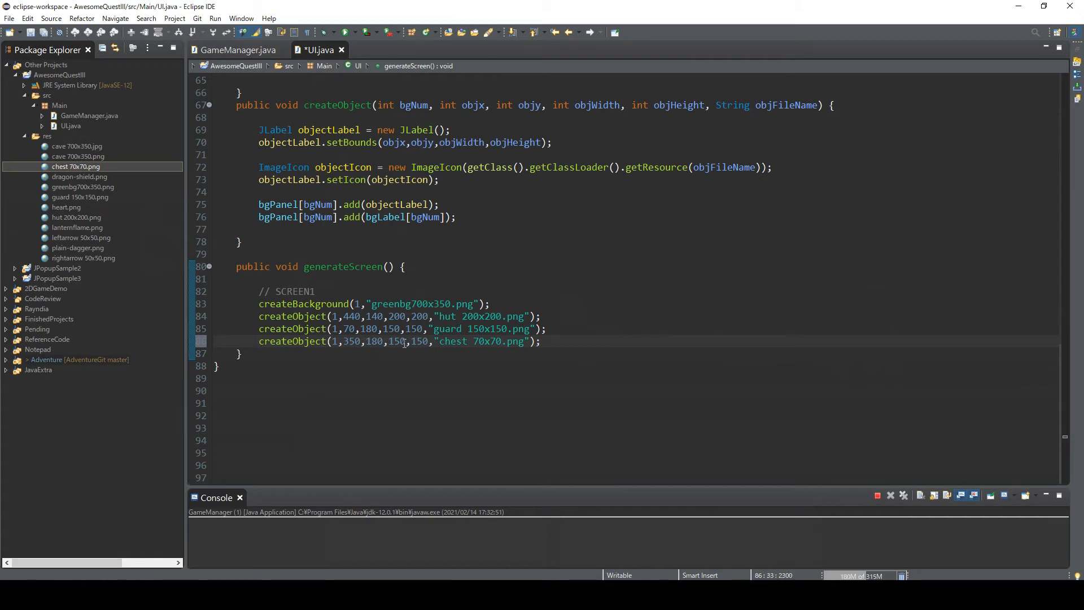
{"action": "left_click", "coordinate": [404, 341]}
{"action": "key", "text": "BackSpace"}
{"action": "key", "text": "BackSpace"}
{"action": "key", "text": "BackSpace"}
{"action": "type", "text": "70"}
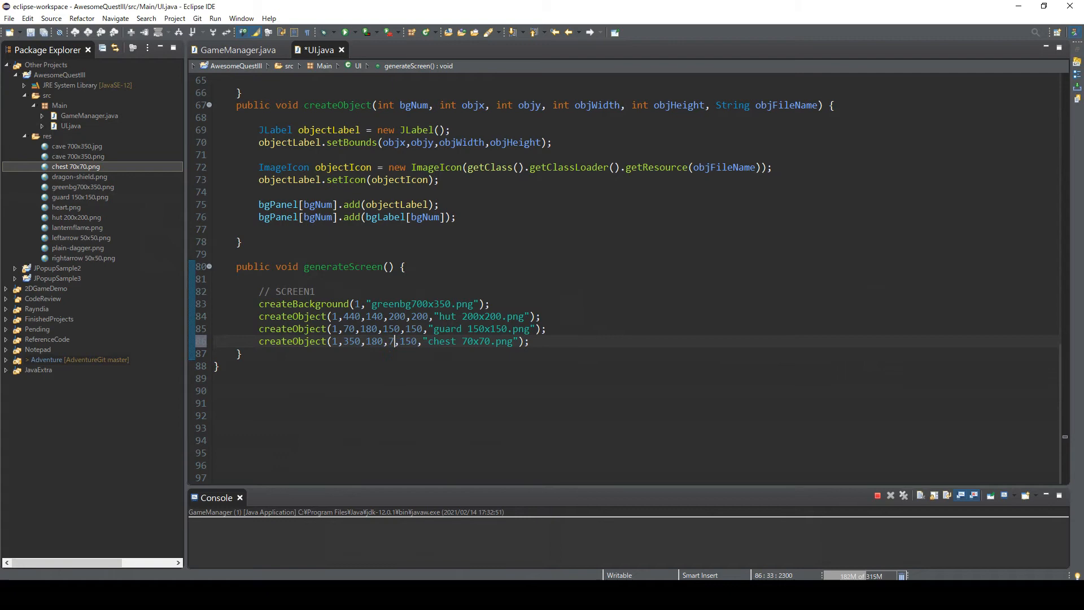
{"action": "double_click", "coordinate": [413, 341]}
{"action": "type", "text": "70"}
Run the game, move the chest to 310,280 onto the grass, and relaunch to check its spot.
{"action": "left_click", "coordinate": [346, 33]}
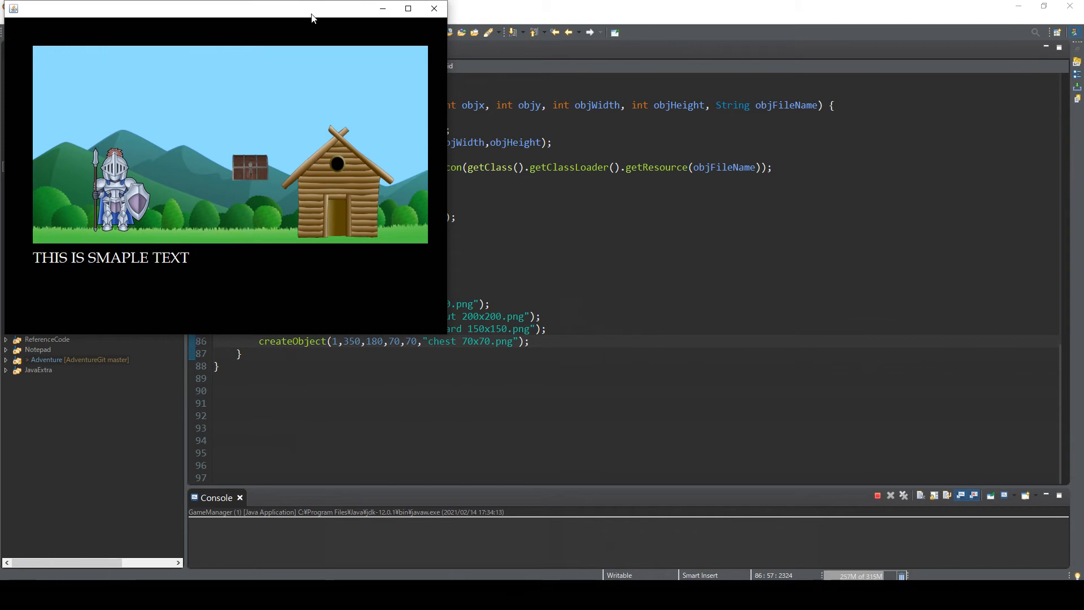
{"action": "left_click_drag", "start_coordinate": [312, 18], "coordinate": [896, 82]}
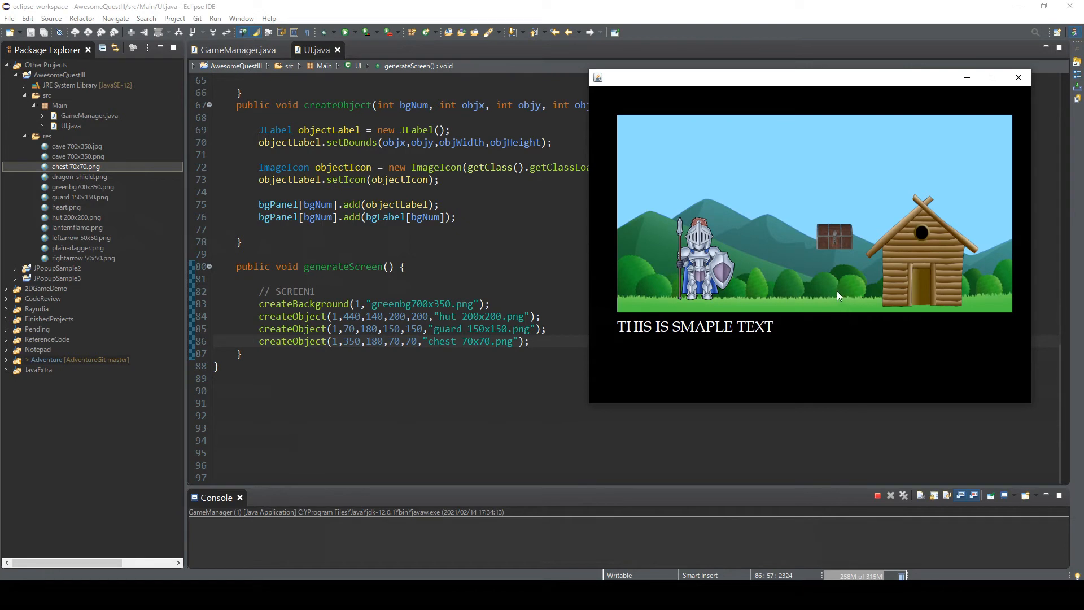
{"action": "key", "text": "alt+F4"}
{"action": "left_click", "coordinate": [350, 341]}
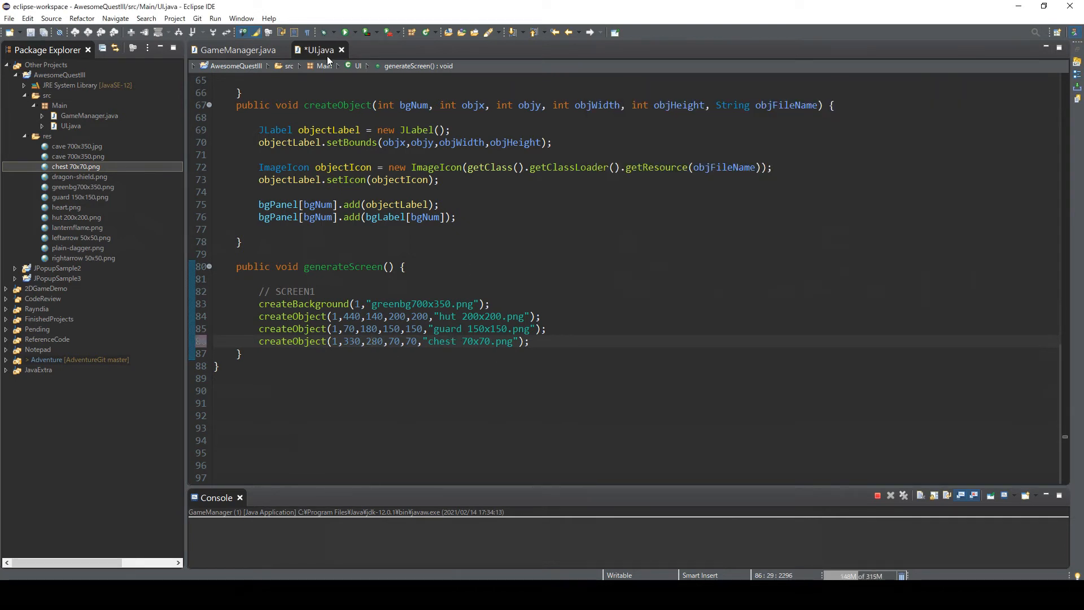
{"action": "type", "text": "2801"}
{"action": "left_click", "coordinate": [344, 31]}
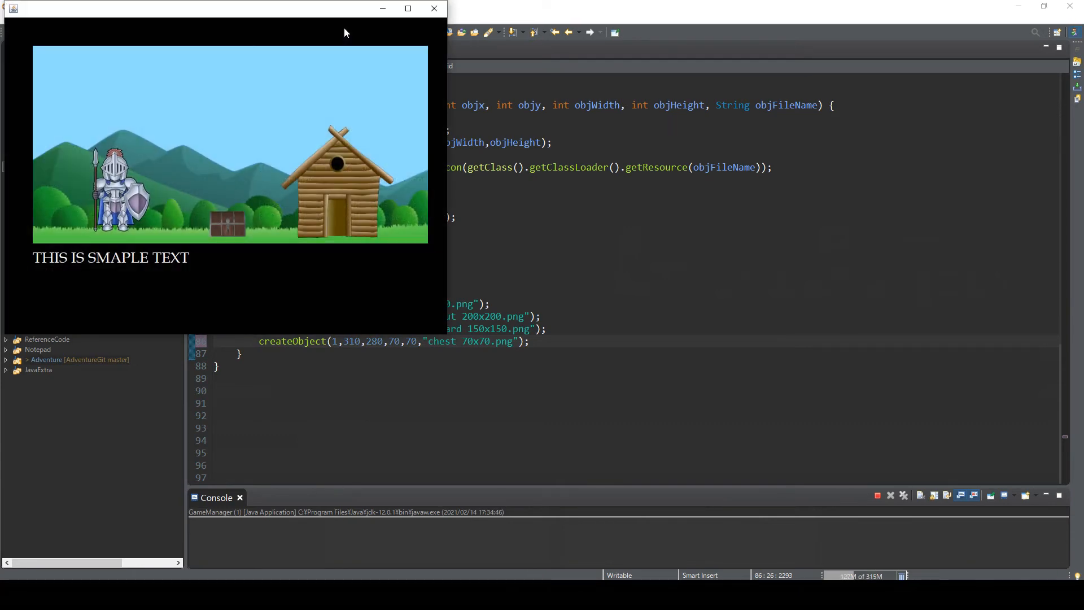
{"action": "left_click_drag", "start_coordinate": [308, 21], "coordinate": [597, 48]}
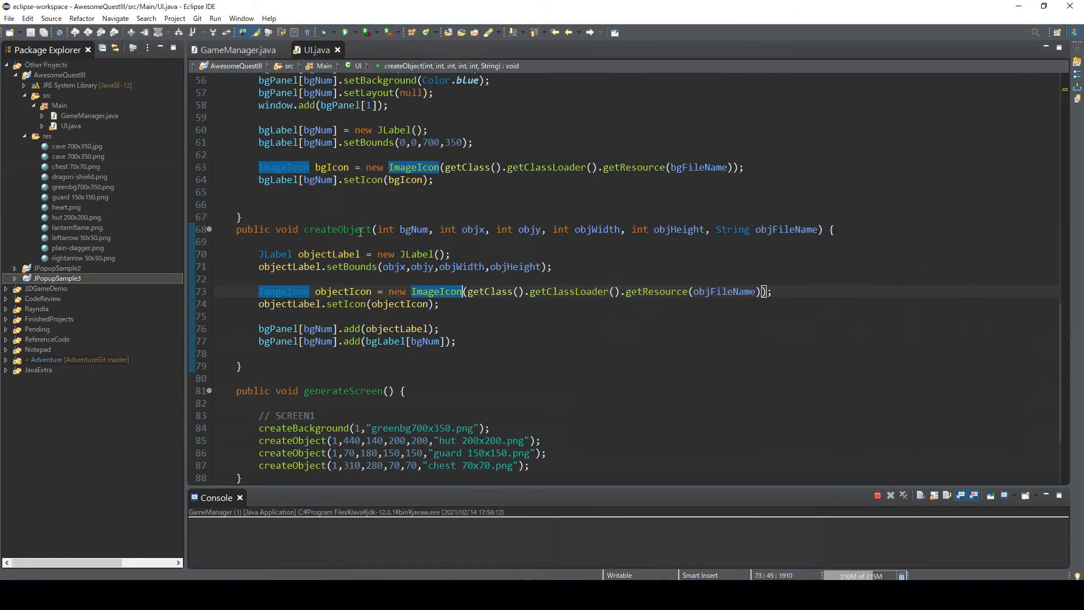
Declare JPopupMenu popMenu and JMenuItem menuItem[] = new JMenuItem[4] // Use [1],[2],[3] in createObject.
{"action": "left_click", "coordinate": [336, 243]}
{"action": "key", "text": "Return"}
{"action": "key", "text": "Return"}
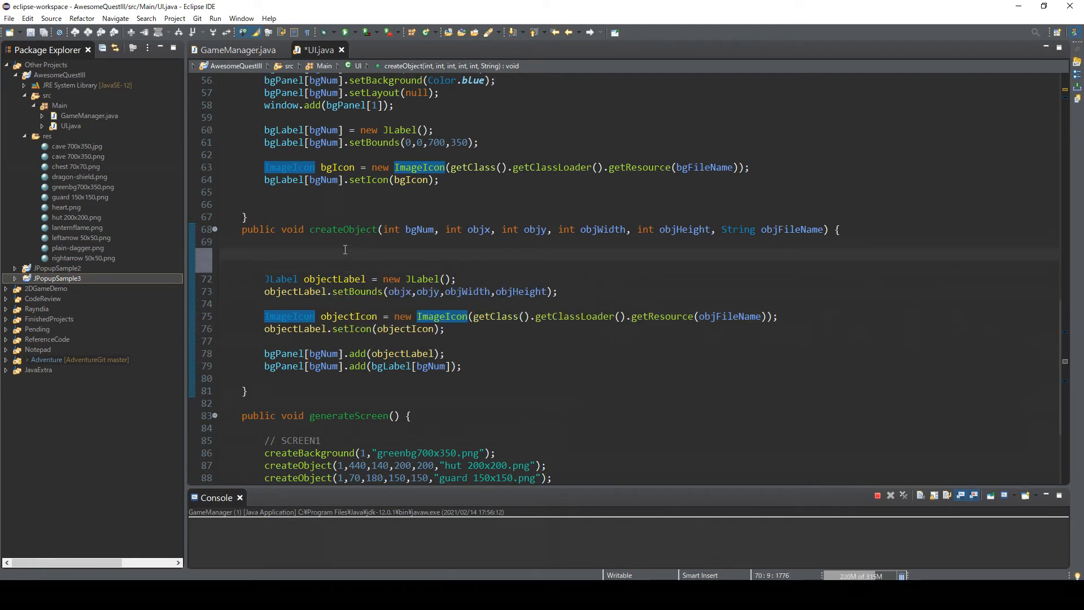
{"action": "type", "text": "JPop"}
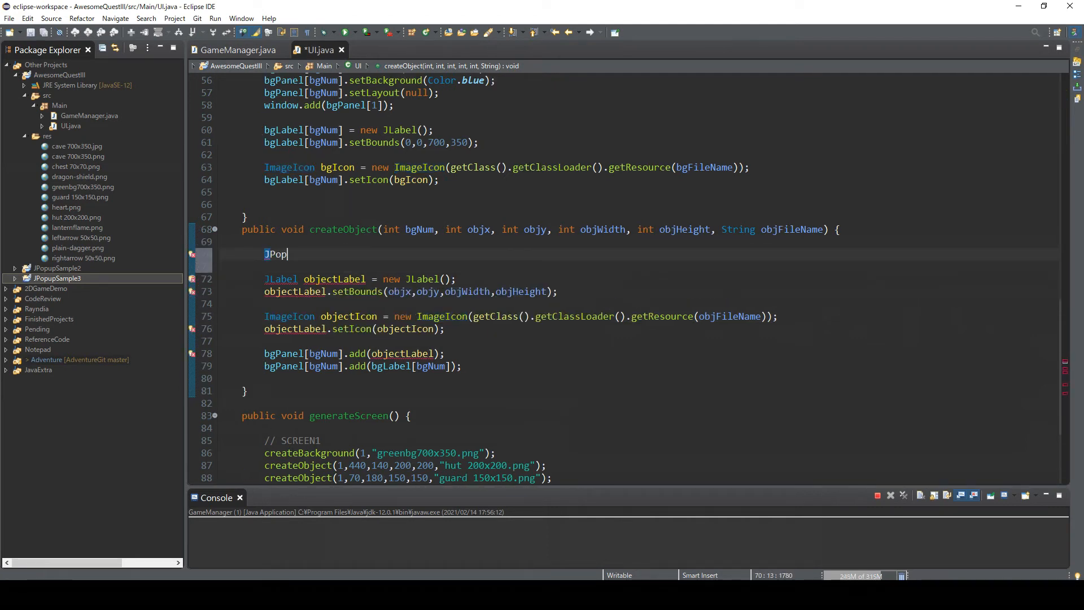
{"action": "type", "text": "upMenu "}
{"action": "type", "text": "popMen"}
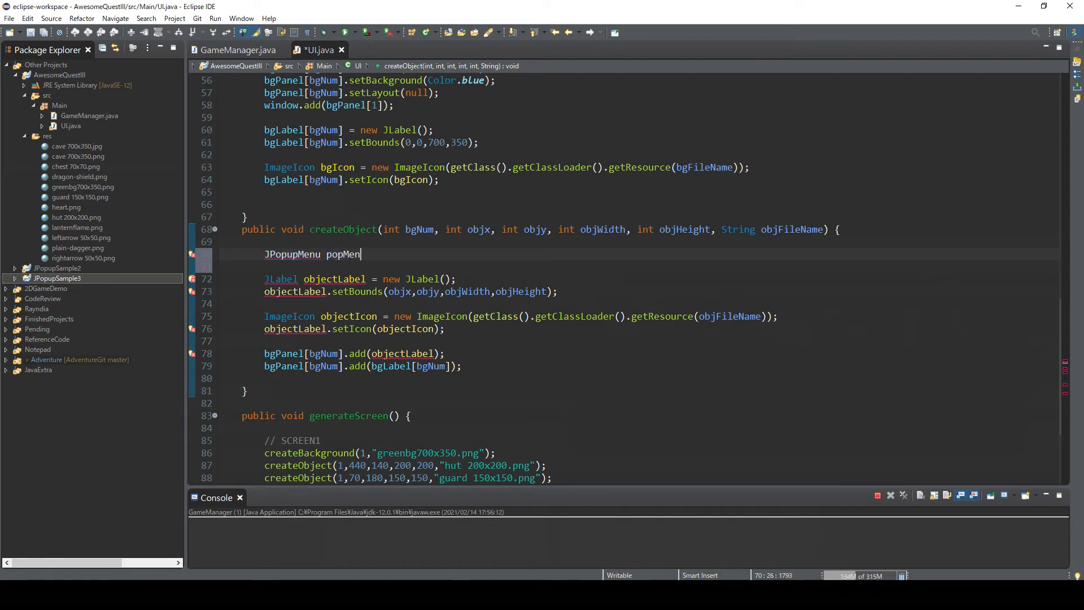
{"action": "type", "text": "u = new "}
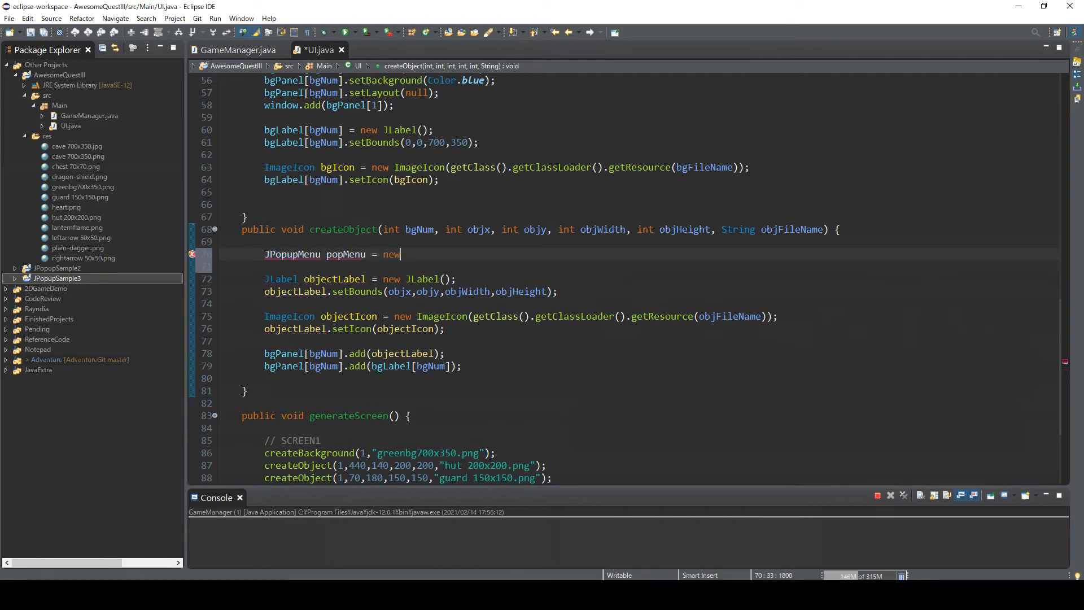
{"action": "type", "text": "JPopup"}
{"action": "type", "text": "Menu()"}
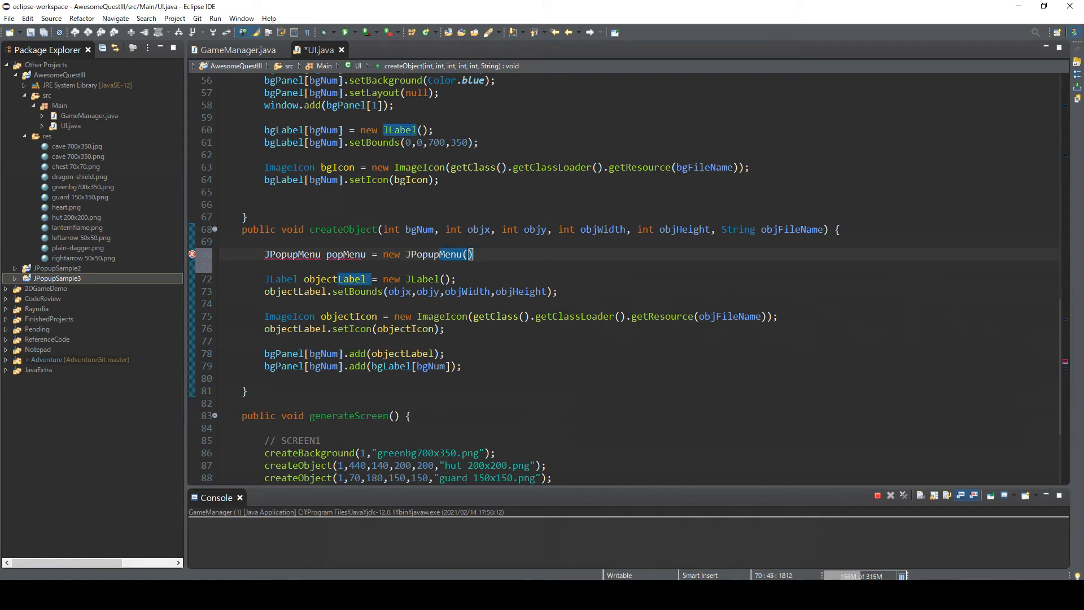
{"action": "type", "text": ";"}
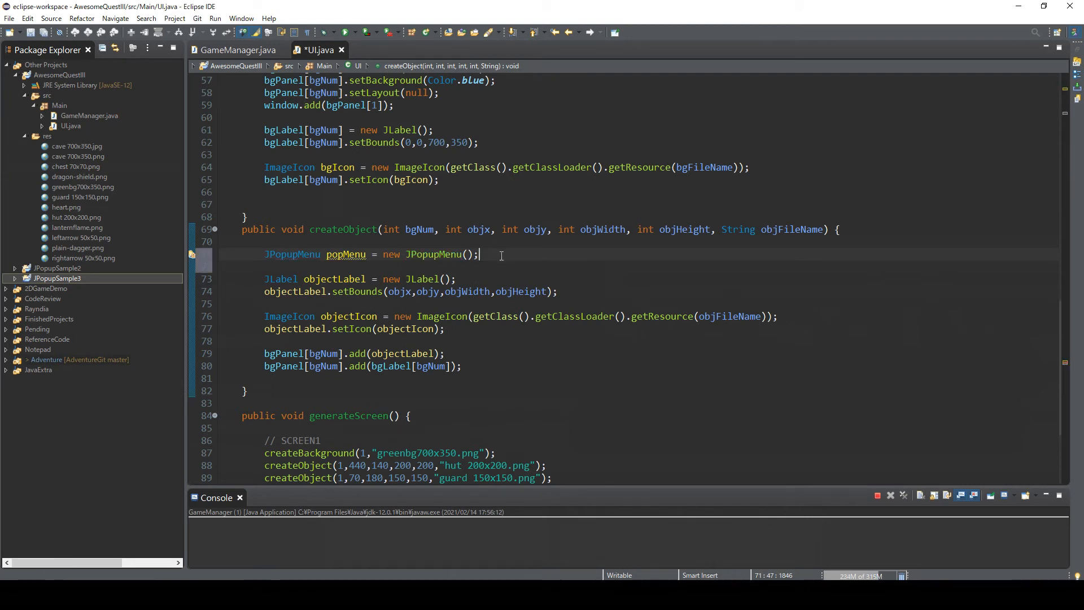
{"action": "key", "text": "Return"}
{"action": "key", "text": "Return"}
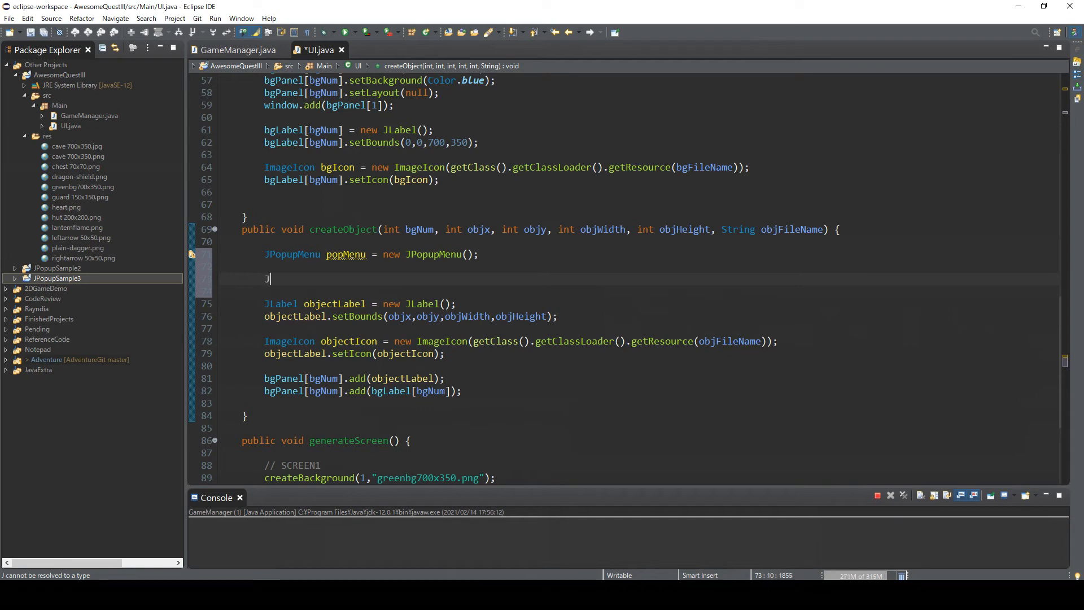
{"action": "type", "text": "JmenuItem me"}
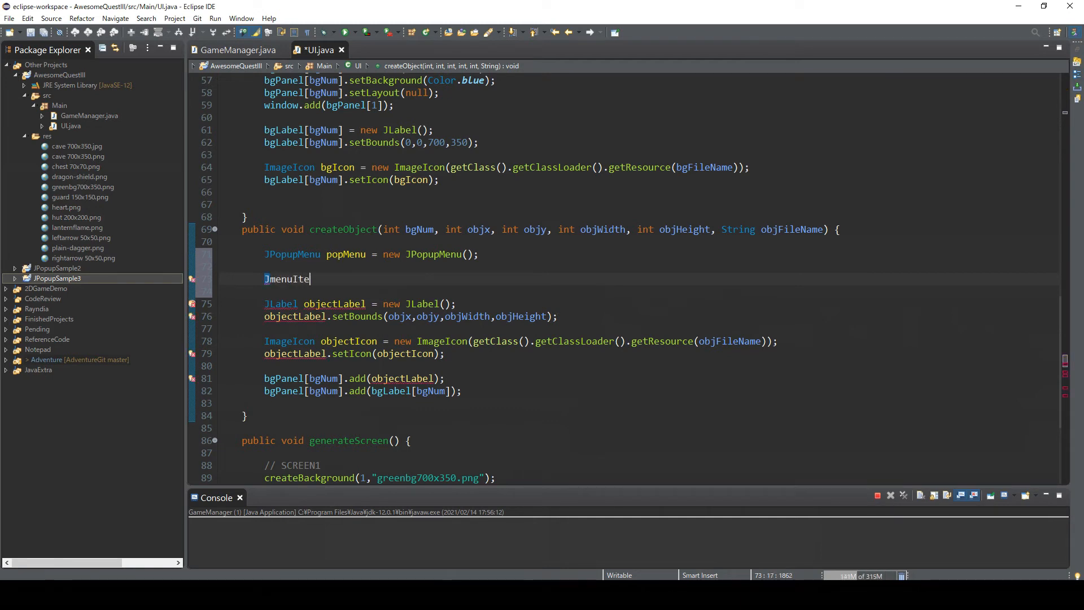
{"action": "type", "text": "nuItem"}
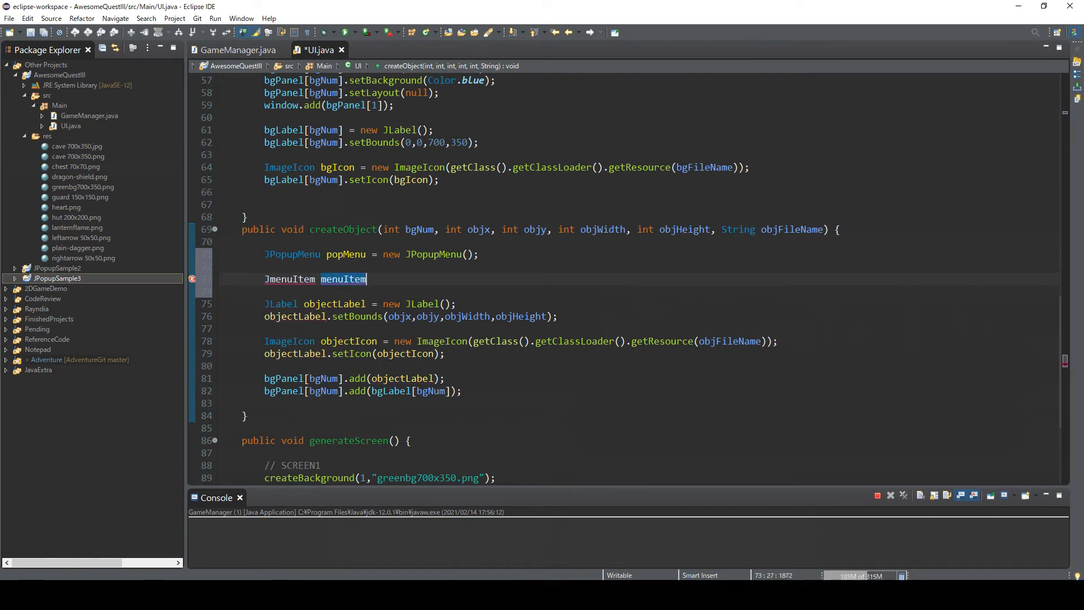
{"action": "type", "text": "[] = "}
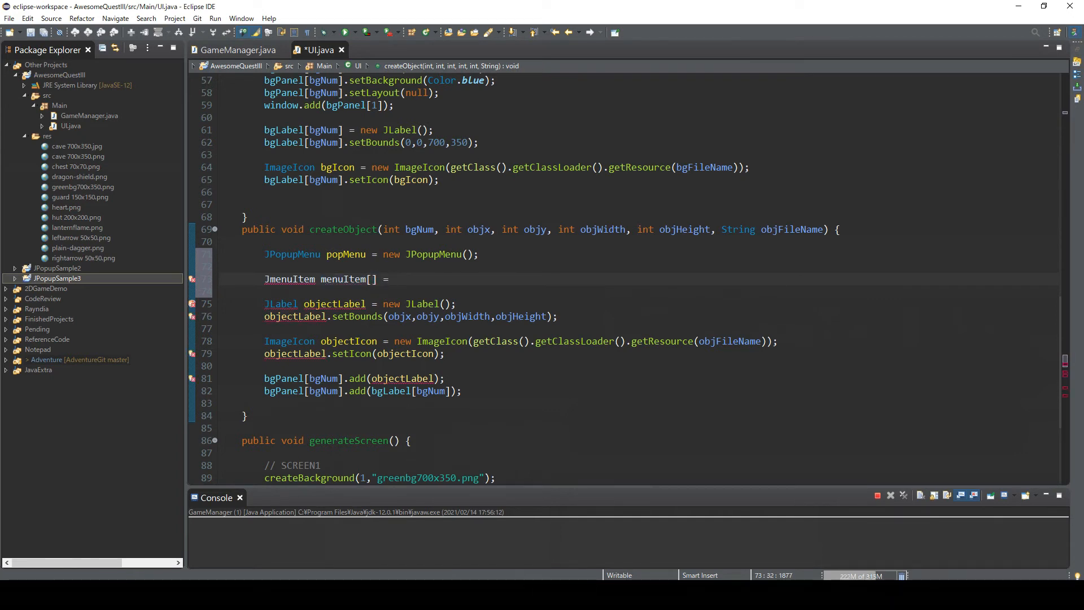
{"action": "type", "text": "new J"}
{"action": "type", "text": "Menu"}
{"action": "type", "text": "Item["}
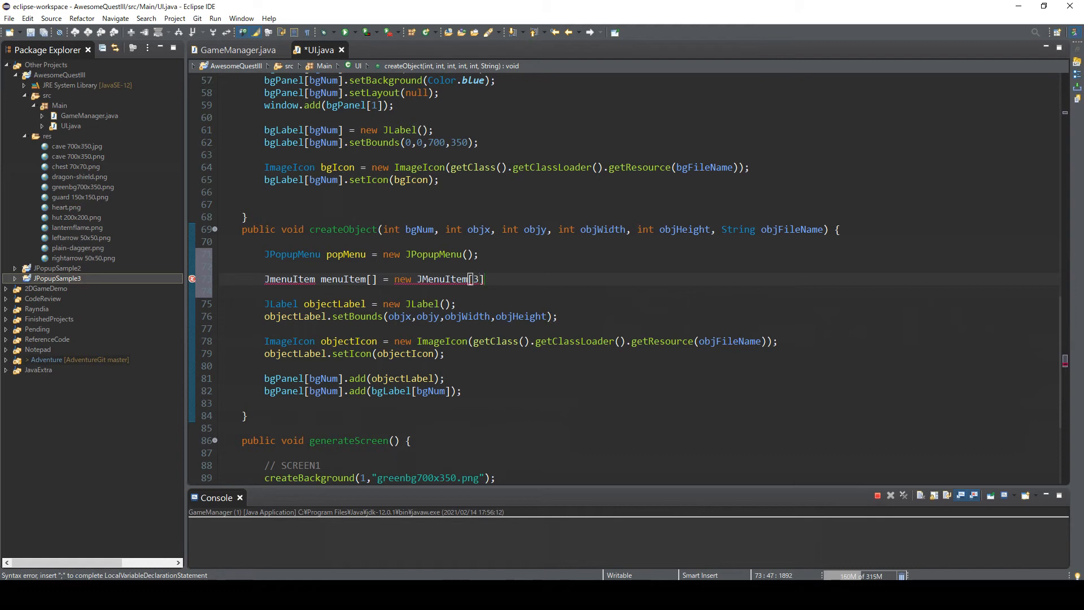
{"action": "type", "text": "4"}
{"action": "type", "text": "];"}
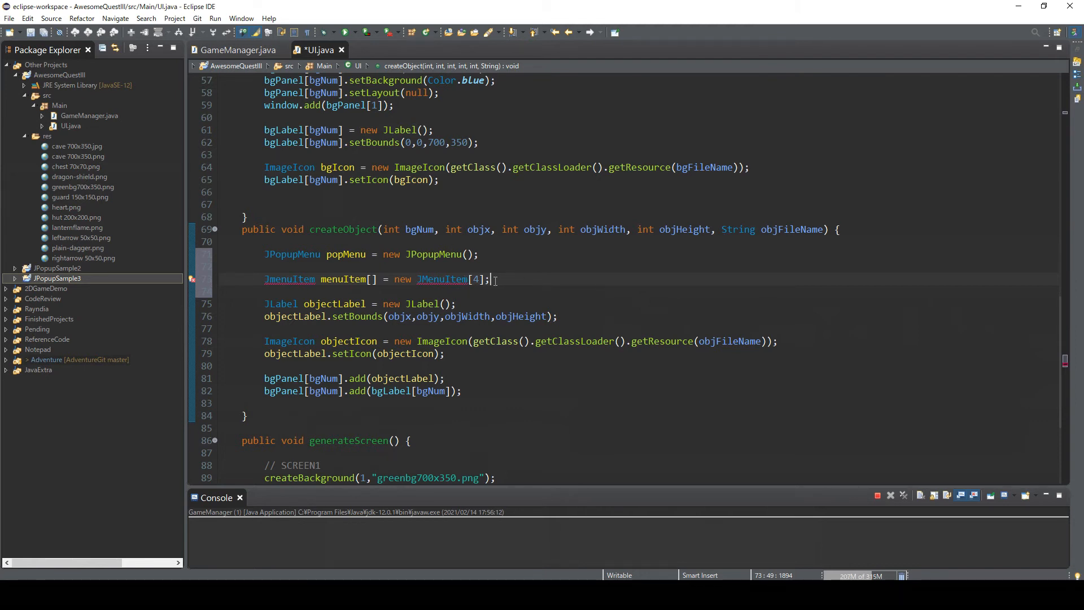
{"action": "type", "text": "// Us"}
{"action": "type", "text": "e [1]"}
{"action": "type", "text": ",[2],["}
{"action": "type", "text": "3"}
{"action": "type", "text": "]"}
{"action": "key", "text": "Return"}
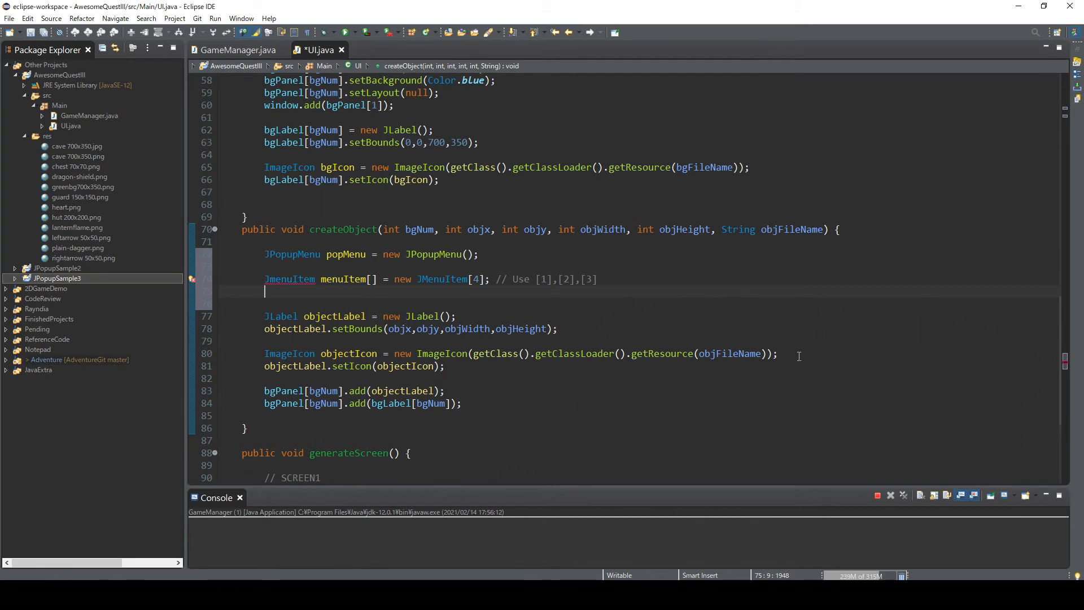
{"action": "mouse_move", "coordinate": [288, 279]}
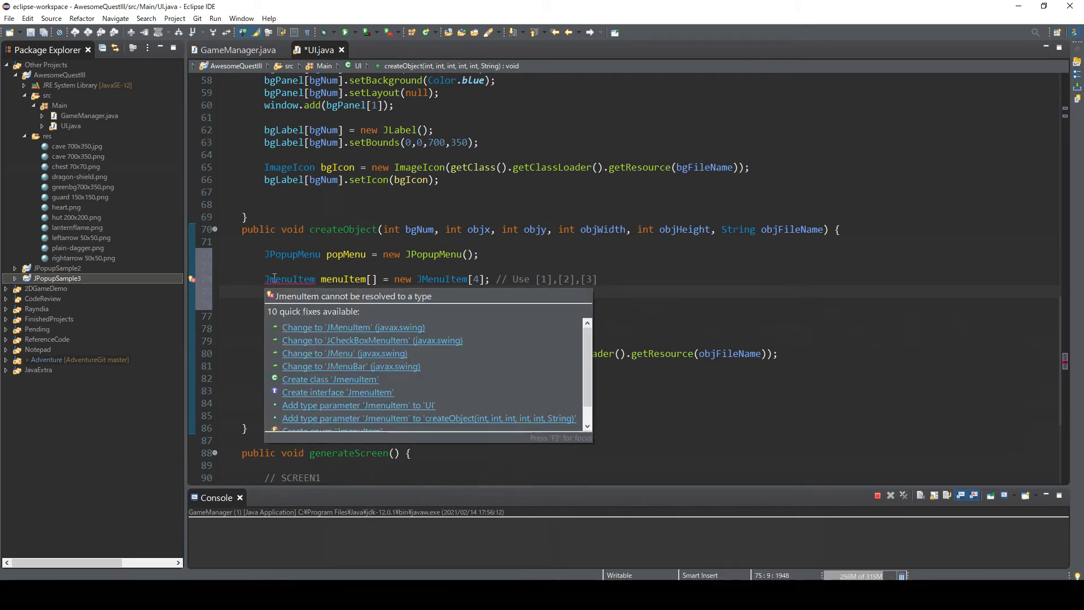
Fix the array type from JmenuItem to JMenuItem so the declaration resolves.
{"action": "left_click", "coordinate": [275, 279]}
{"action": "key", "text": "Delete"}
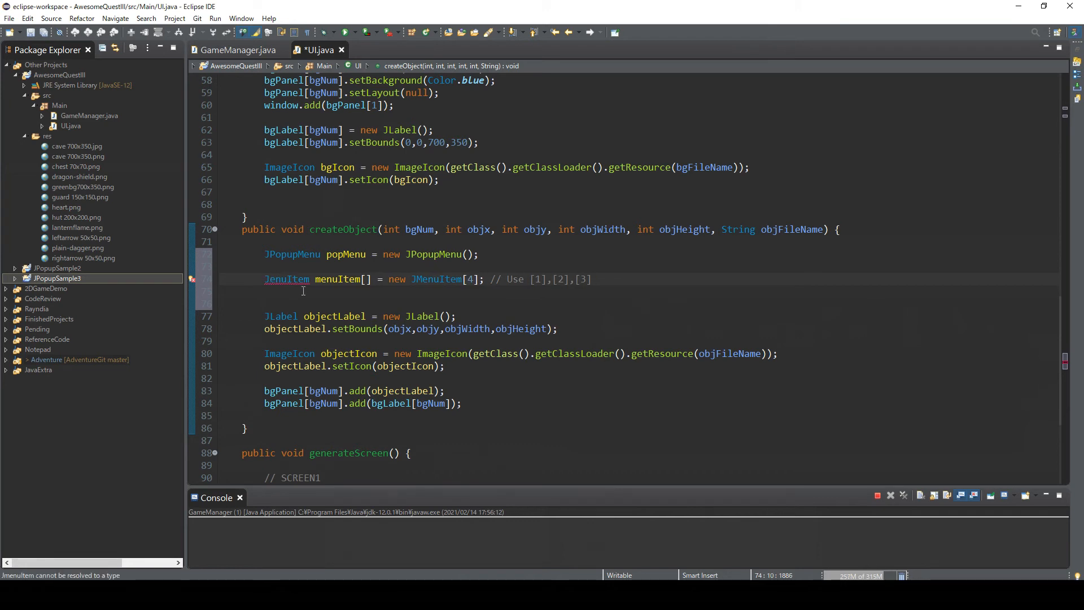
{"action": "type", "text": "M"}
{"action": "left_click", "coordinate": [310, 292]}
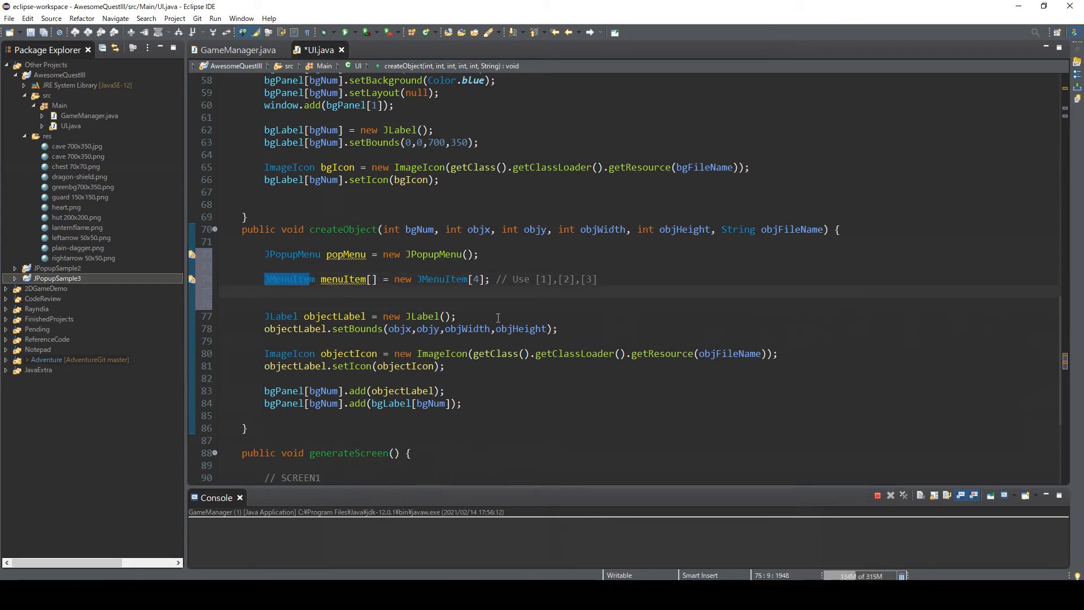
{"action": "type", "text": "menuIte"}
{"action": "type", "text": "m[1]"}
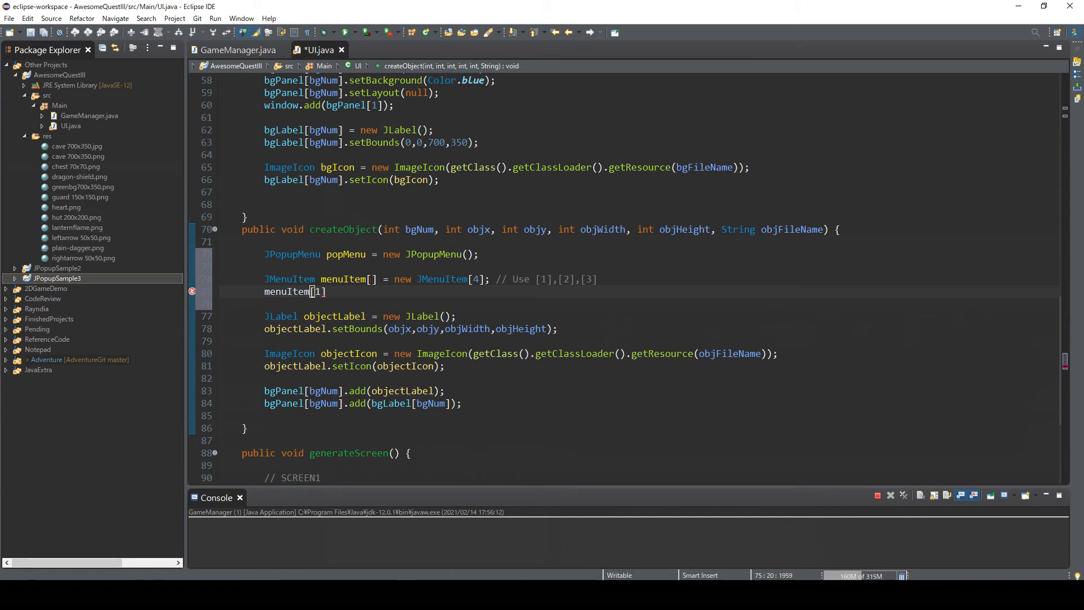
{"action": "type", "text": " = new JMenu"}
{"action": "type", "text": "Item()"}
{"action": "type", "text": ")"}
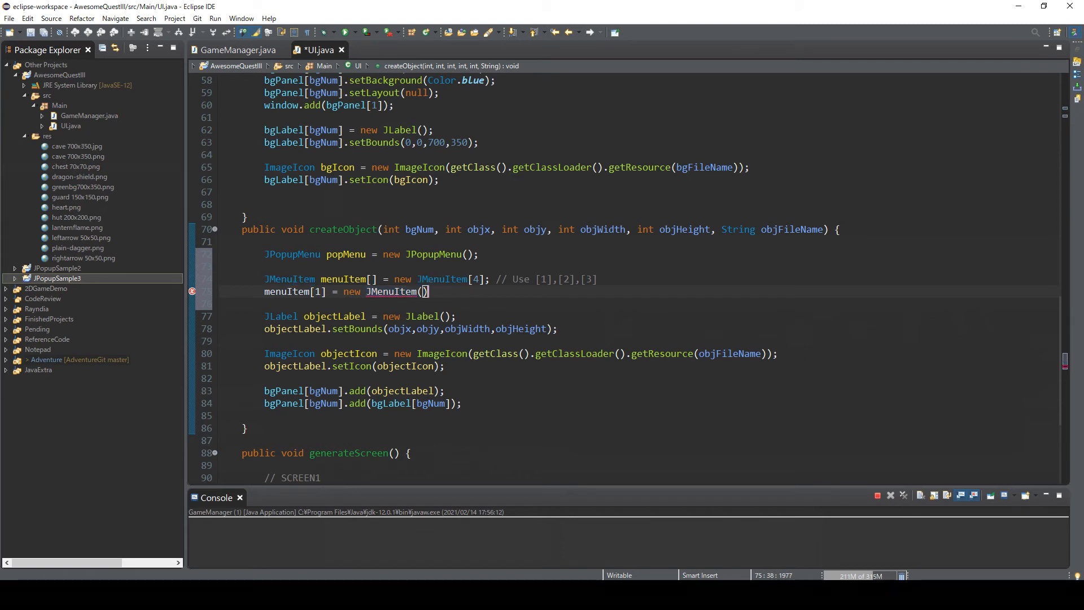
{"action": "type", "text": ";"}
Assign menuItem[1] = new JMenuItem(); with the label argument left empty for now.
{"action": "key", "text": "Left"}
{"action": "key", "text": "Left"}
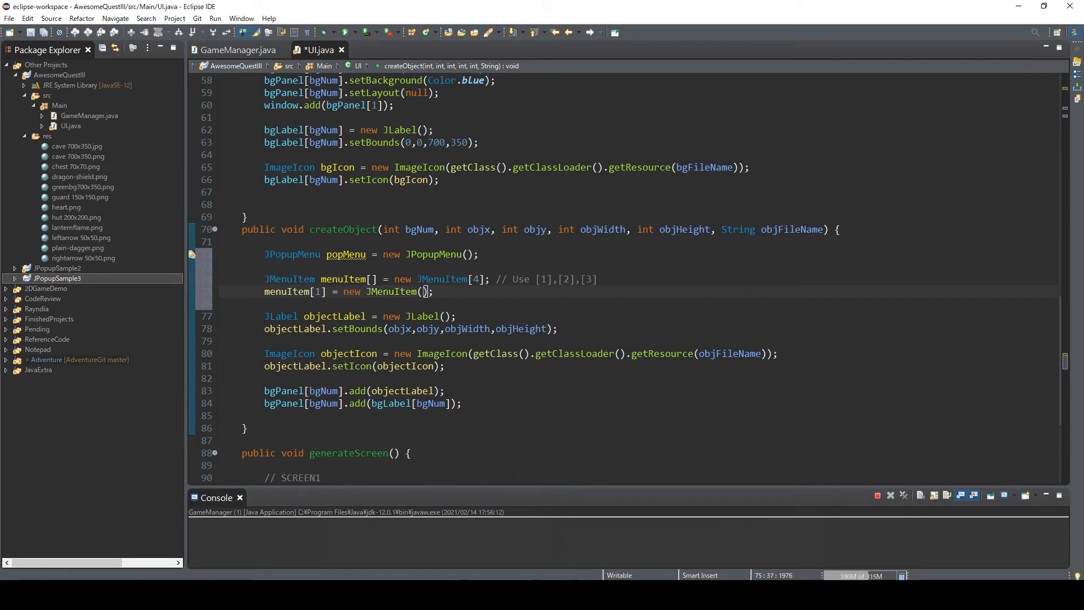
{"action": "type", "text": "\""}
{"action": "key", "text": "BackSpace"}
Append String choice1Name, choice2Name, choice3Name parameters after objFileName on a wrapped line.
{"action": "left_click", "coordinate": [825, 230]}
{"action": "type", "text": ", St"}
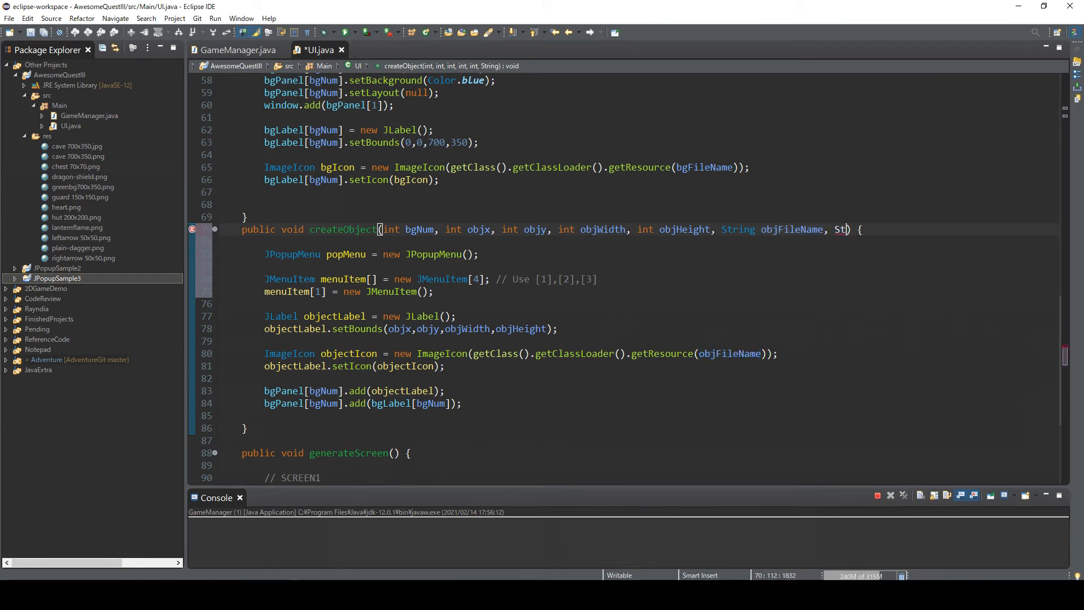
{"action": "key", "text": "Left"}
{"action": "key", "text": "Return"}
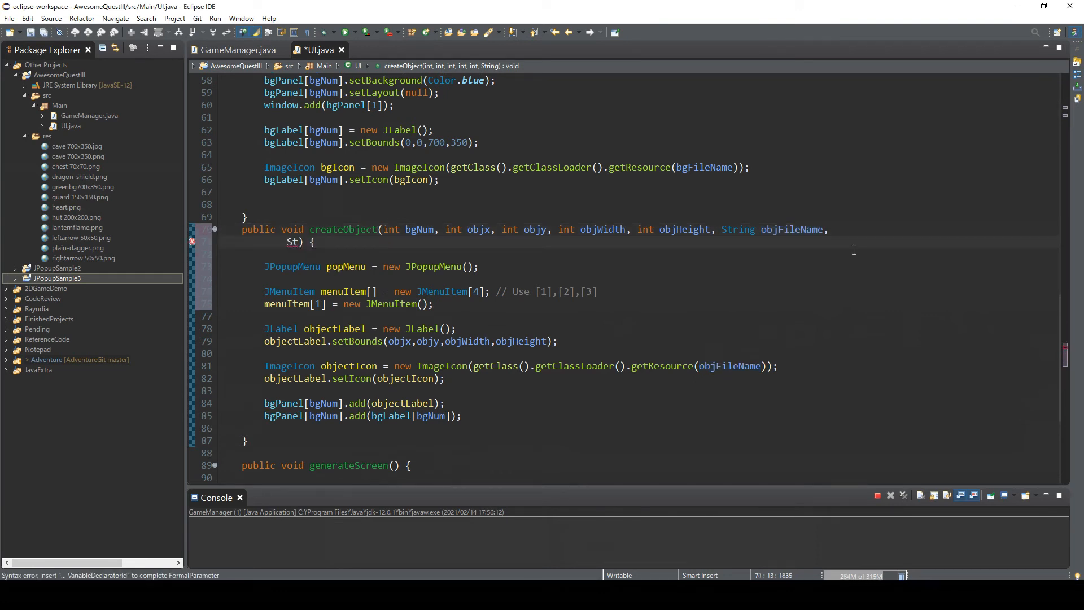
{"action": "type", "text": "ring "}
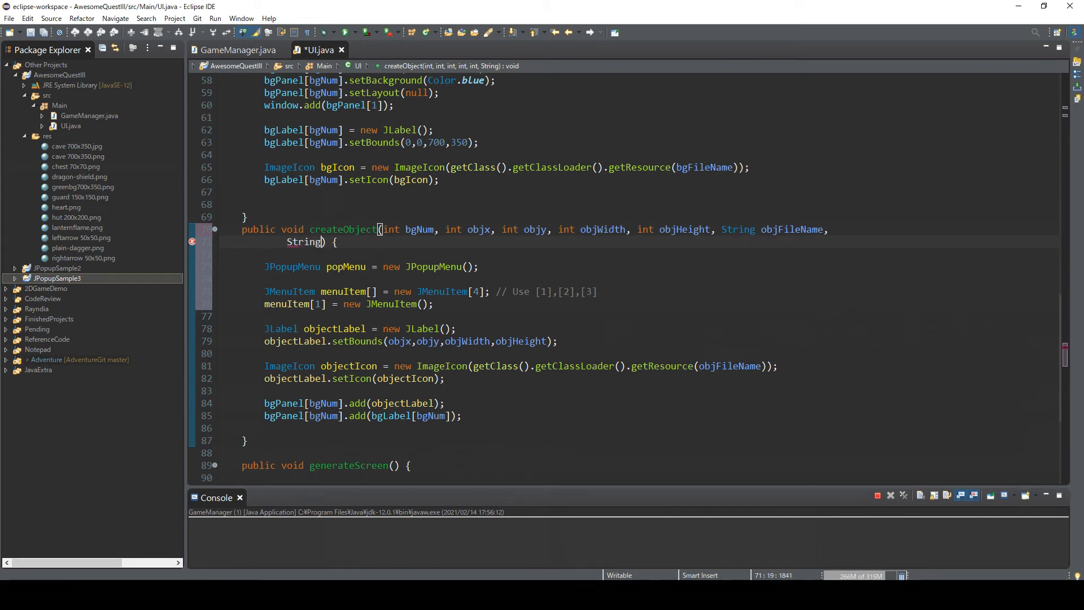
{"action": "type", "text": "choice1N"}
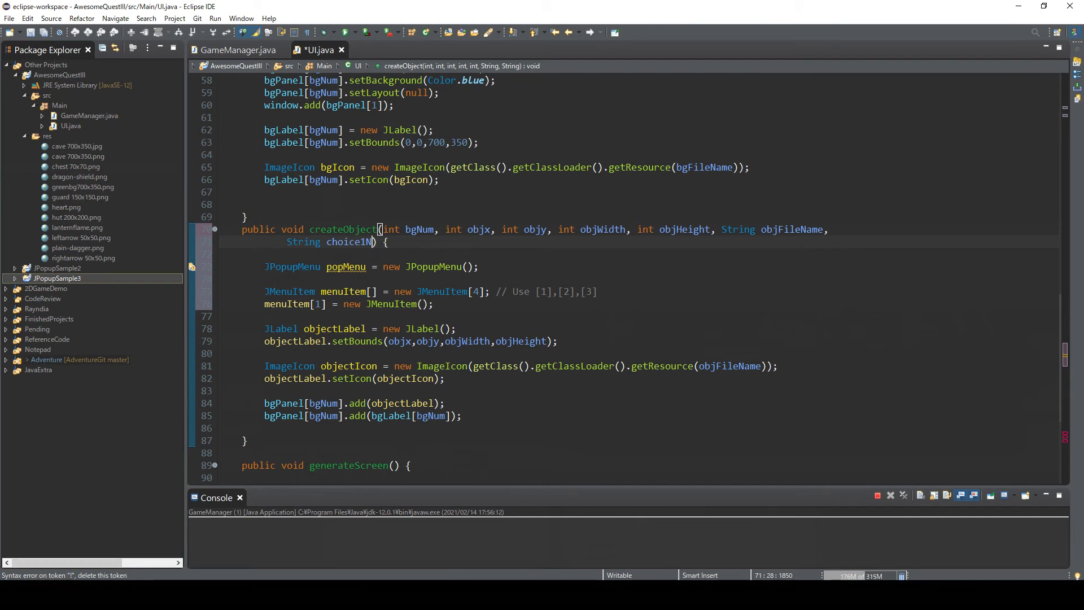
{"action": "type", "text": "ame, Stri"}
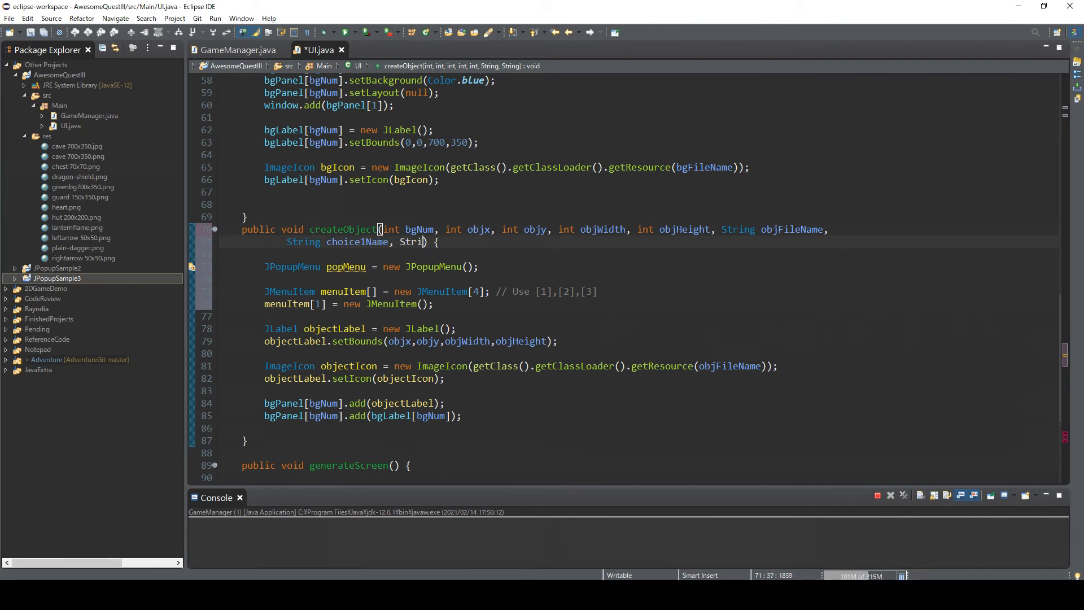
{"action": "type", "text": "ng choice2"}
{"action": "type", "text": "Name, St"}
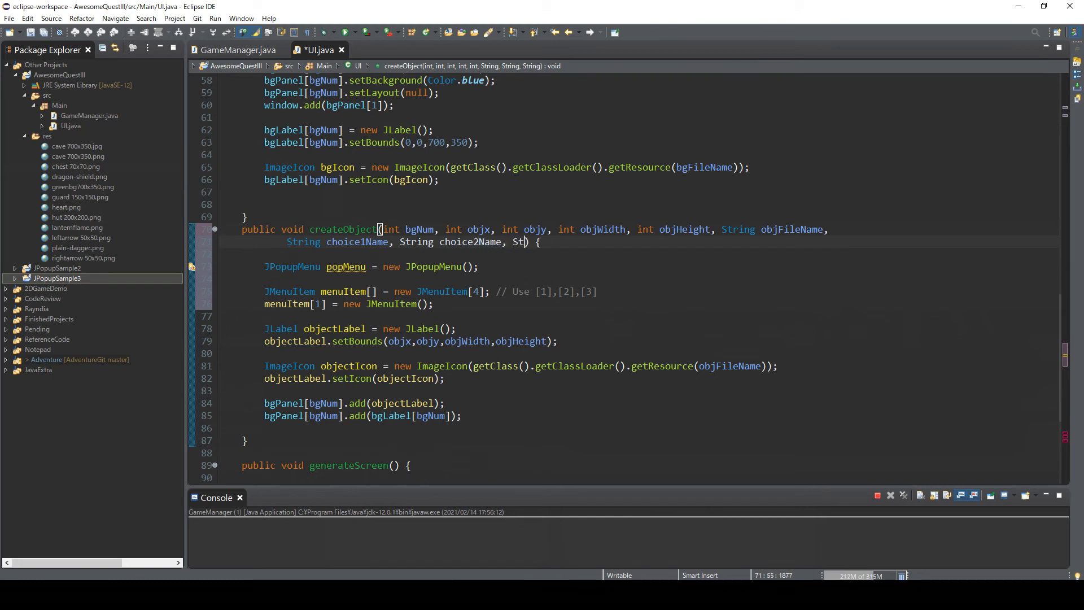
{"action": "type", "text": "ring choice"}
{"action": "type", "text": "3Name"}
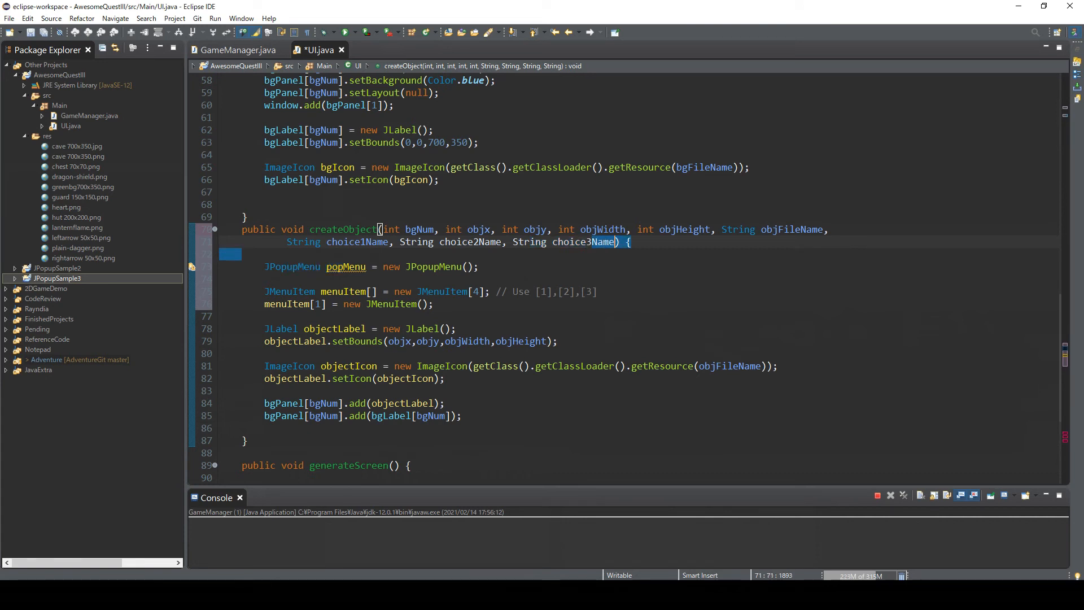
{"action": "left_click", "coordinate": [630, 286]}
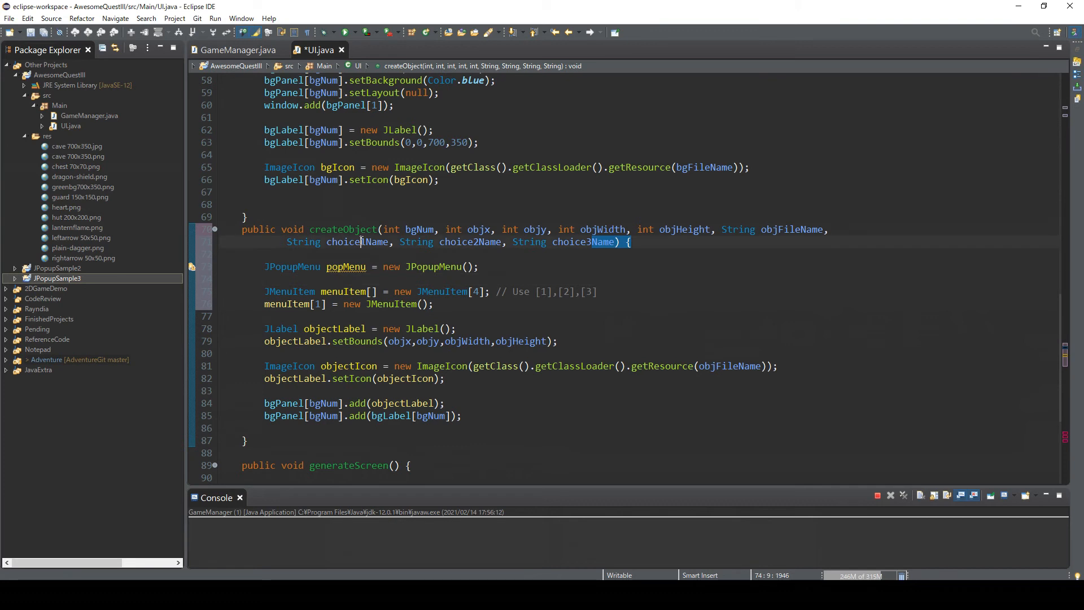
{"action": "double_click", "coordinate": [363, 242]}
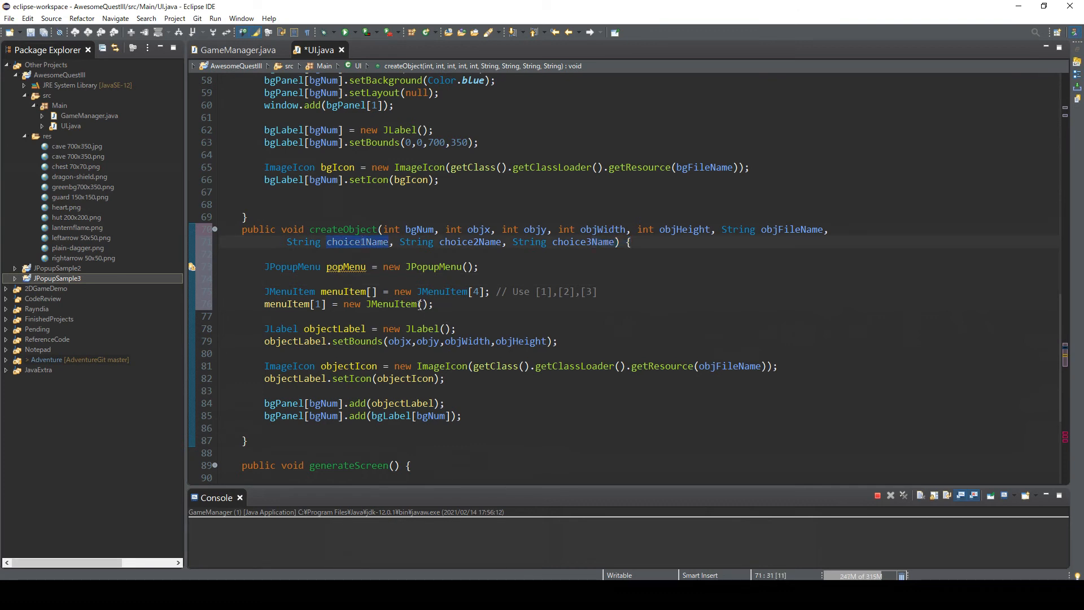
Paste choice1Name as menuItem[1]'s label and start a new line below it.
{"action": "left_click", "coordinate": [428, 304]}
{"action": "key", "text": "ctrl+v"}
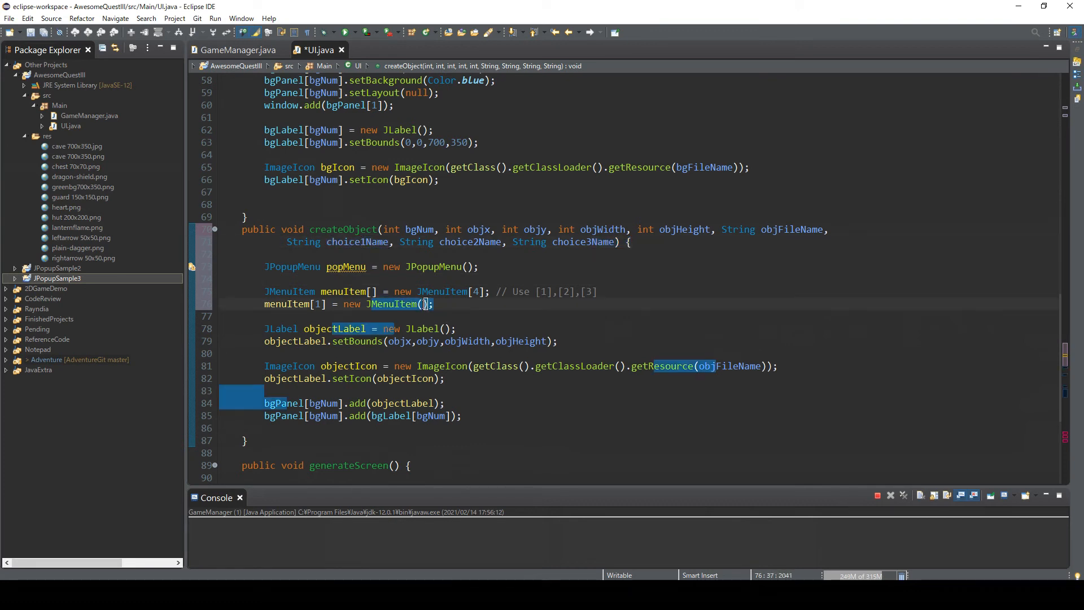
{"action": "type", "text": "choice1Name"}
{"action": "left_click", "coordinate": [515, 306]}
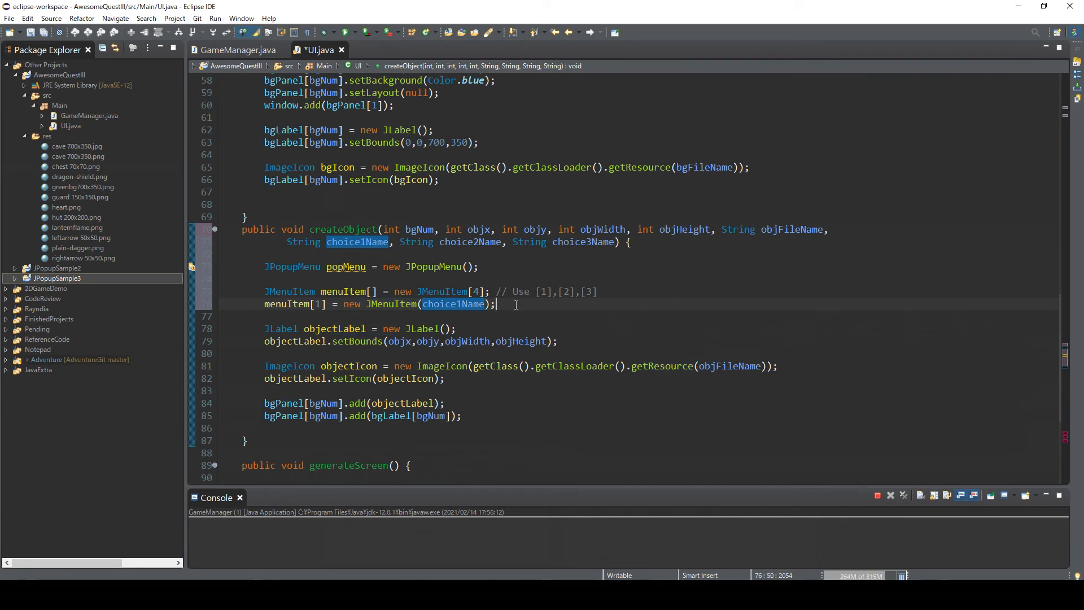
{"action": "key", "text": "Return"}
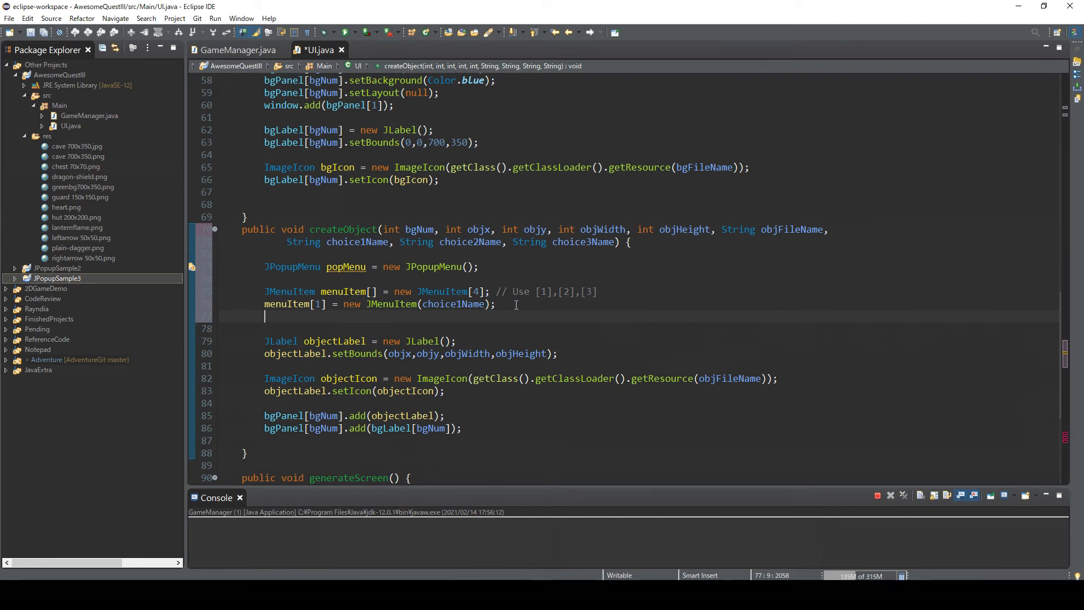
{"action": "type", "text": "popM"}
{"action": "type", "text": "enu.ad"}
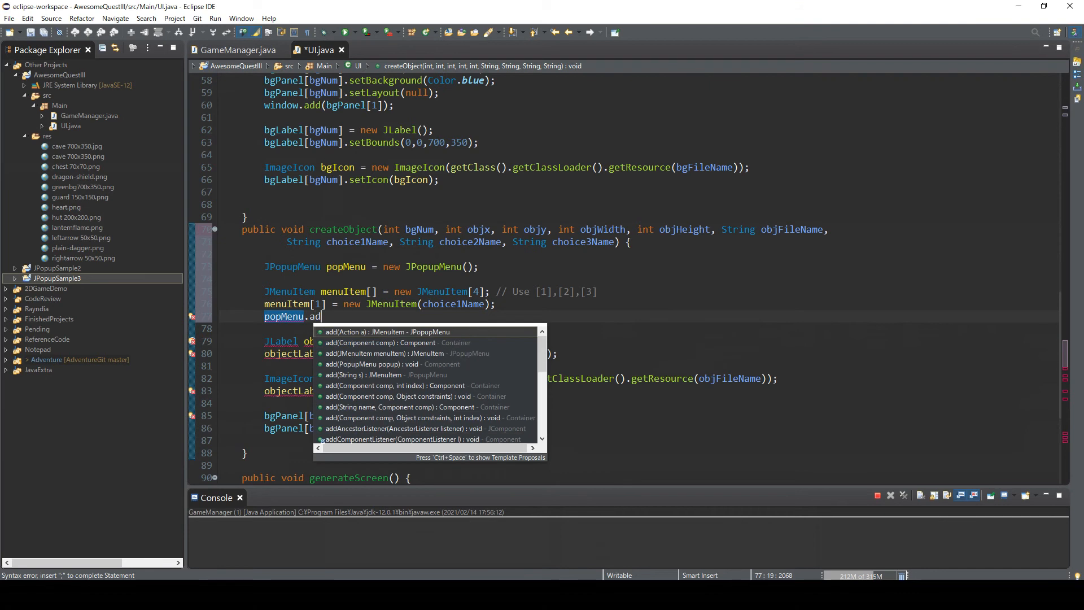
{"action": "type", "text": "d(menu"}
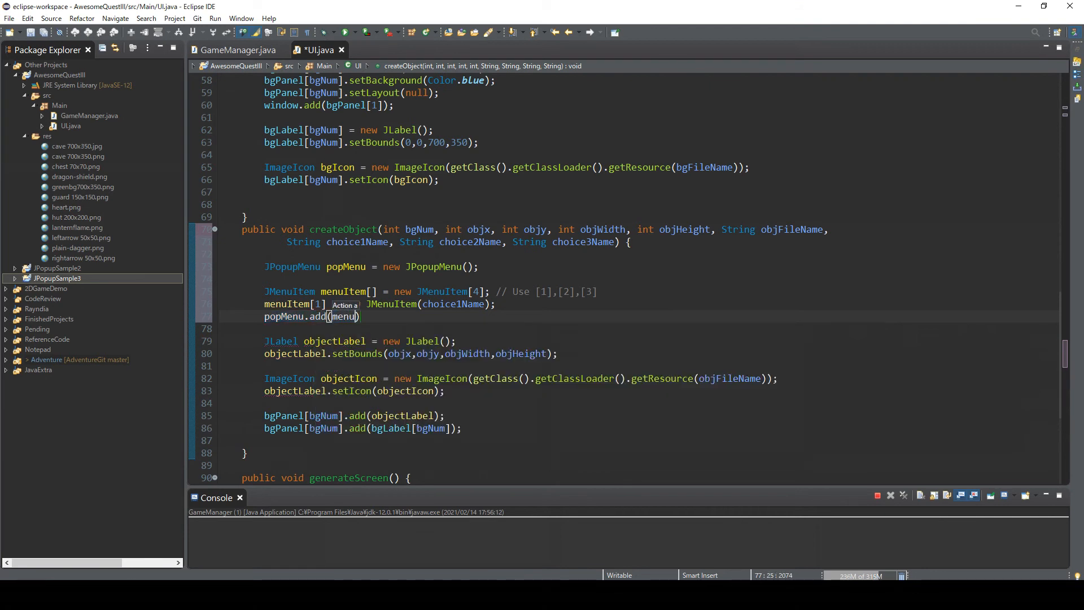
{"action": "type", "text": "Item["}
{"action": "type", "text": "1]"}
Duplicate the menuItem creation and popMenu.add block twice below the first one.
{"action": "key", "text": "End"}
{"action": "type", "text": ";"}
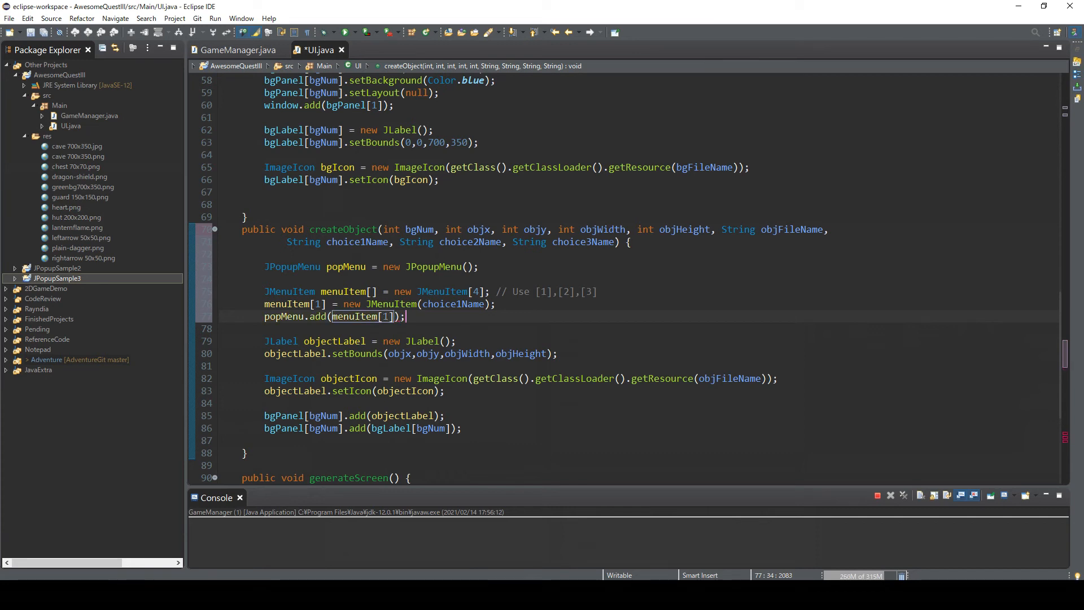
{"action": "mouse_move", "coordinate": [414, 317]}
{"action": "left_mouse_down"}
{"action": "mouse_move", "coordinate": [220, 315]}
{"action": "mouse_move", "coordinate": [222, 305]}
{"action": "left_mouse_up"}
{"action": "key", "text": "ctrl+c"}
{"action": "left_click", "coordinate": [415, 317]}
{"action": "key", "text": "Return"}
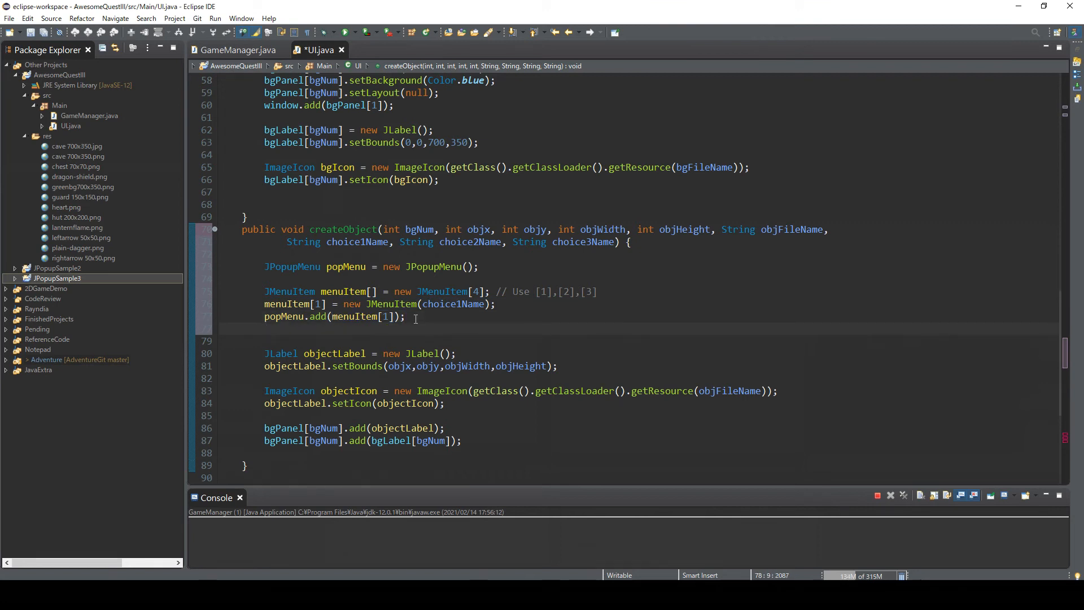
{"action": "key", "text": "Return"}
{"action": "key", "text": "ctrl+v"}
{"action": "key", "text": "Return"}
{"action": "key", "text": "Return"}
{"action": "key", "text": "ctrl+v"}
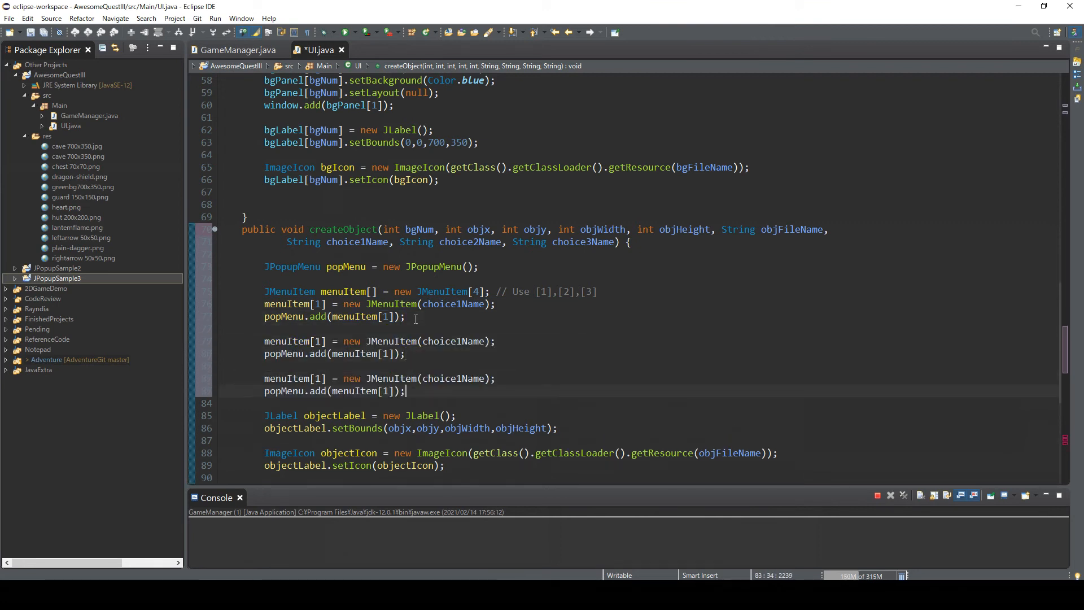
Renumber the copies to menuItem[2] and [3] using choice2Name and choice3Name.
{"action": "double_click", "coordinate": [320, 340]}
{"action": "type", "text": "2"}
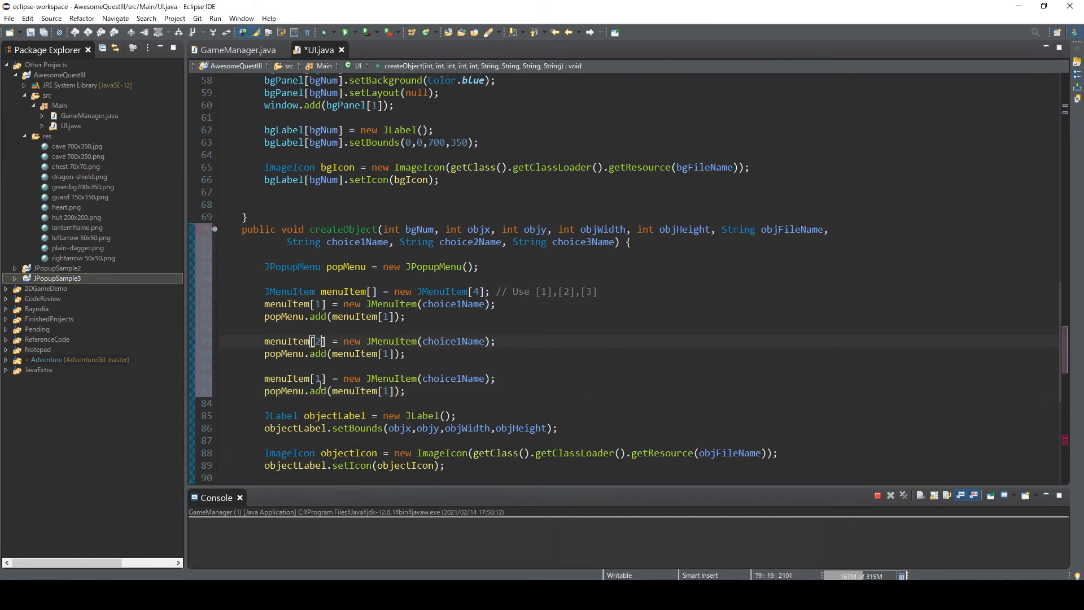
{"action": "left_click", "coordinate": [320, 378]}
{"action": "type", "text": "3"}
{"action": "double_click", "coordinate": [386, 353]}
{"action": "type", "text": "2"}
{"action": "double_click", "coordinate": [386, 391]}
{"action": "type", "text": "3"}
{"action": "left_click", "coordinate": [461, 340]}
{"action": "key", "text": "Delete"}
{"action": "type", "text": "2"}
{"action": "left_click", "coordinate": [462, 378]}
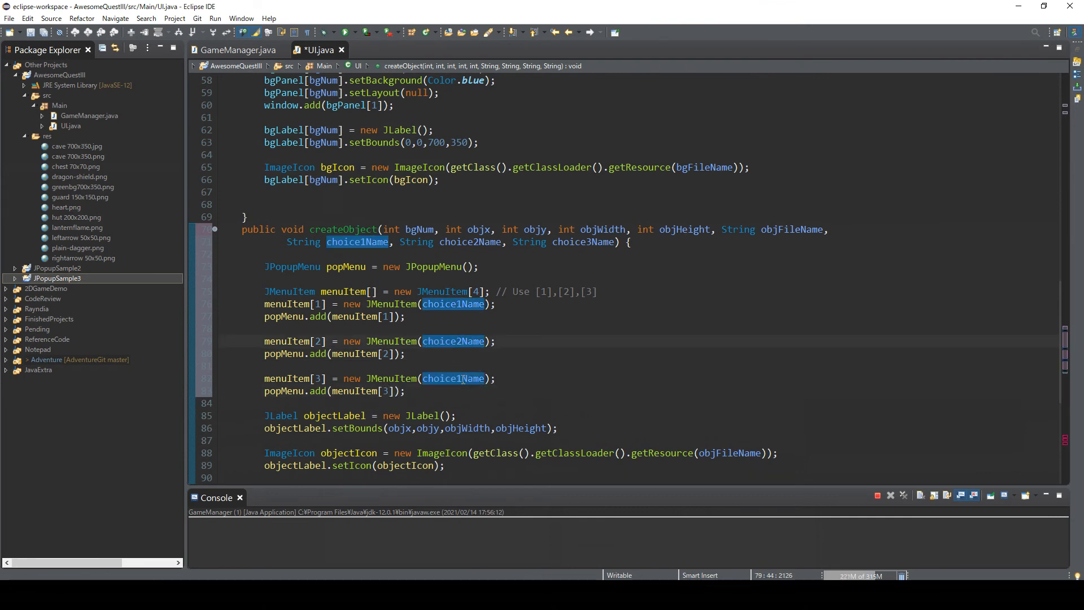
{"action": "type", "text": "3"}
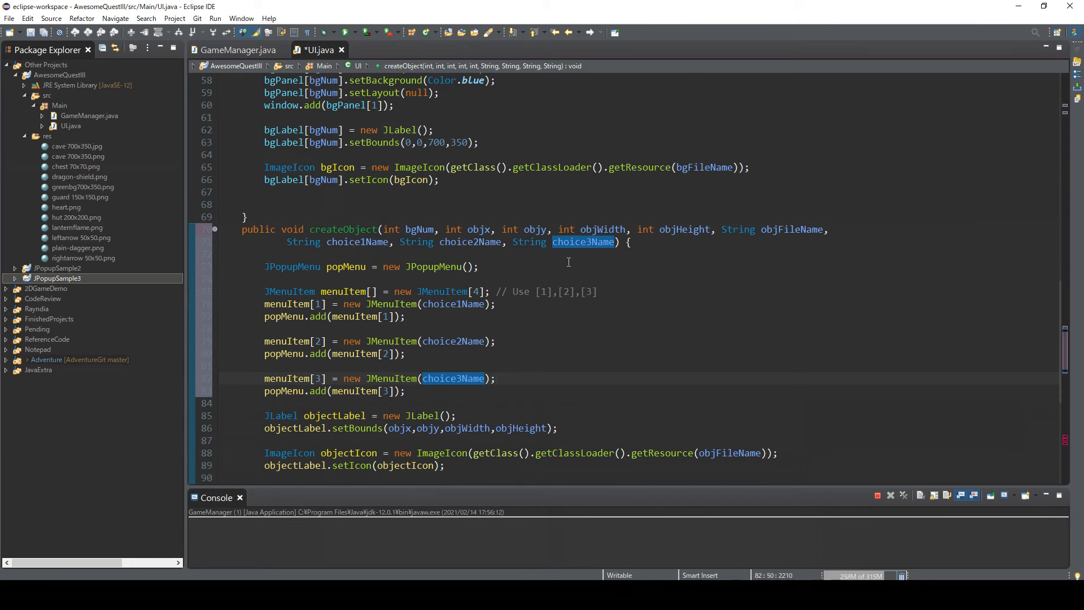
{"action": "scroll", "coordinate": [578, 277], "scroll_direction": "down", "scroll_amount": 7}
Add three empty choice string arguments to the hut, guard and chest createObject calls.
{"action": "left_click", "coordinate": [536, 341]}
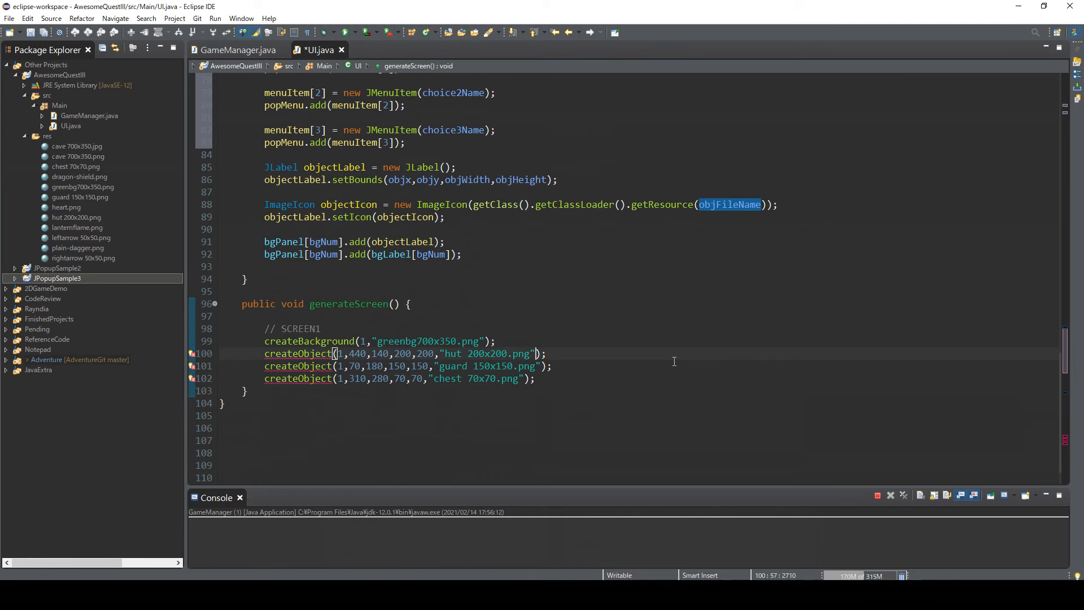
{"action": "type", "text": ", \""}
{"action": "type", "text": "\", \"\""}
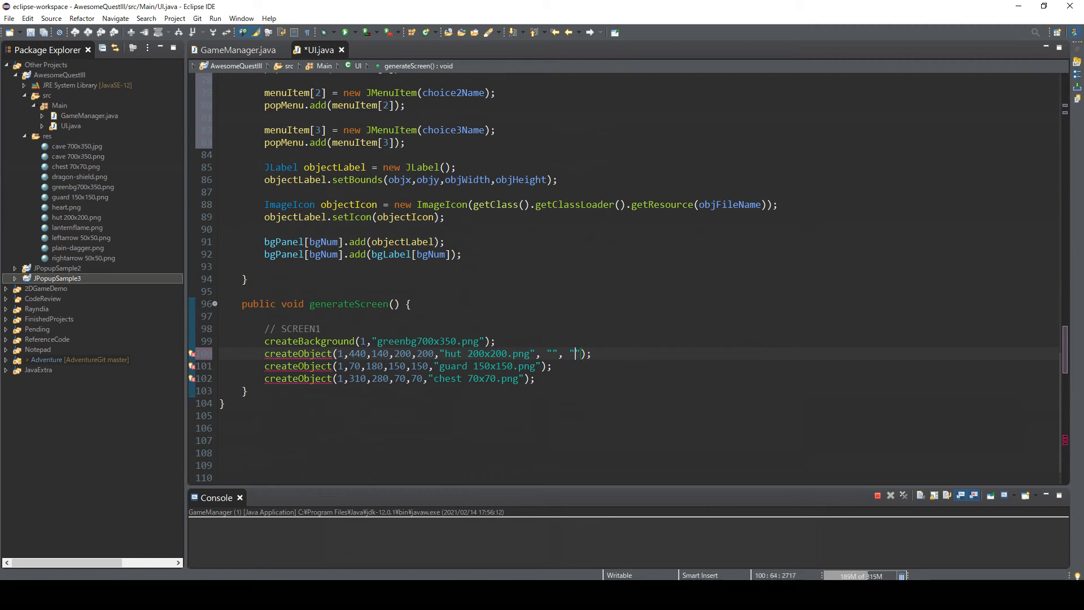
{"action": "type", "text": ", "}
{"action": "type", "text": "\""}
{"action": "left_click_drag", "start_coordinate": [604, 353], "coordinate": [537, 353]}
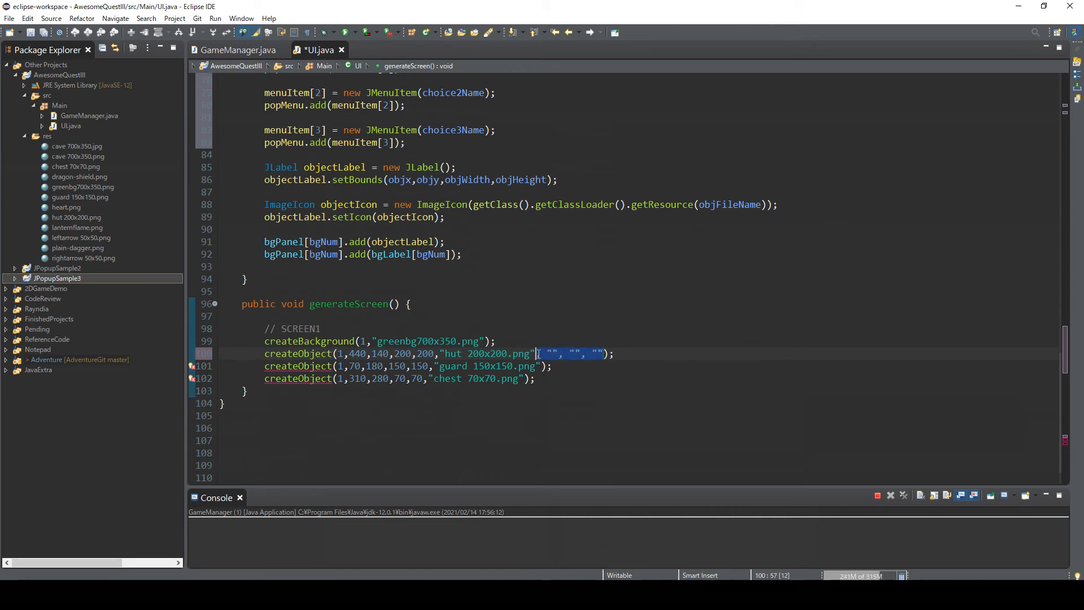
{"action": "key", "text": "ctrl+c"}
{"action": "left_click", "coordinate": [543, 366]}
{"action": "key", "text": "ctrl+v"}
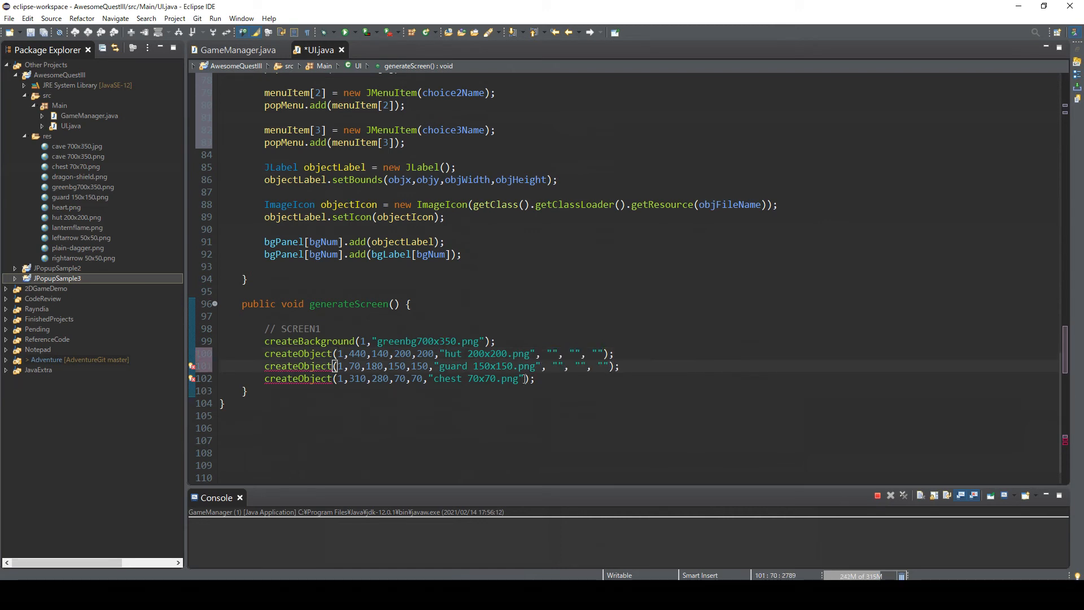
{"action": "left_click", "coordinate": [523, 378]}
{"action": "key", "text": "ctrl+v"}
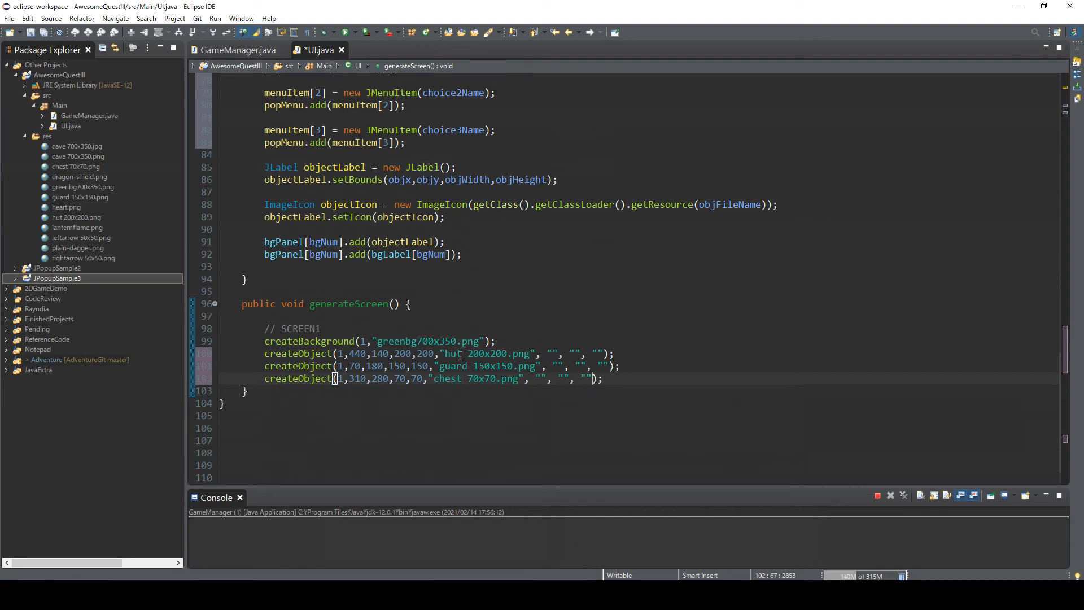
Fill the hut call's choices with "Look", "Talk" and "Rest".
{"action": "left_click", "coordinate": [555, 353]}
{"action": "type", "text": "Look"}
{"action": "type", "text": "Talk"}
{"action": "type", "text": "Rest"}
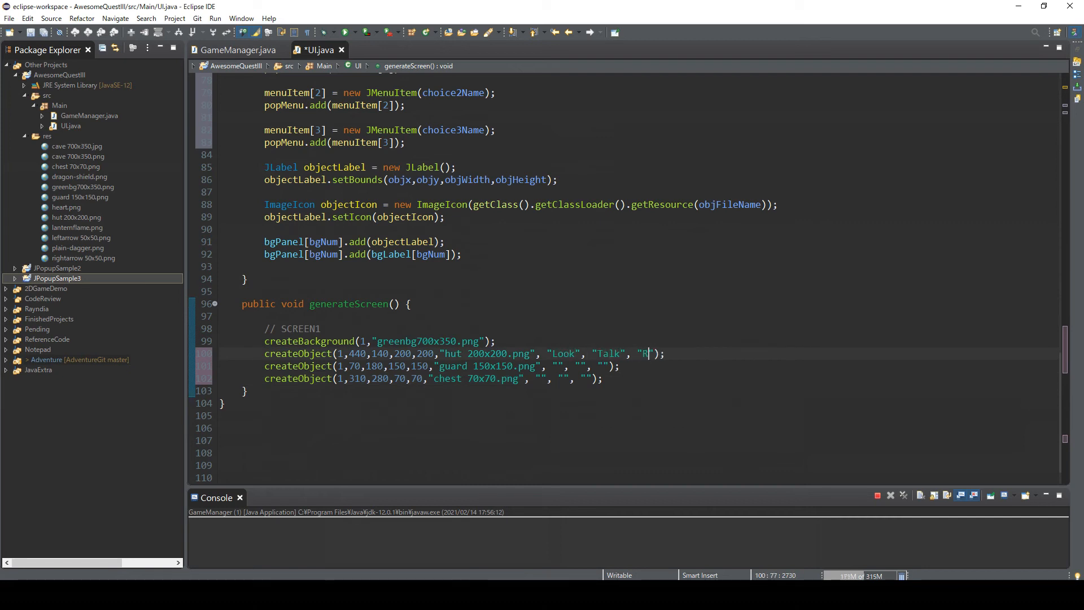
{"action": "scroll", "coordinate": [508, 296], "scroll_direction": "up", "scroll_amount": 5}
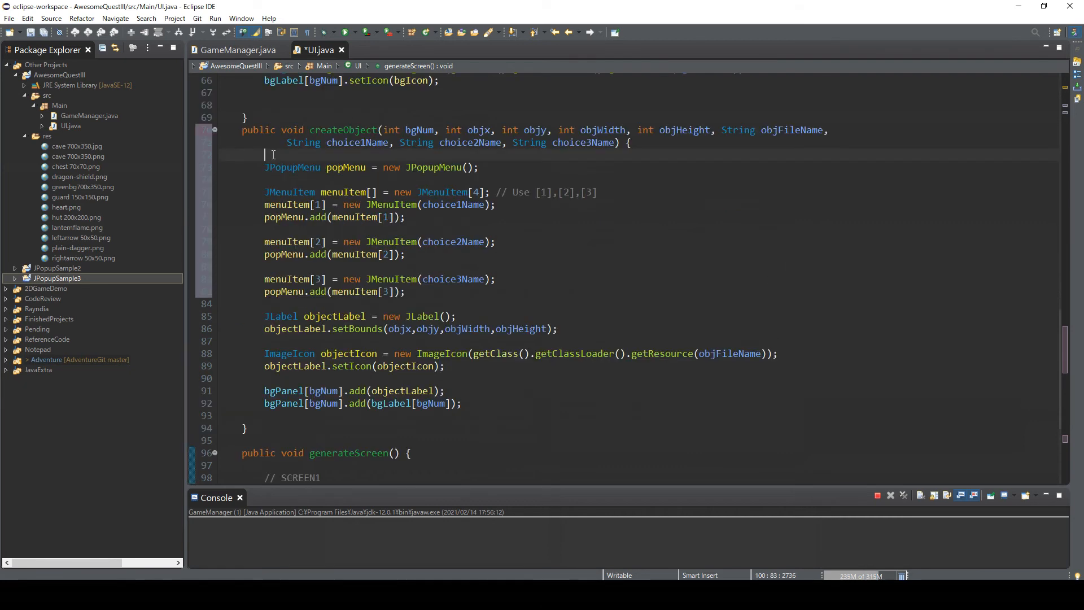
Add // CREATE POP MENU and // CREATE POP MENU ITEMS comments above their code blocks.
{"action": "left_click", "coordinate": [350, 165]}
{"action": "type", "text": "// "}
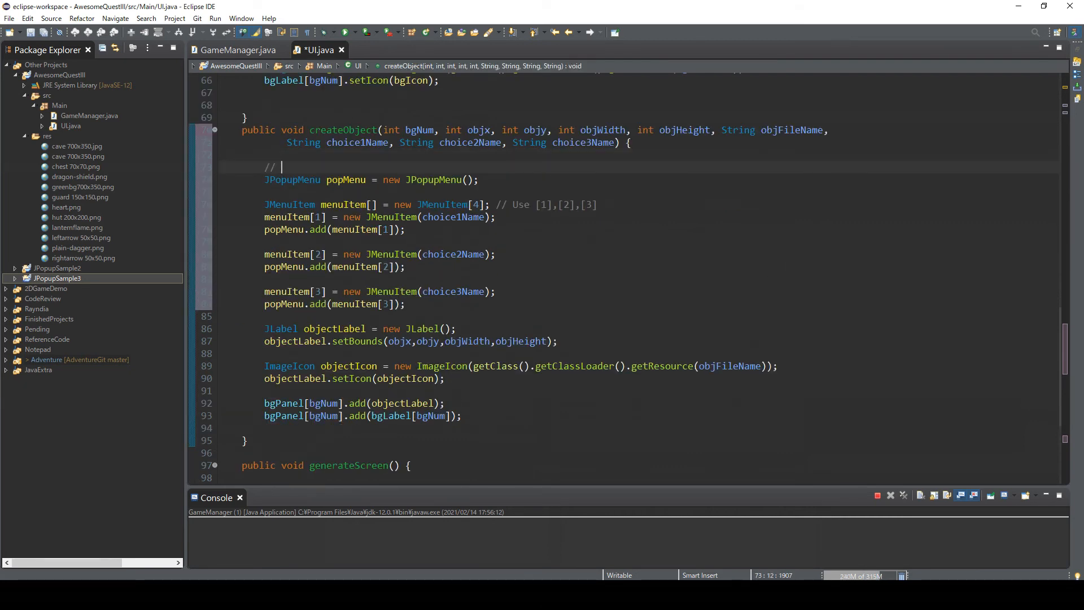
{"action": "type", "text": "CREATE POP M"}
{"action": "type", "text": "ENU"}
{"action": "key", "text": "Down"}
{"action": "key", "text": "End"}
{"action": "key", "text": "Return"}
{"action": "type", "text": "// CREATE"}
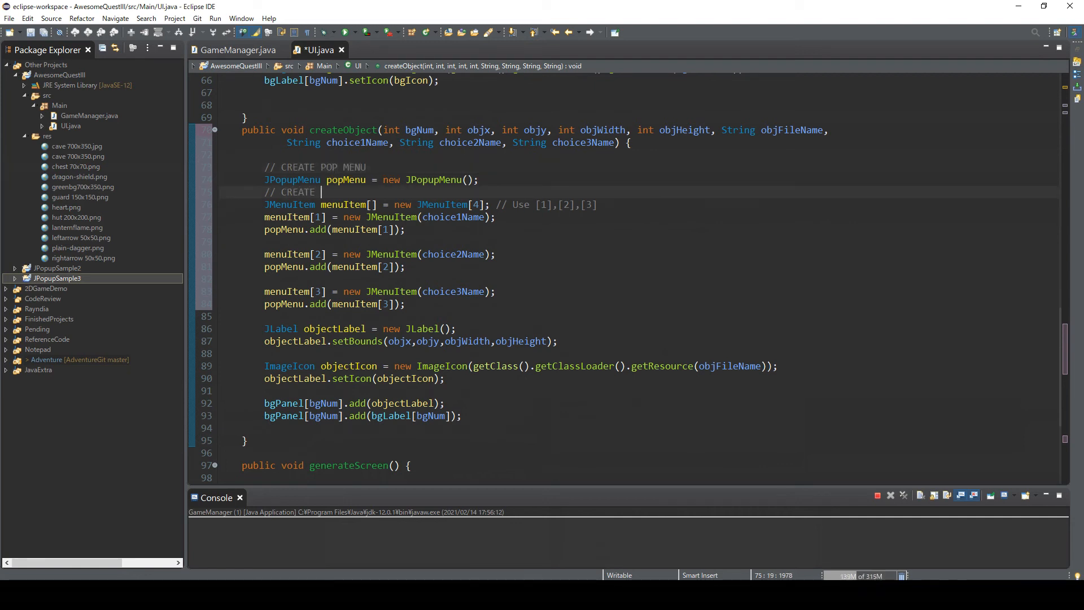
{"action": "type", "text": " POP MENU ITEMS"}
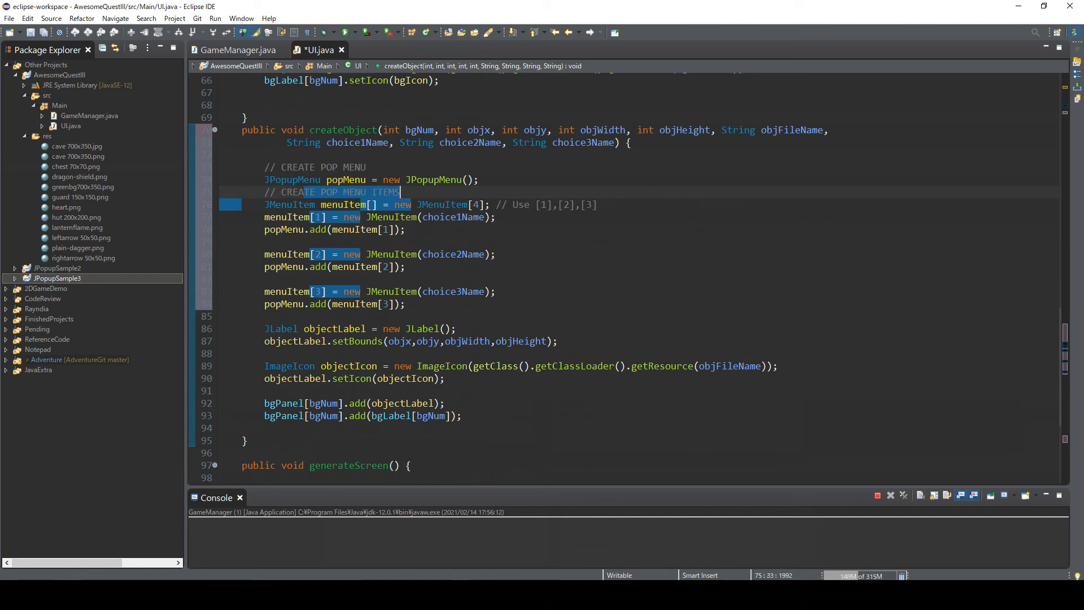
Add a // CREATE OBJECTS comment before the label code and move below the icon-setting line.
{"action": "left_click", "coordinate": [237, 315]}
{"action": "key", "text": "Return"}
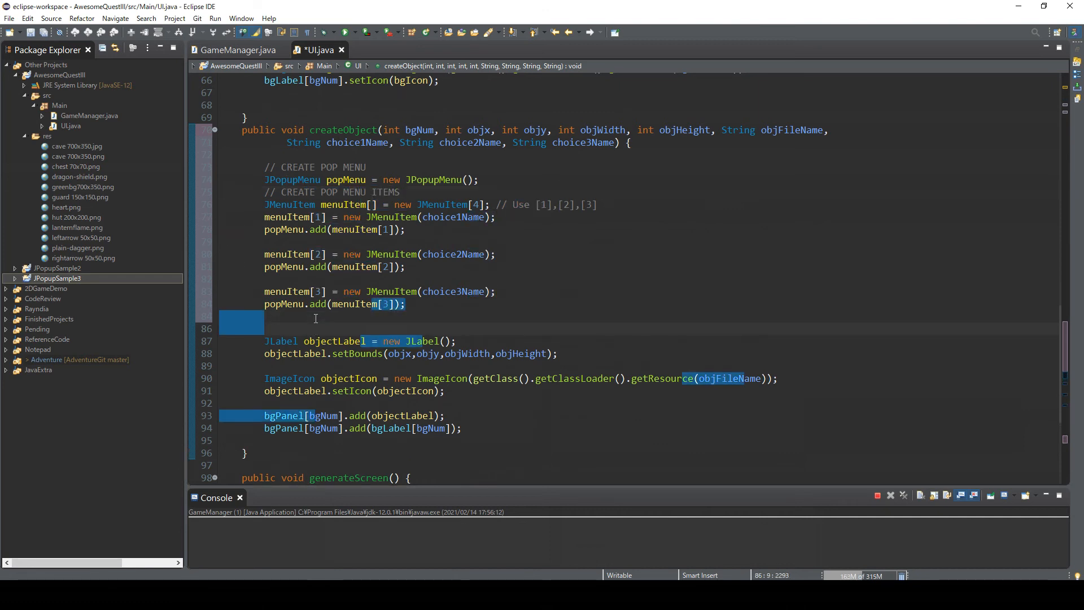
{"action": "type", "text": "// CREAT"}
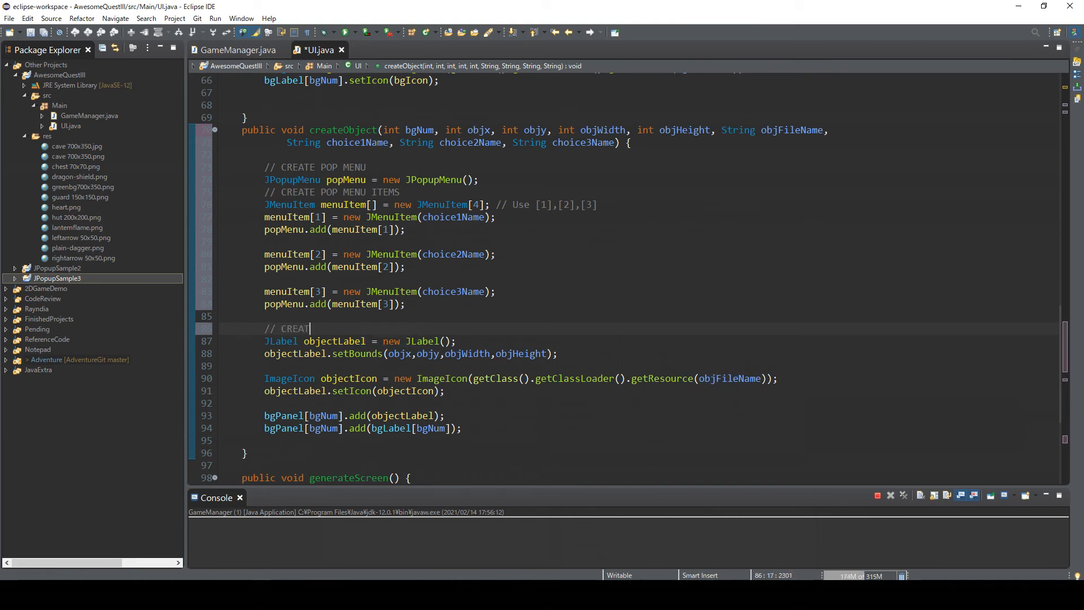
{"action": "type", "text": "E OBJECT"}
{"action": "type", "text": "S"}
{"action": "left_click", "coordinate": [346, 180]}
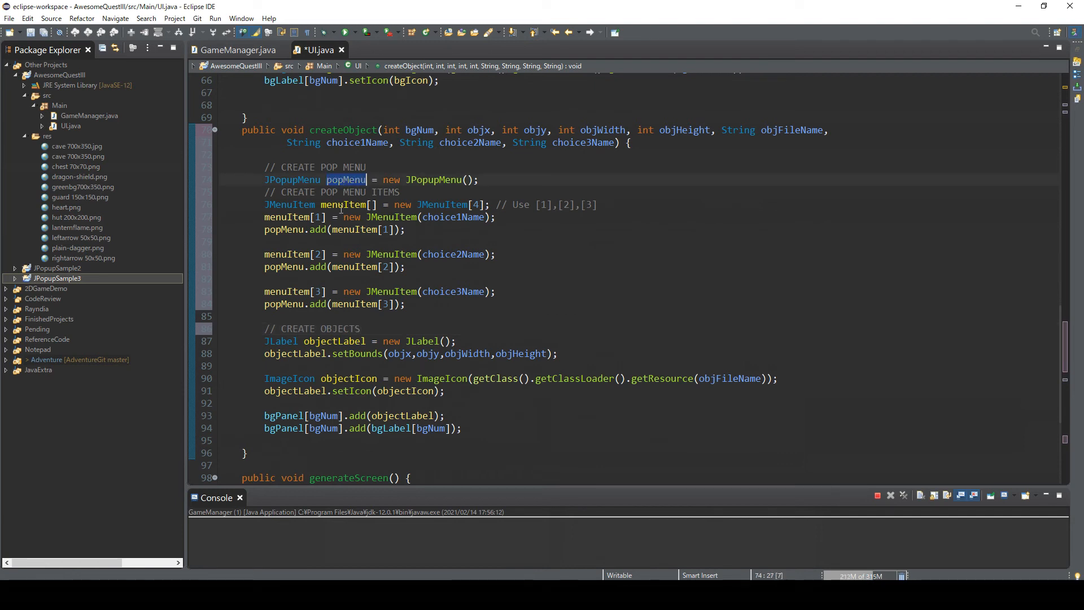
{"action": "scroll", "coordinate": [495, 321], "scroll_direction": "down", "scroll_amount": 2}
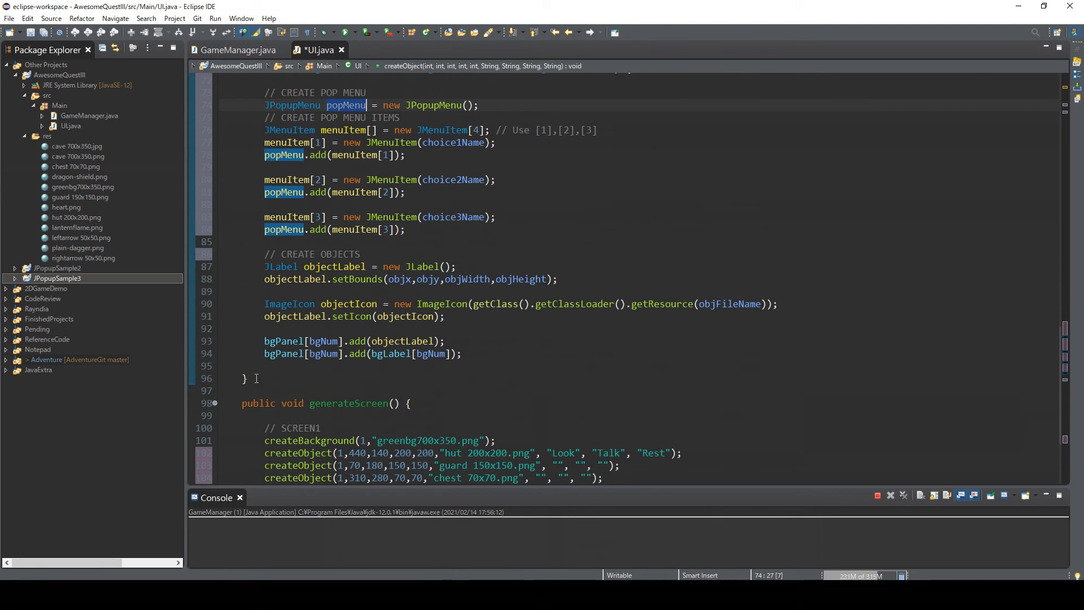
{"action": "left_click", "coordinate": [479, 316]}
Attach an anonymous MouseListener to objectLabel, import it and generate its unimplemented methods.
{"action": "key", "text": "Return"}
{"action": "key", "text": "Return"}
{"action": "key", "text": "Return"}
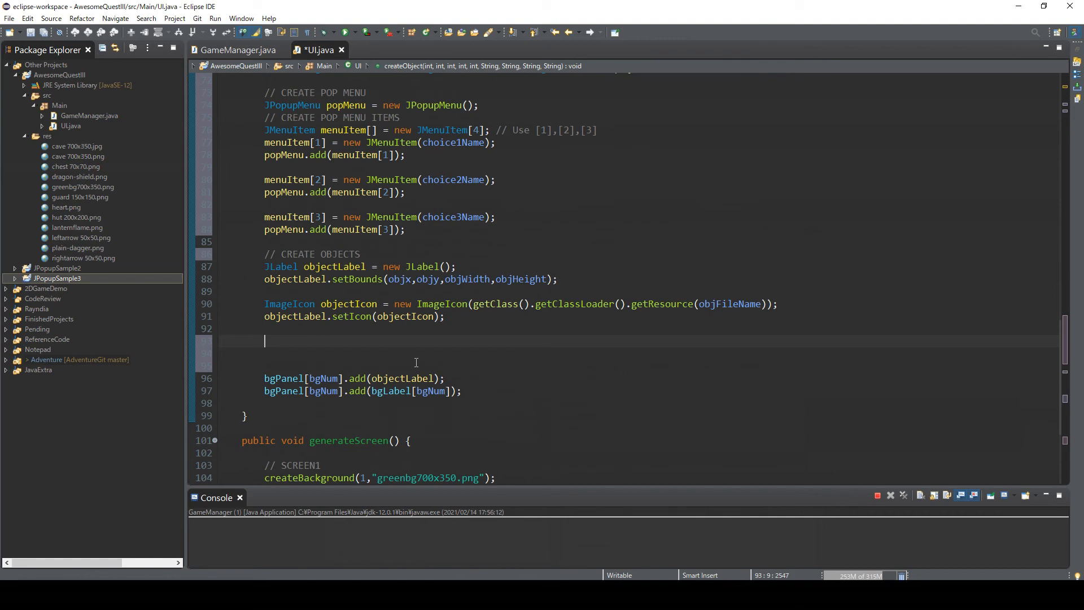
{"action": "type", "text": "objectL"}
{"action": "type", "text": "abel"}
{"action": "type", "text": ".addMo"}
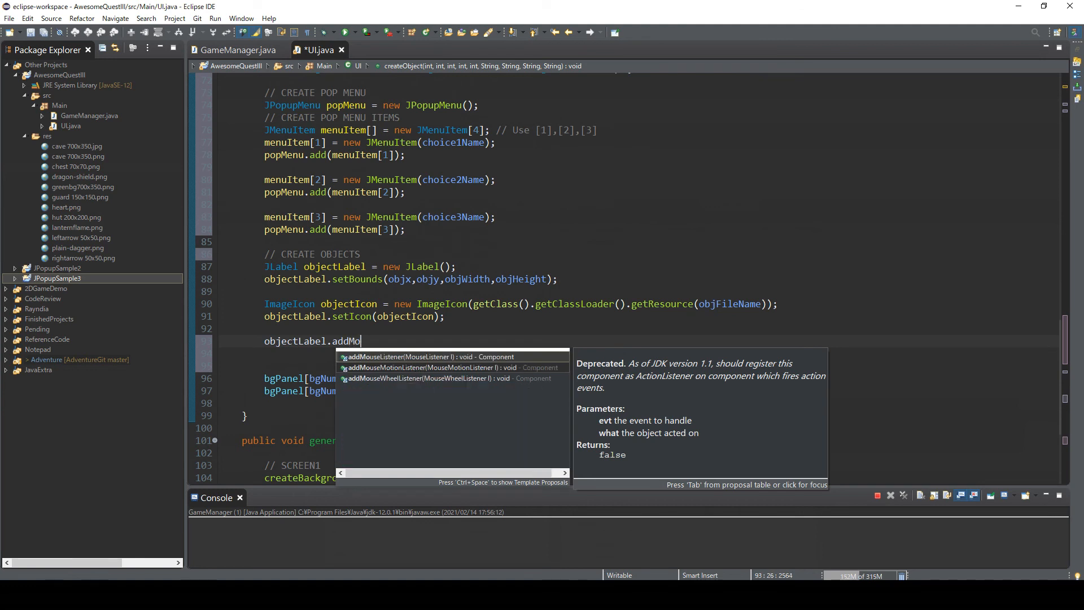
{"action": "type", "text": "us"}
{"action": "key", "text": "Return"}
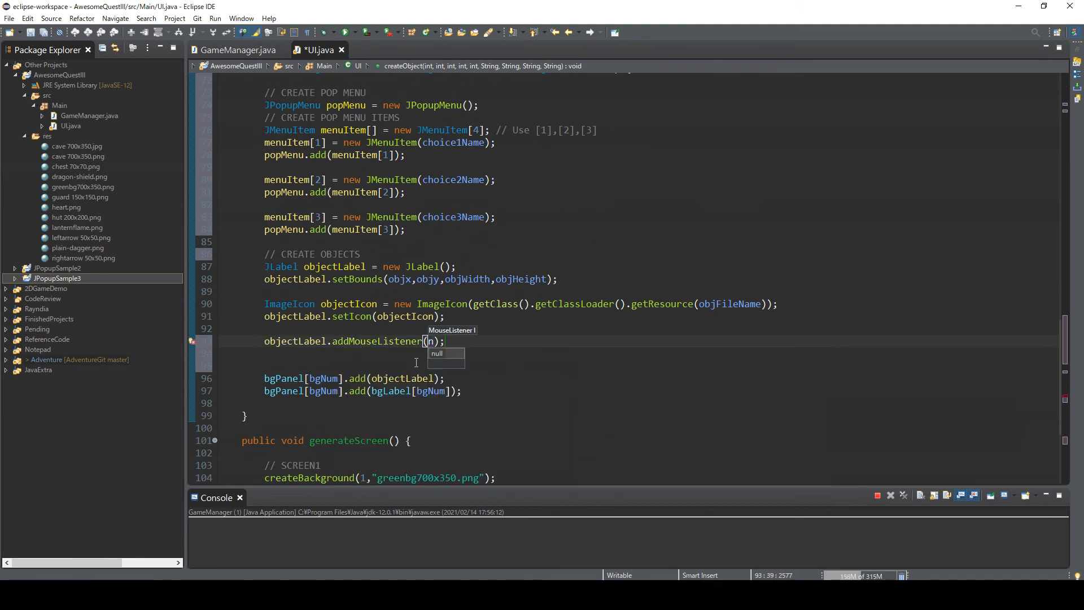
{"action": "type", "text": "new Mou"}
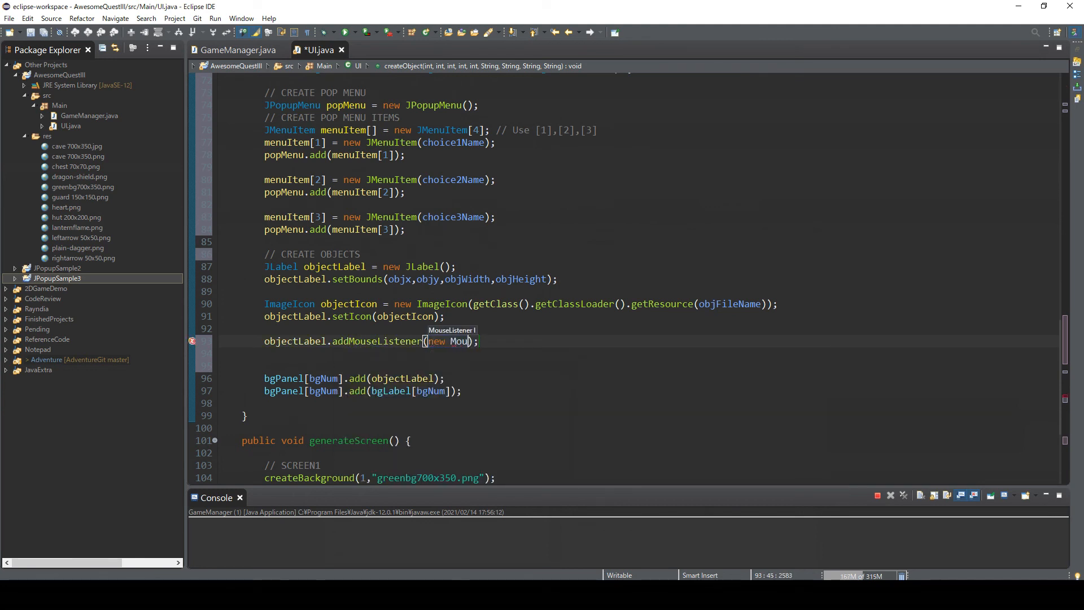
{"action": "type", "text": "seLis"}
{"action": "type", "text": "tener"}
{"action": "type", "text": "() {"}
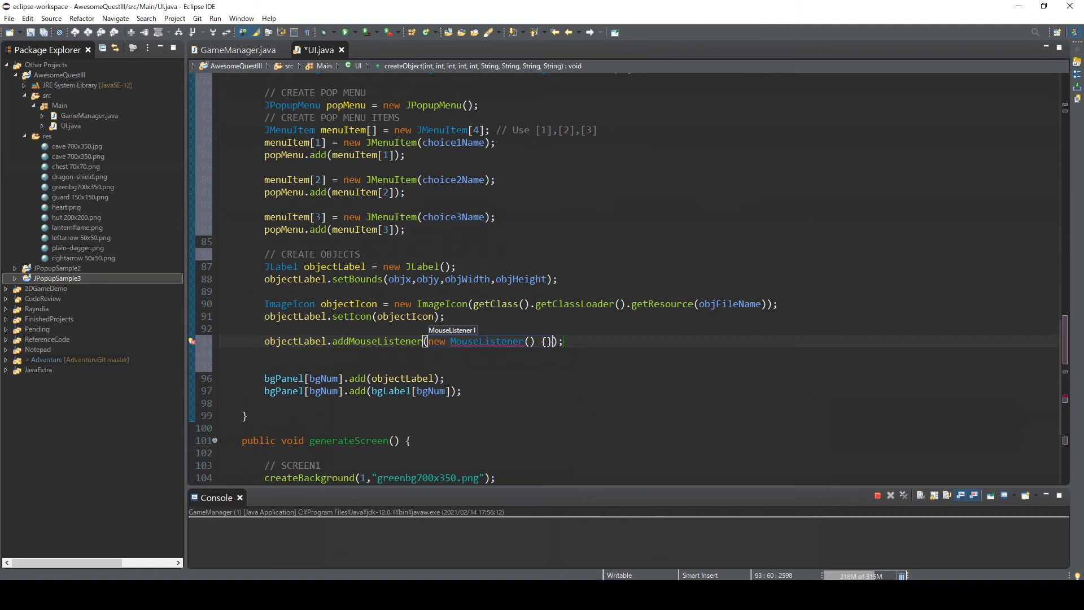
{"action": "key", "text": "Return"}
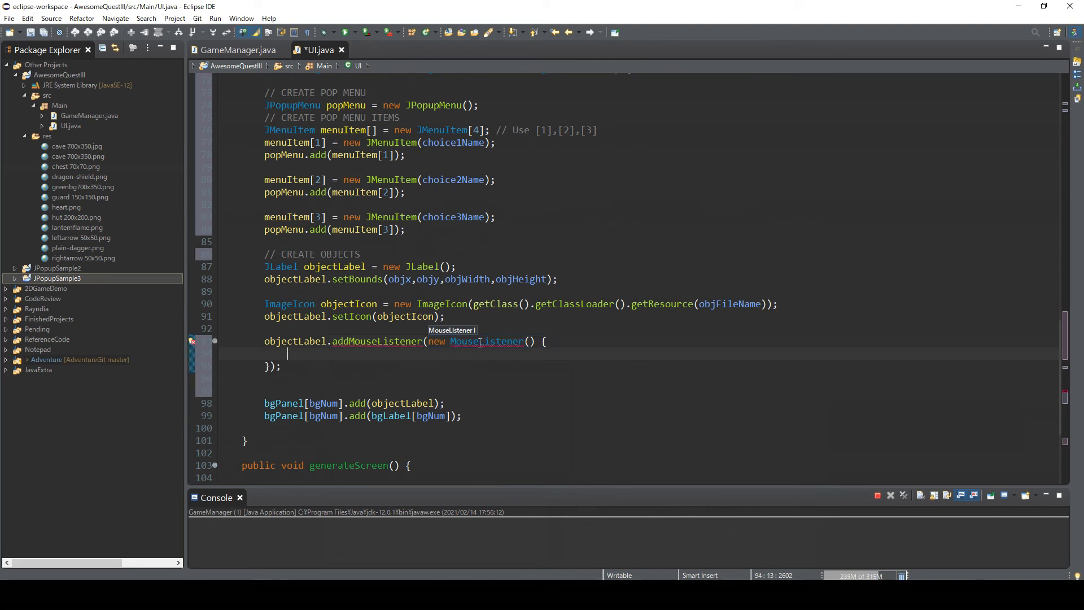
{"action": "mouse_move", "coordinate": [486, 341]}
{"action": "left_click", "coordinate": [500, 384]}
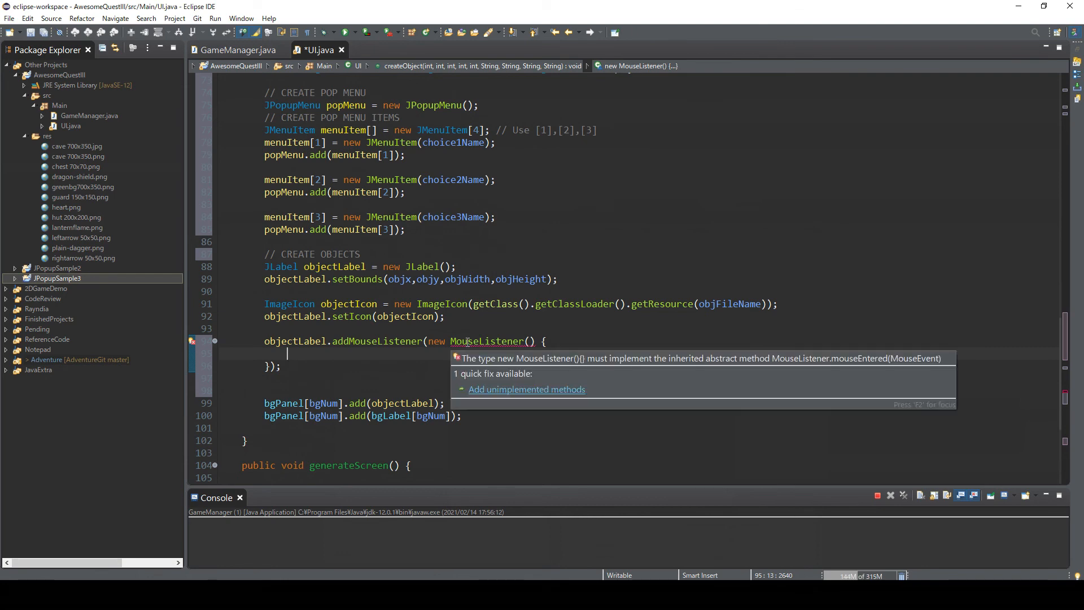
{"action": "left_click", "coordinate": [501, 390]}
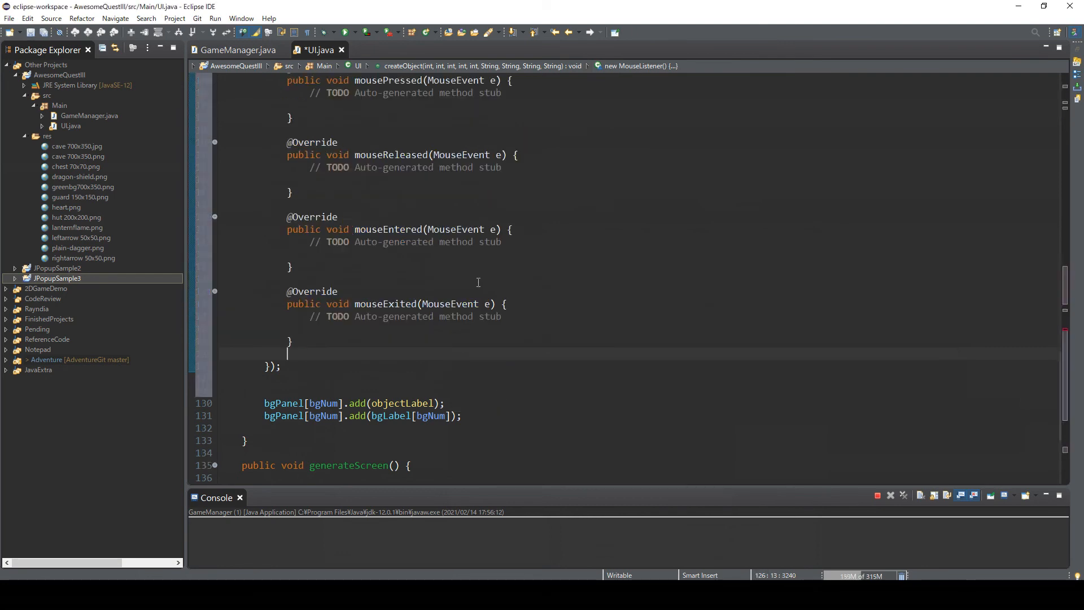
{"action": "left_click_drag", "start_coordinate": [339, 416], "coordinate": [527, 375]}
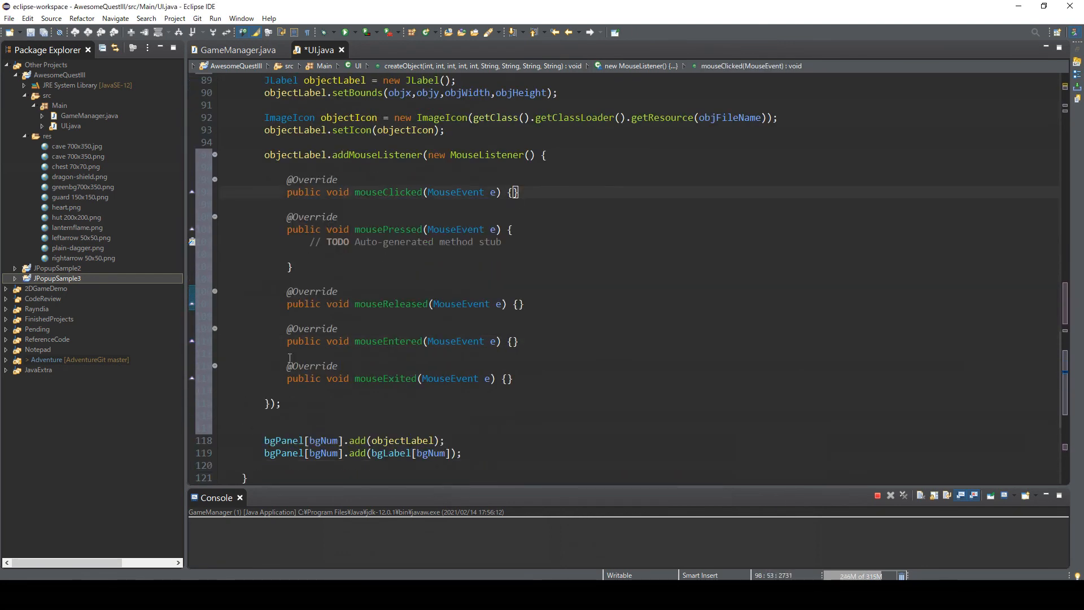
{"action": "key", "text": "Delete"}
{"action": "left_click_drag", "start_coordinate": [222, 315], "coordinate": [221, 335]}
{"action": "key", "text": "Delete"}
{"action": "left_click_drag", "start_coordinate": [222, 278], "coordinate": [222, 288]}
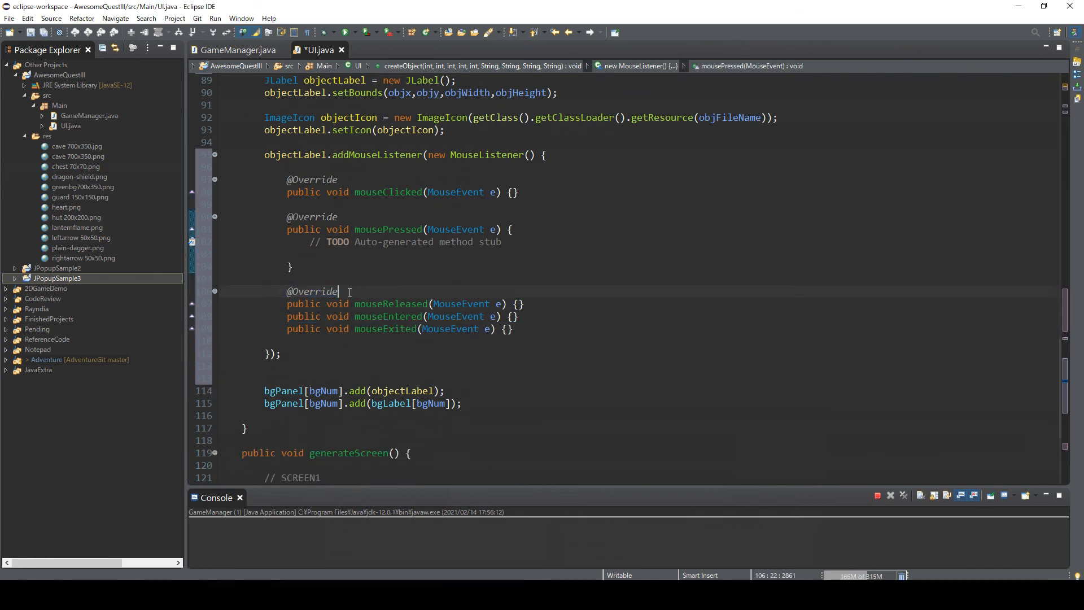
{"action": "key", "text": "Delete"}
{"action": "left_click_drag", "start_coordinate": [222, 201], "coordinate": [223, 216]}
{"action": "key", "text": "Delete"}
{"action": "left_click_drag", "start_coordinate": [223, 167], "coordinate": [222, 179]}
{"action": "key", "text": "Delete"}
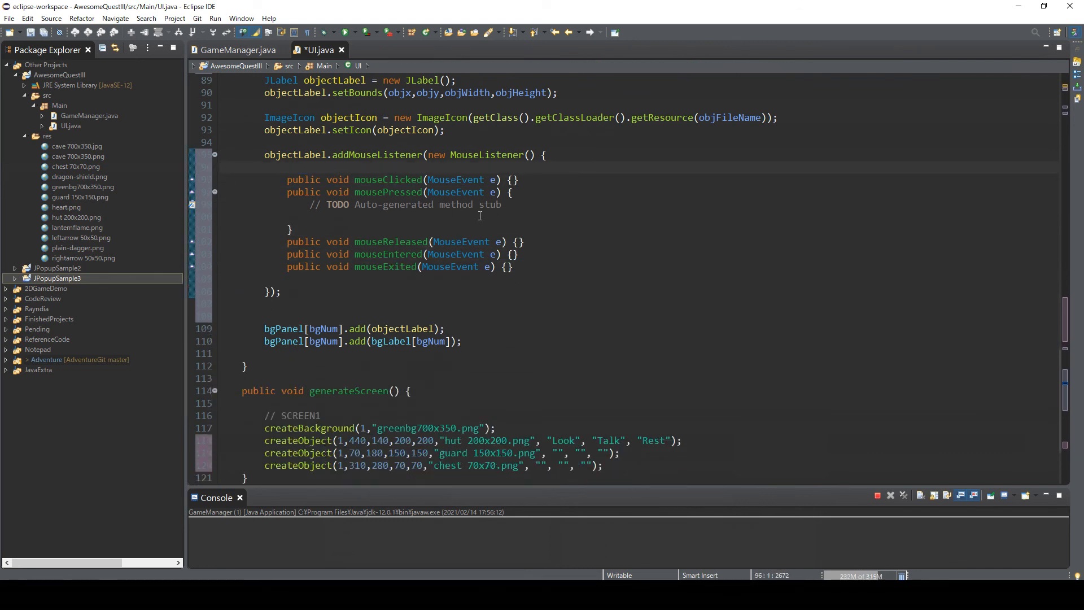
Remove the TODO comment to leave mousePressed with an empty body.
{"action": "left_click_drag", "start_coordinate": [507, 205], "coordinate": [310, 204]}
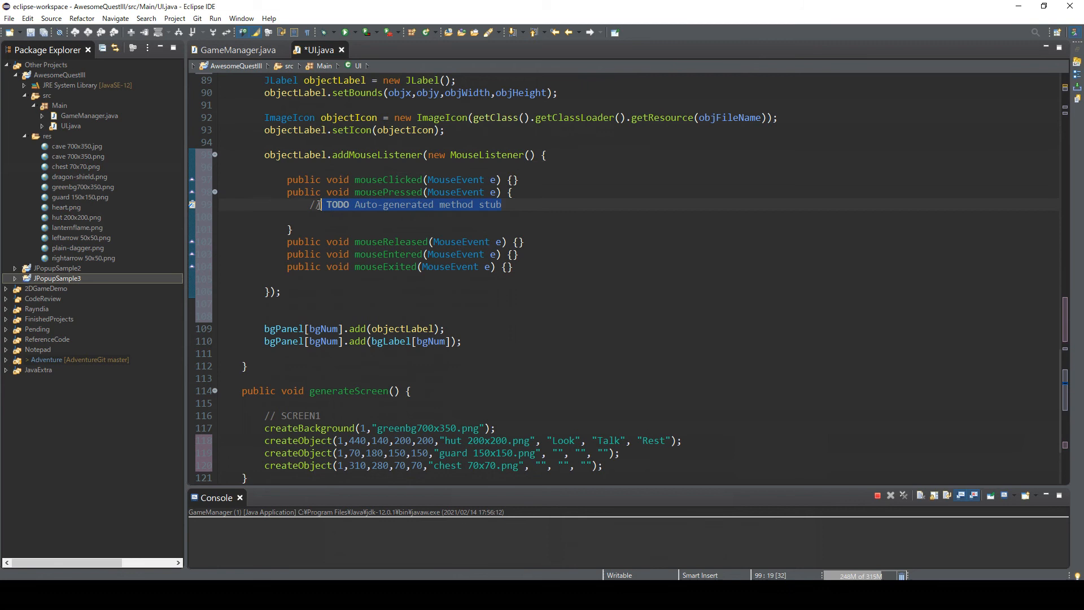
{"action": "key", "text": "Delete"}
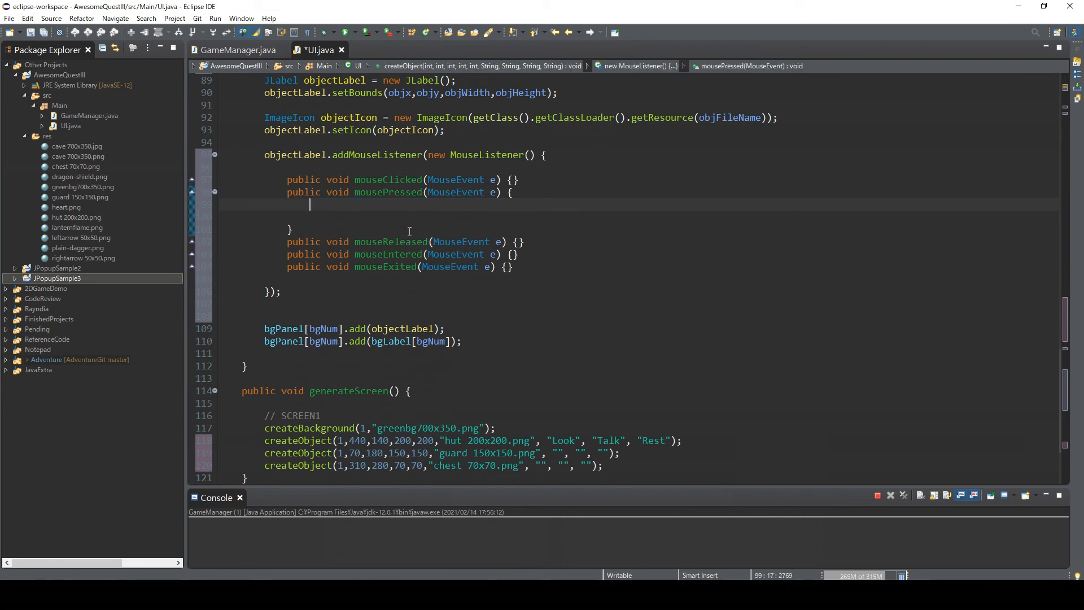
In mousePressed show popMenu at e.getX(), e.getY() when SwingUtilities.isRightMouseButton(e), then save and run.
{"action": "key", "text": "Return"}
{"action": "type", "text": "f("}
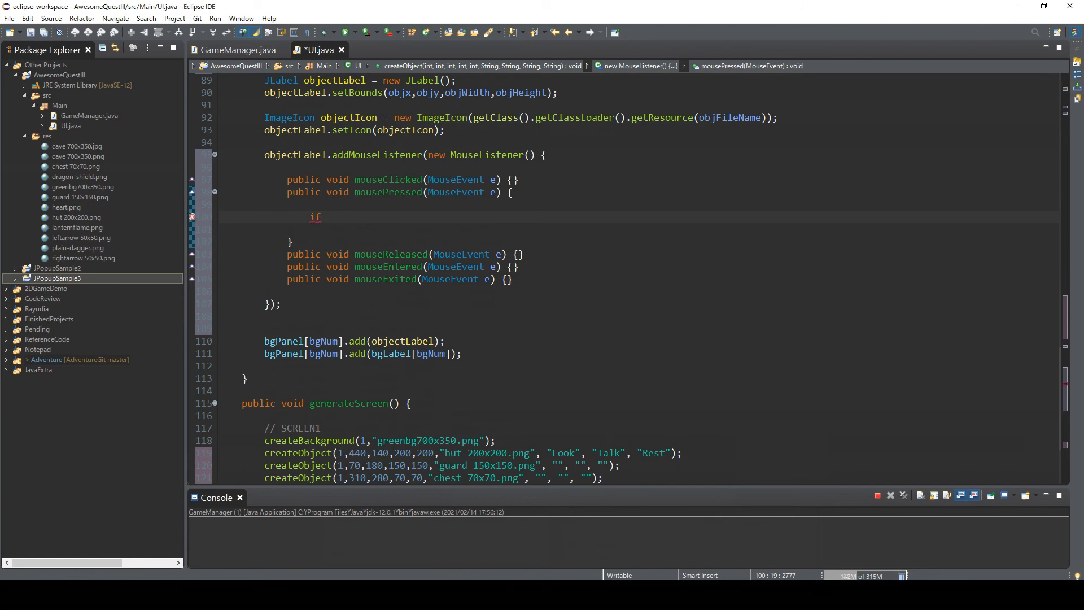
{"action": "type", "text": "ngUtilit"}
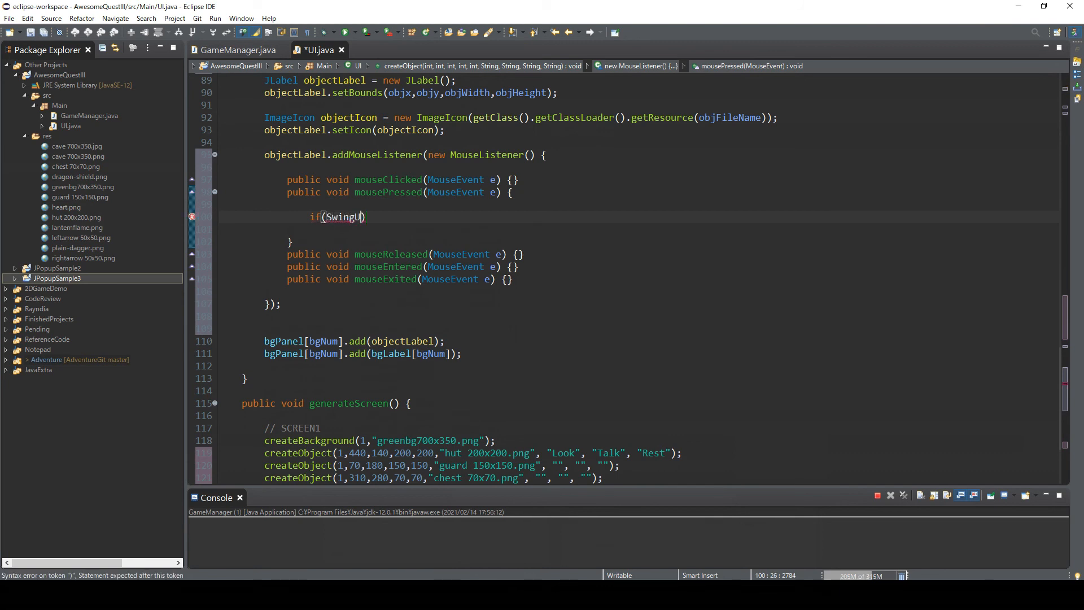
{"action": "type", "text": "ies."}
{"action": "type", "text": "is"}
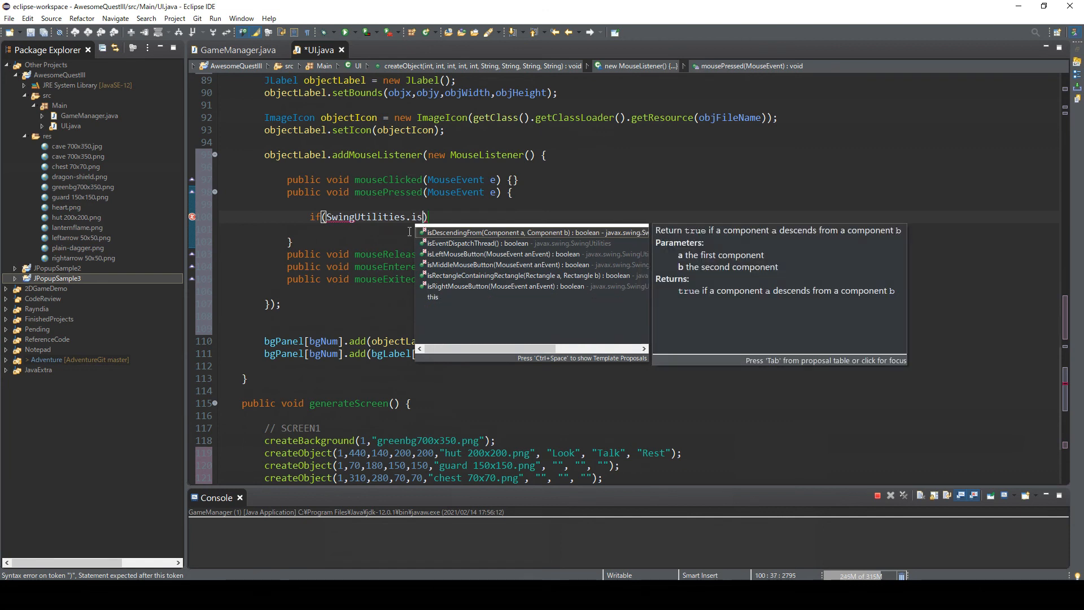
{"action": "type", "text": "RightM"}
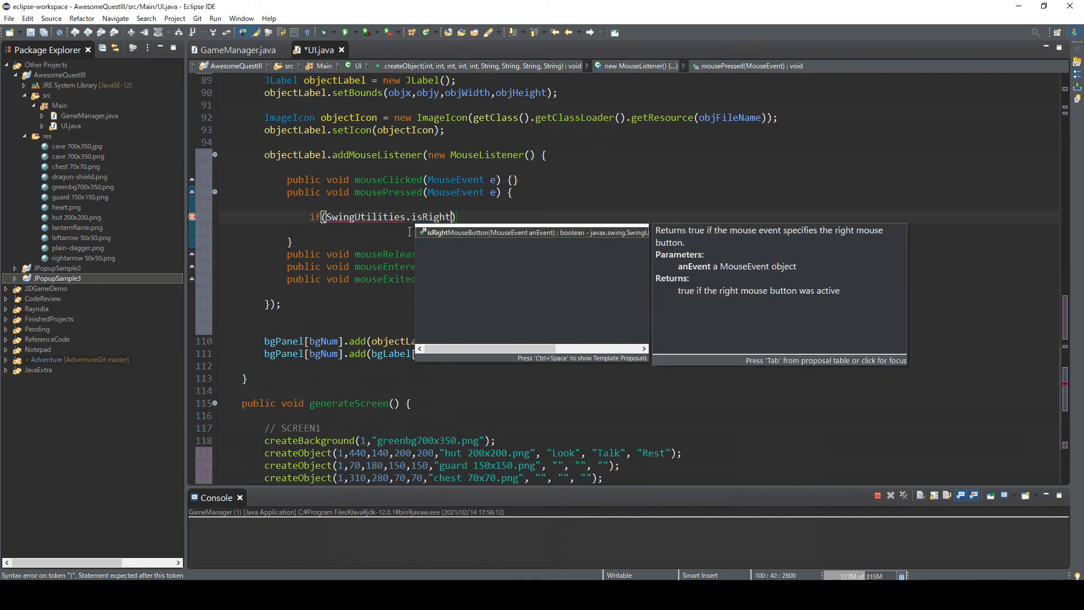
{"action": "key", "text": "Return"}
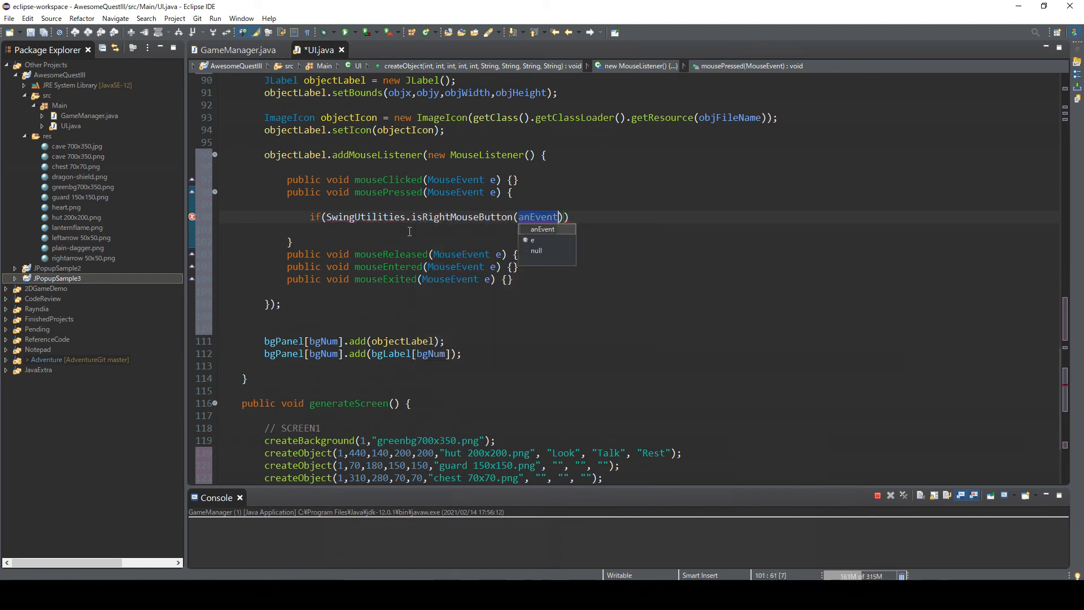
{"action": "type", "text": "e"}
{"action": "key", "text": "Return"}
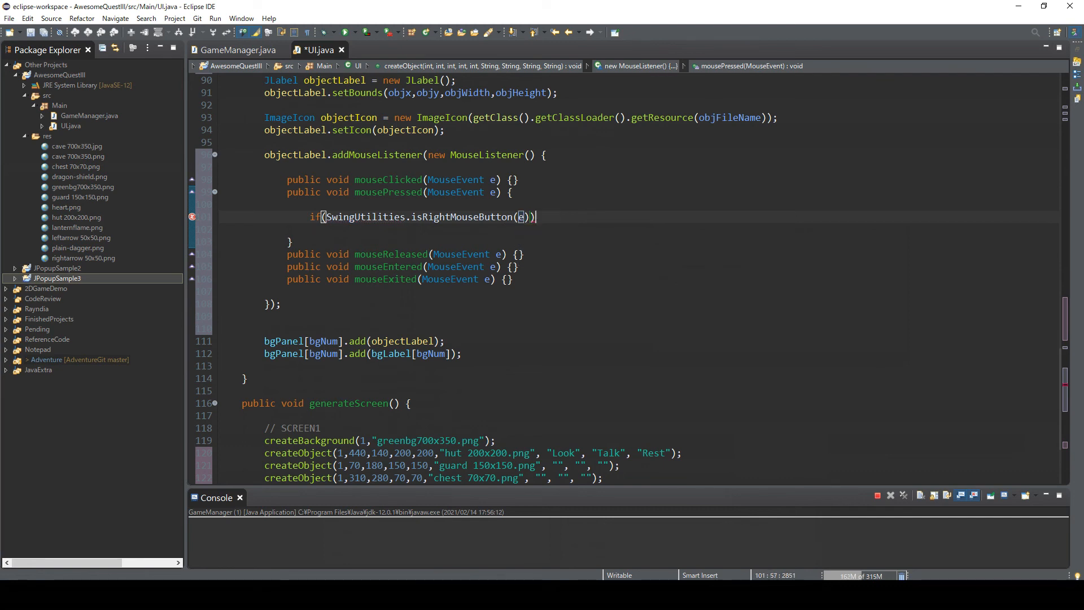
{"action": "type", "text": "{"}
{"action": "key", "text": "Return"}
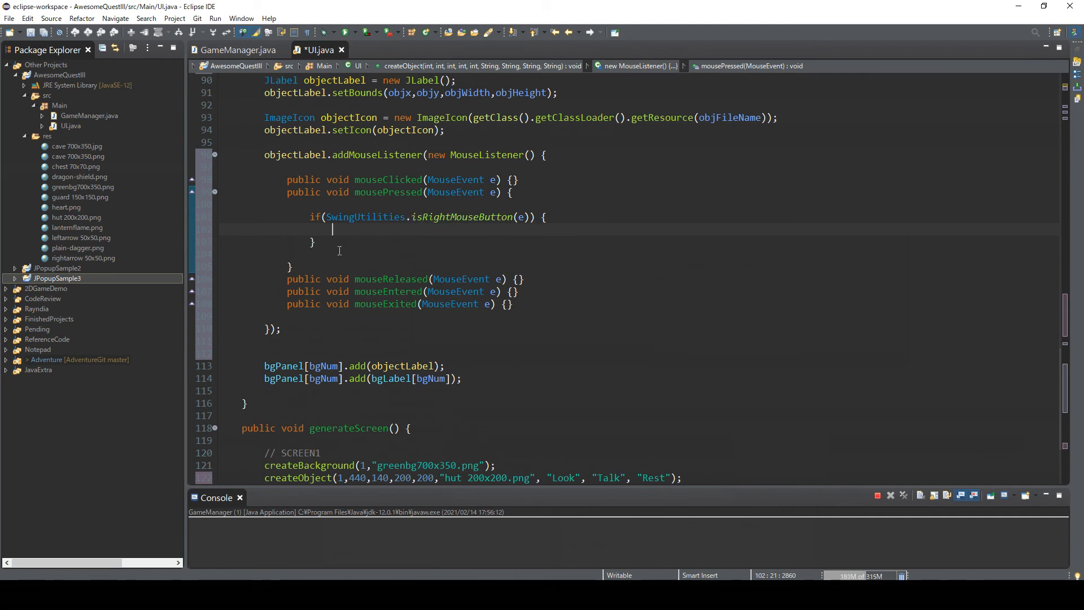
{"action": "type", "text": "pop"}
{"action": "type", "text": "Menu"}
{"action": "type", "text": ".show"}
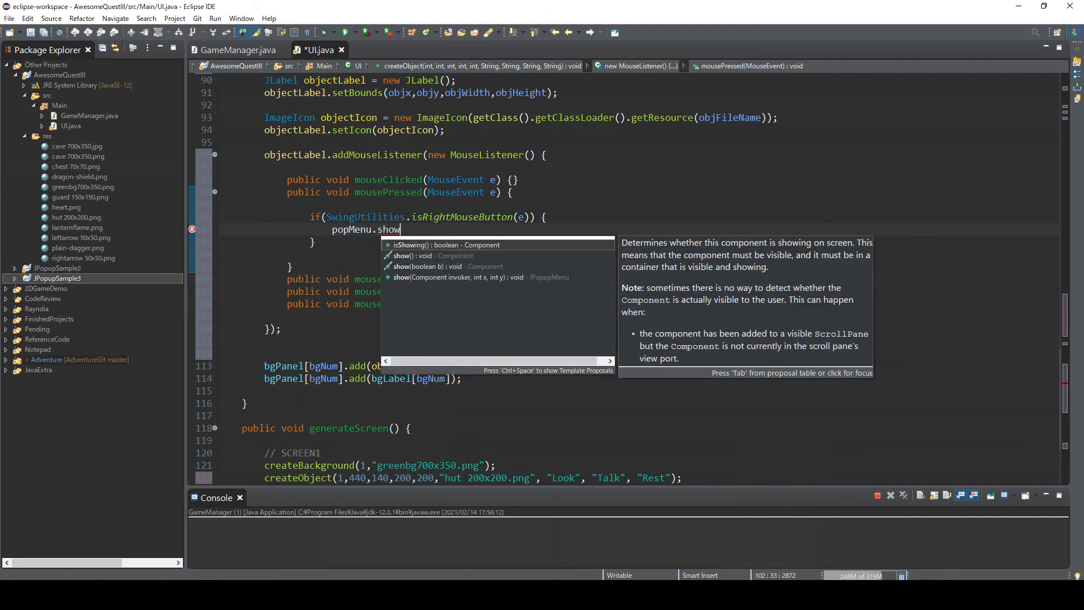
{"action": "type", "text": "()"}
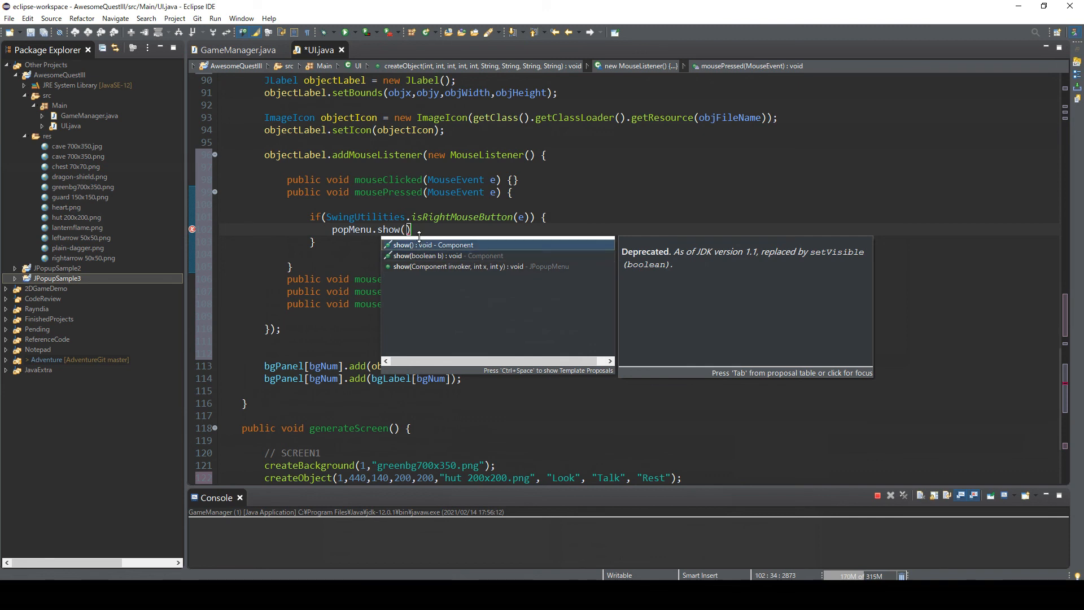
{"action": "key", "text": "Escape"}
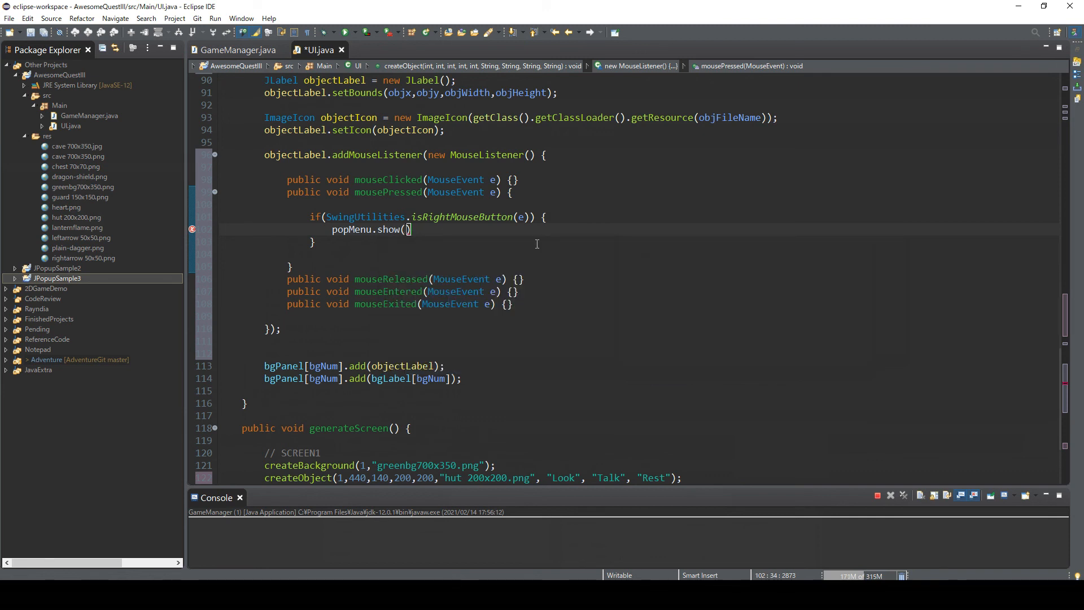
{"action": "type", "text": "objectL"}
{"action": "type", "text": "abel"}
{"action": "type", "text": ","}
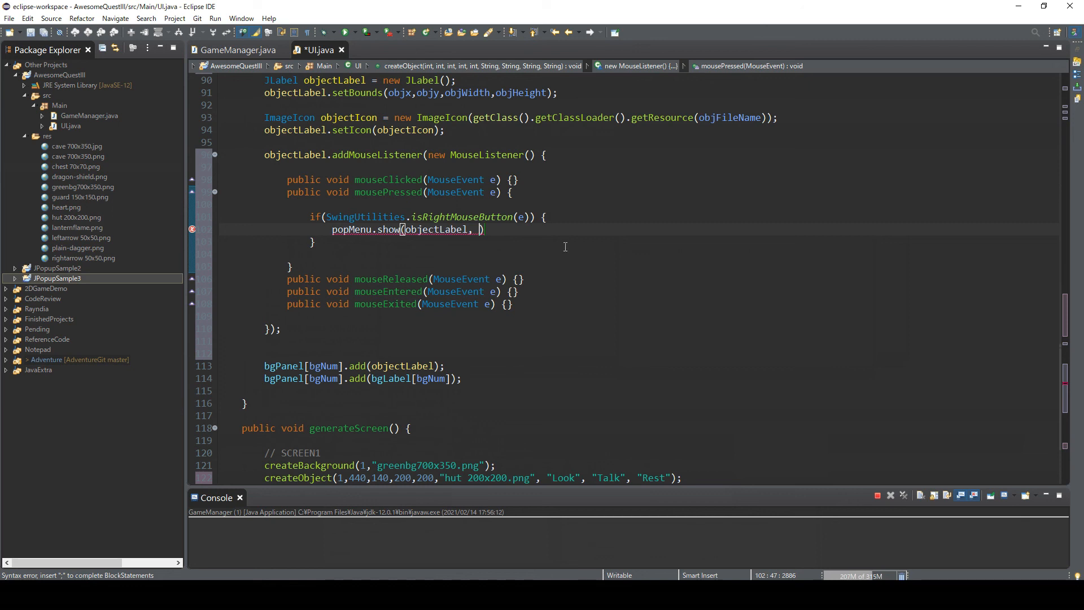
{"action": "key", "text": "ctrl+shift+space"}
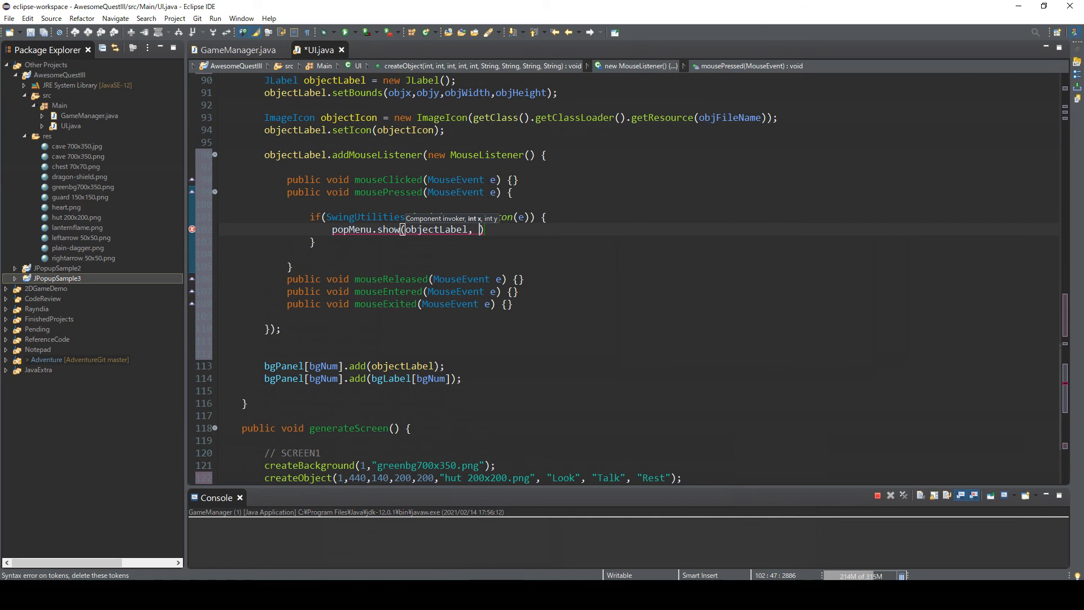
{"action": "type", "text": "e."}
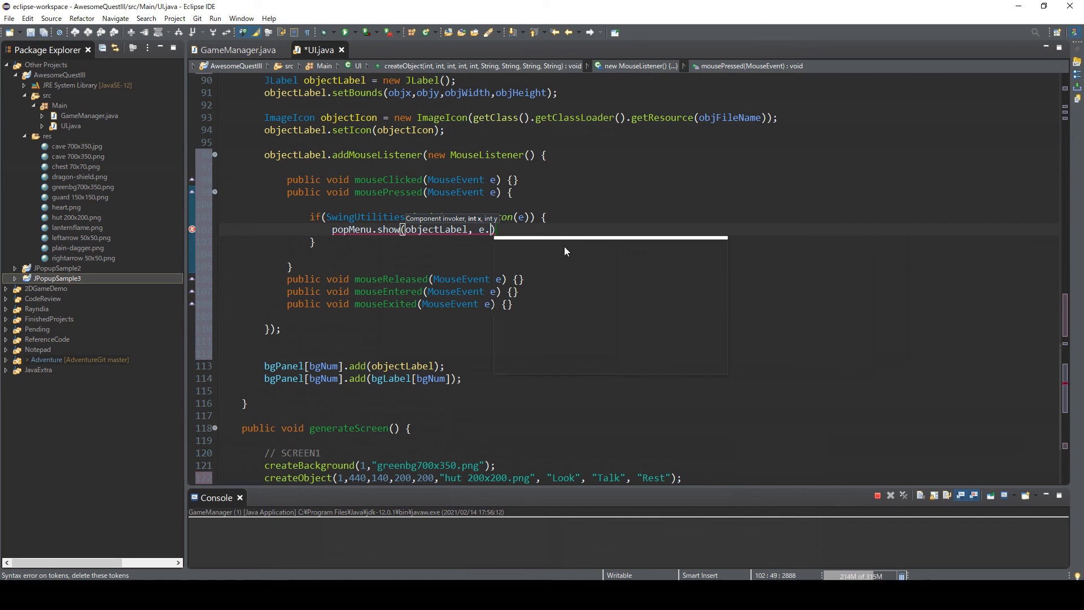
{"action": "type", "text": "getX"}
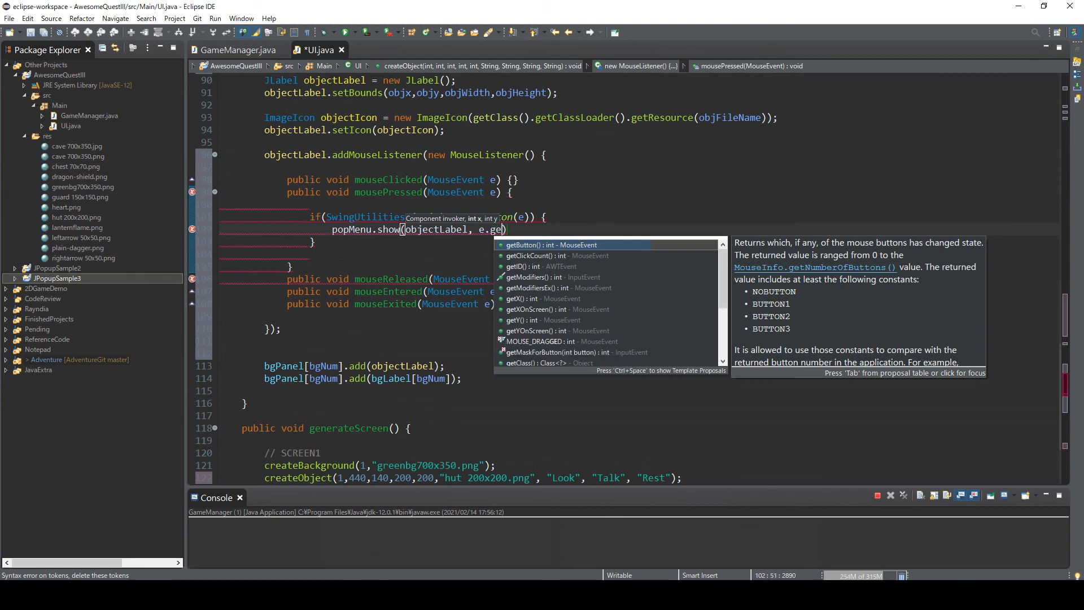
{"action": "type", "text": "()"}
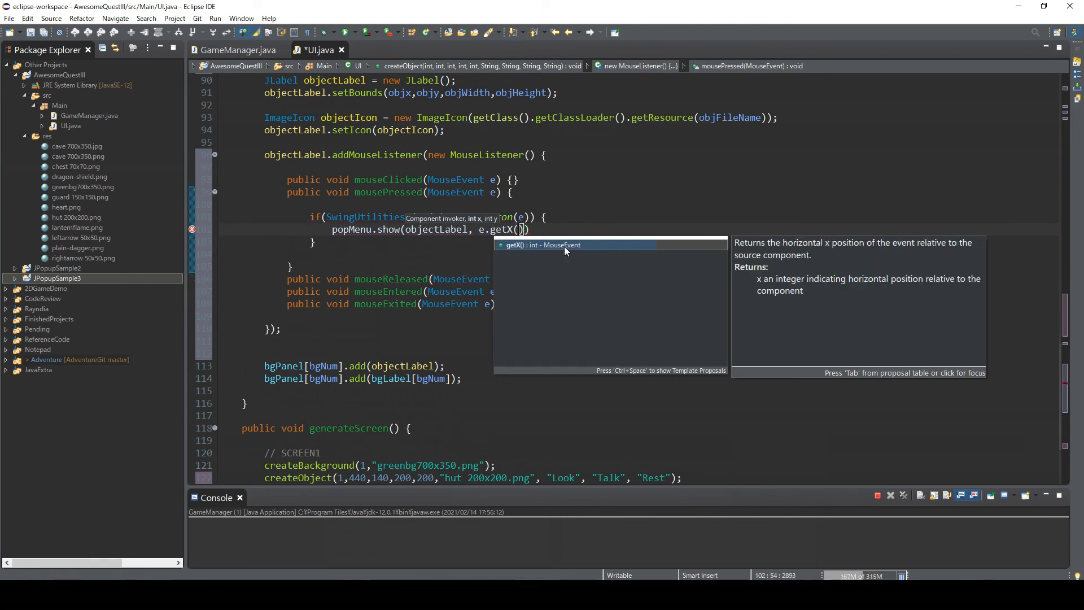
{"action": "type", "text": ", e."}
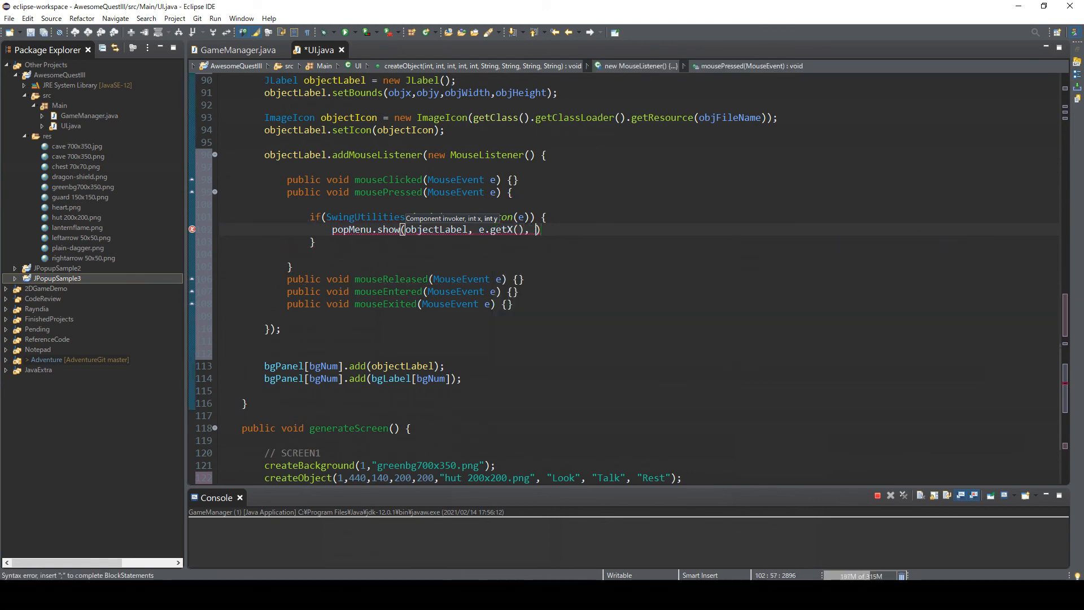
{"action": "type", "text": "get"}
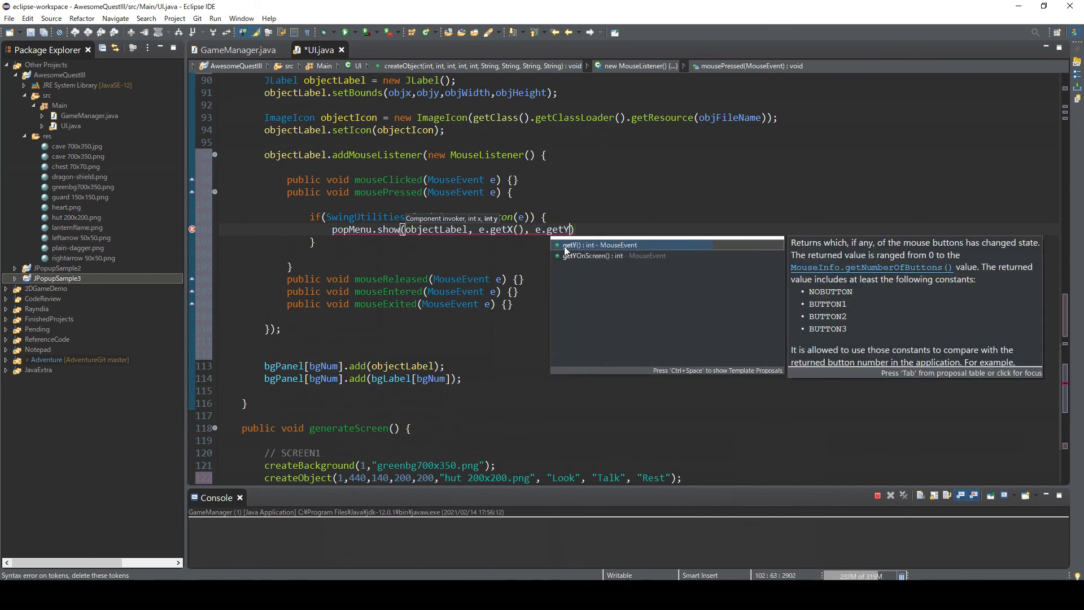
{"action": "type", "text": "Y());"}
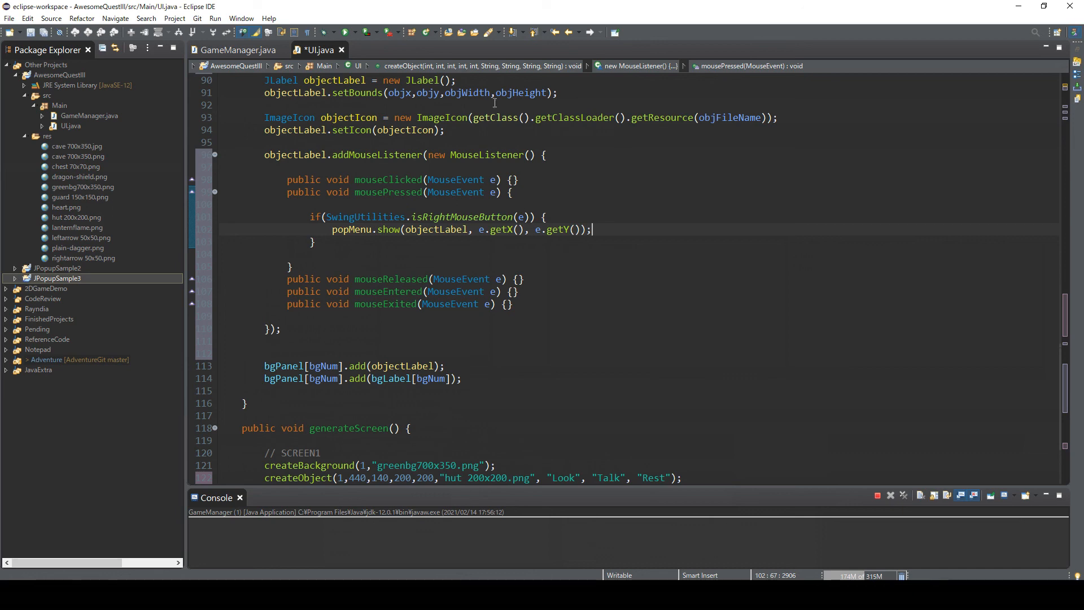
{"action": "left_click", "coordinate": [345, 33]}
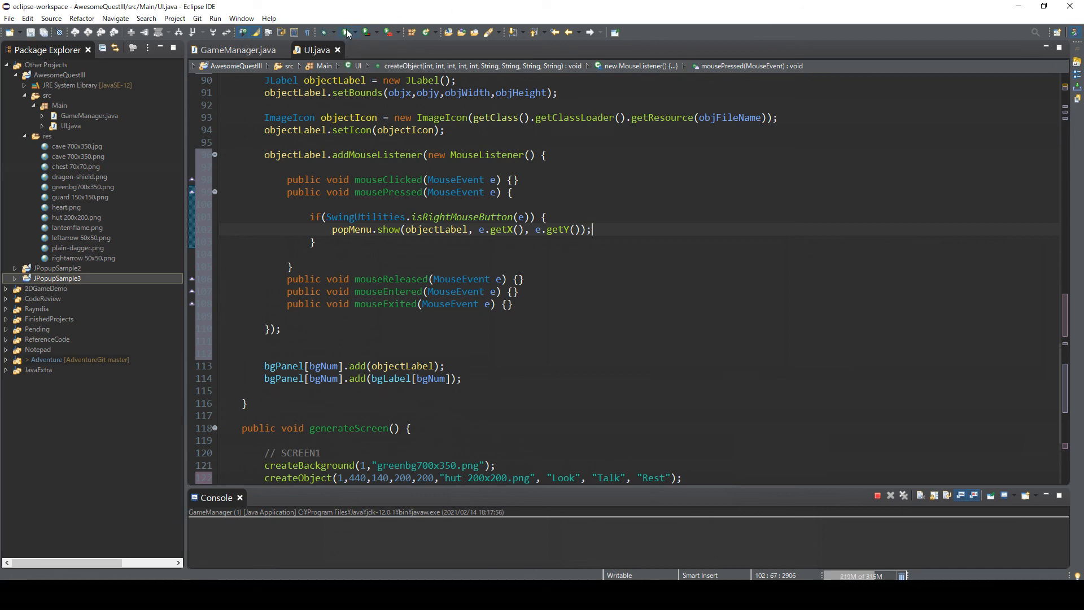
Run the game and confirm the hut's popup offers Look, Talk and Rest.
{"action": "left_click_drag", "start_coordinate": [324, 10], "coordinate": [691, 83]}
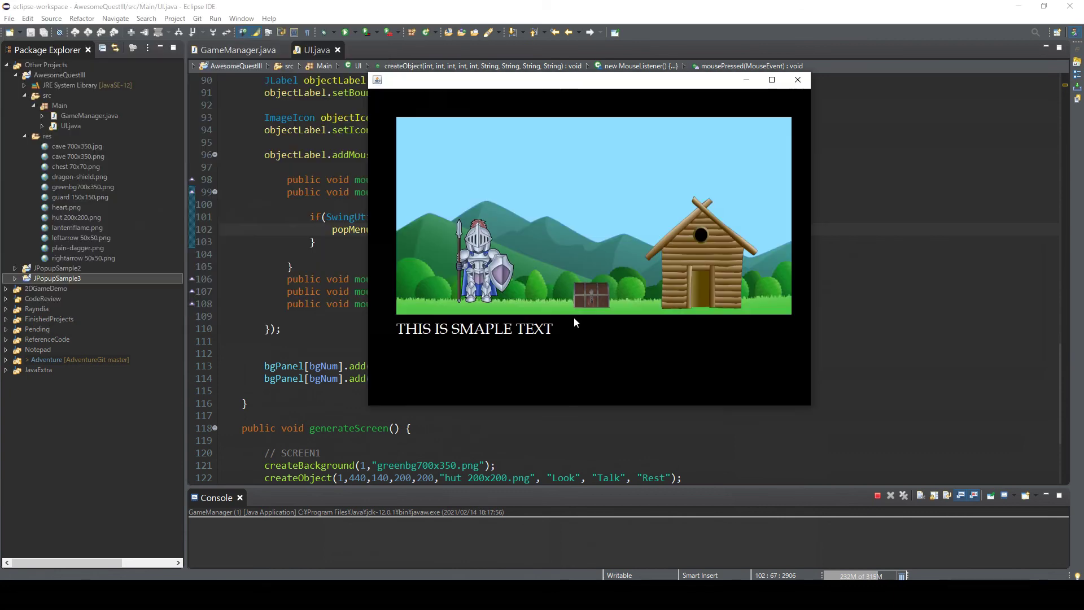
{"action": "right_click", "coordinate": [671, 248]}
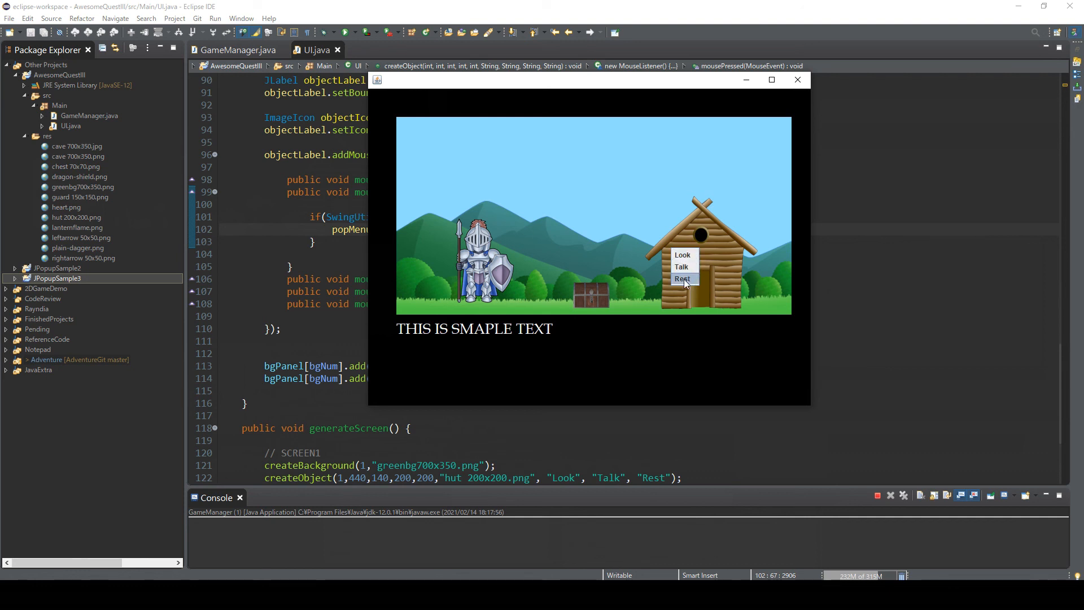
{"action": "left_click", "coordinate": [685, 254]}
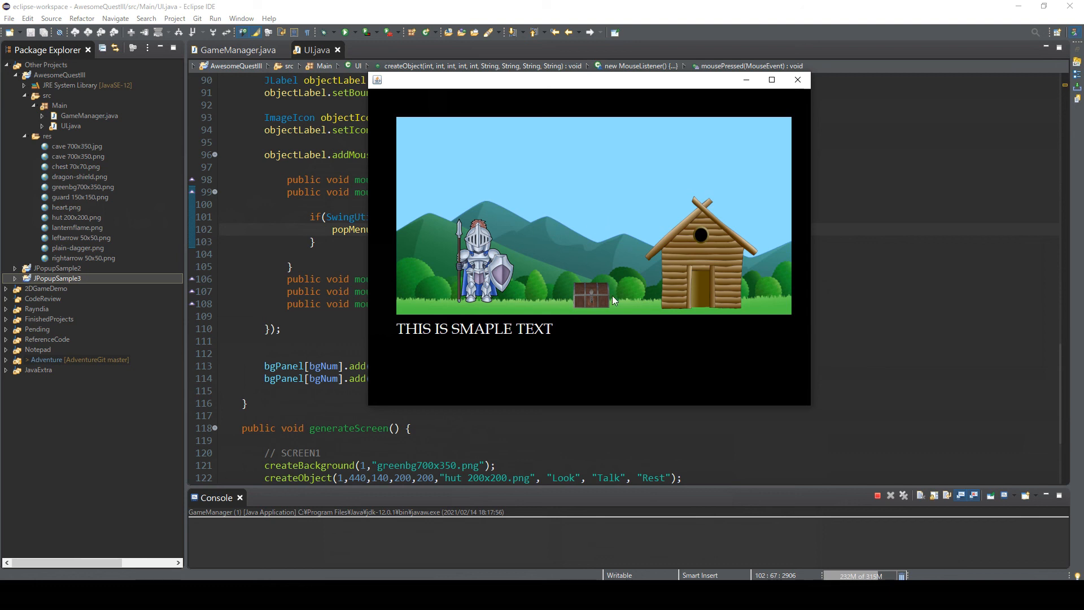
{"action": "right_click", "coordinate": [696, 240]}
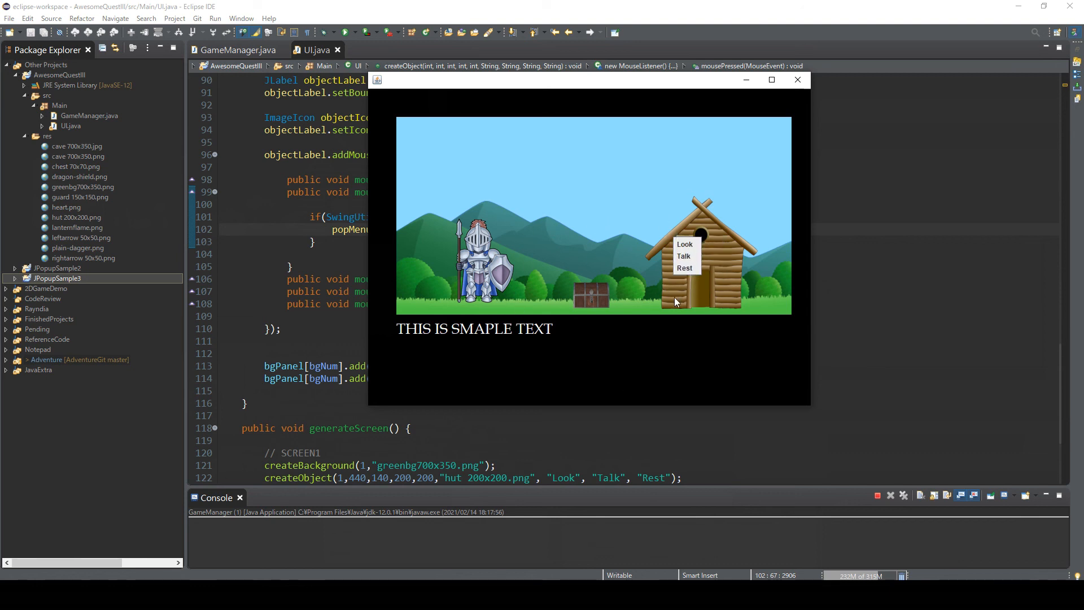
{"action": "right_click", "coordinate": [682, 284]}
{"action": "left_click", "coordinate": [589, 300]}
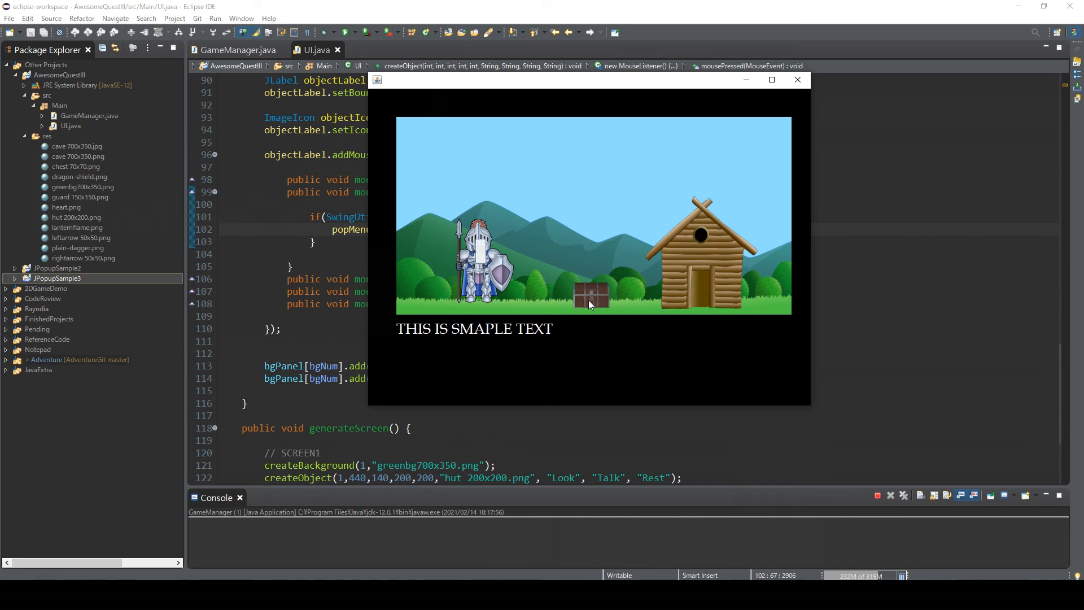
Check that the chest and knight popups are still empty, then return to the code.
{"action": "right_click", "coordinate": [591, 298]}
{"action": "right_click", "coordinate": [478, 244]}
{"action": "right_click", "coordinate": [481, 239]}
{"action": "left_click", "coordinate": [373, 374]}
{"action": "scroll", "coordinate": [509, 296], "scroll_direction": "down", "scroll_amount": 4}
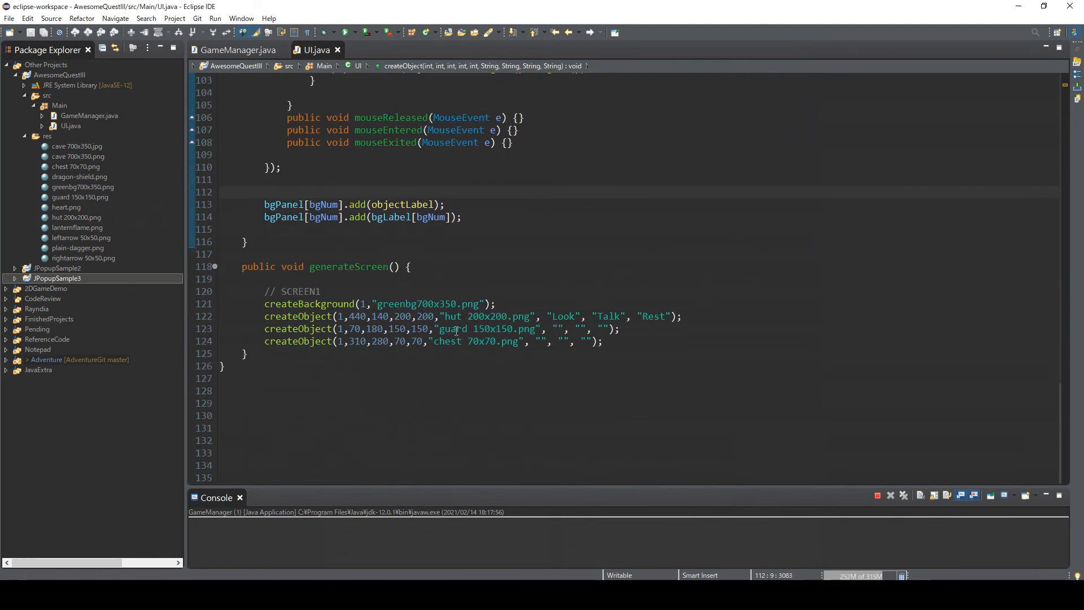
Give the guard the choices "Look", "Talk" and "Attack" in generateScreen.
{"action": "left_click", "coordinate": [559, 329]}
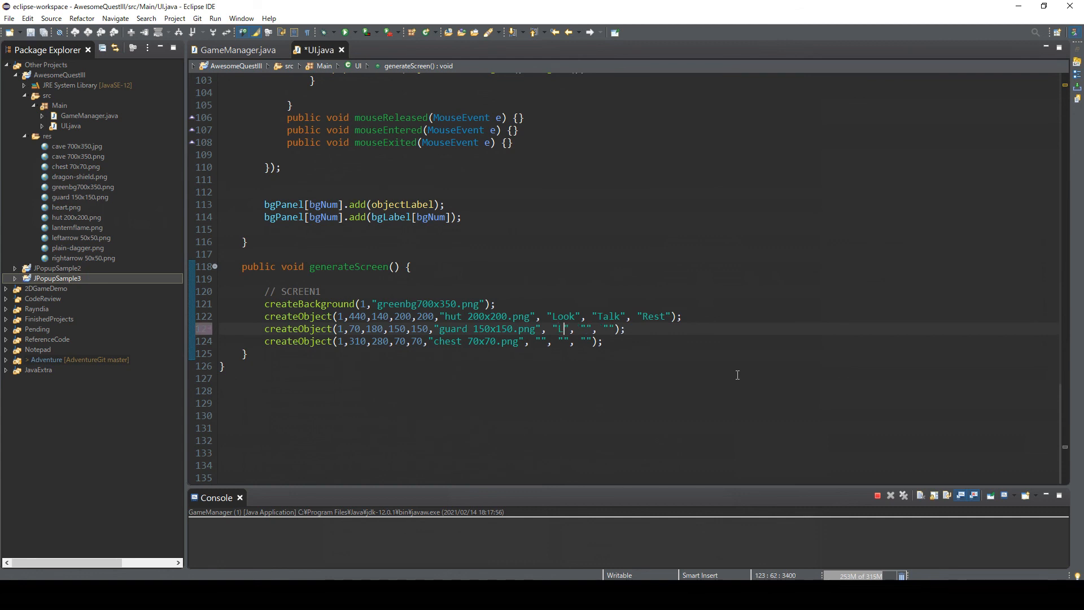
{"action": "type", "text": "Look"}
{"action": "key", "text": "Right"}
{"action": "key", "text": "Right"}
{"action": "key", "text": "Right"}
{"action": "type", "text": "Talk"}
{"action": "key", "text": "Right"}
{"action": "key", "text": "Right"}
{"action": "key", "text": "Right"}
{"action": "type", "text": "Attack"}
Give the chest the choices "Look", "Talk" and "Open" and relaunch the game.
{"action": "left_click", "coordinate": [542, 342]}
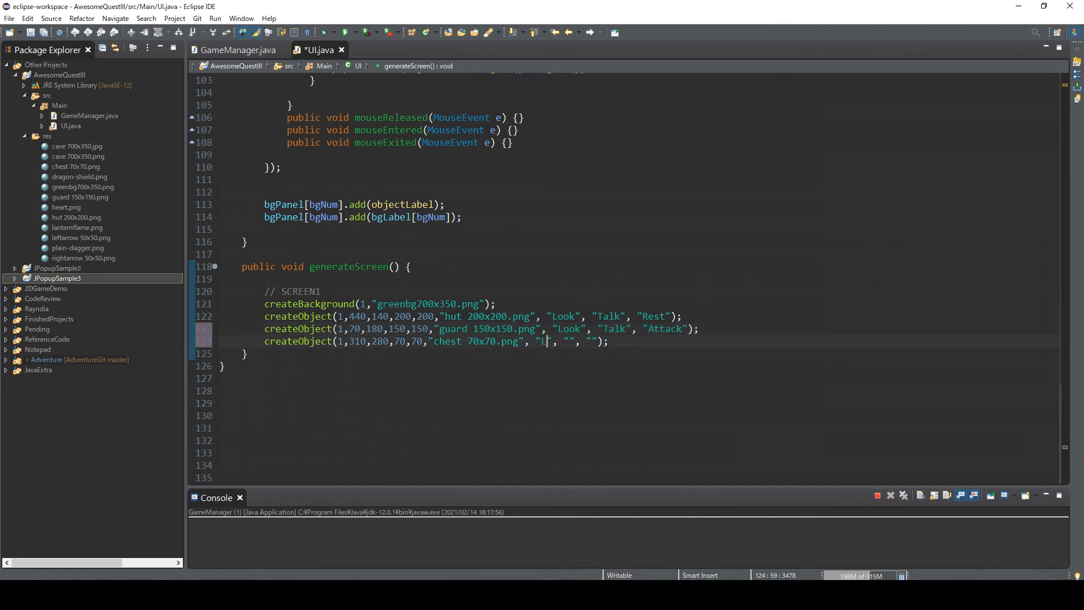
{"action": "type", "text": "Look"}
{"action": "key", "text": "Right"}
{"action": "key", "text": "Right"}
{"action": "key", "text": "Right"}
{"action": "type", "text": "Talk"}
{"action": "key", "text": "Right"}
{"action": "key", "text": "Right"}
{"action": "key", "text": "Right"}
{"action": "type", "text": "Open"}
{"action": "left_click", "coordinate": [345, 33]}
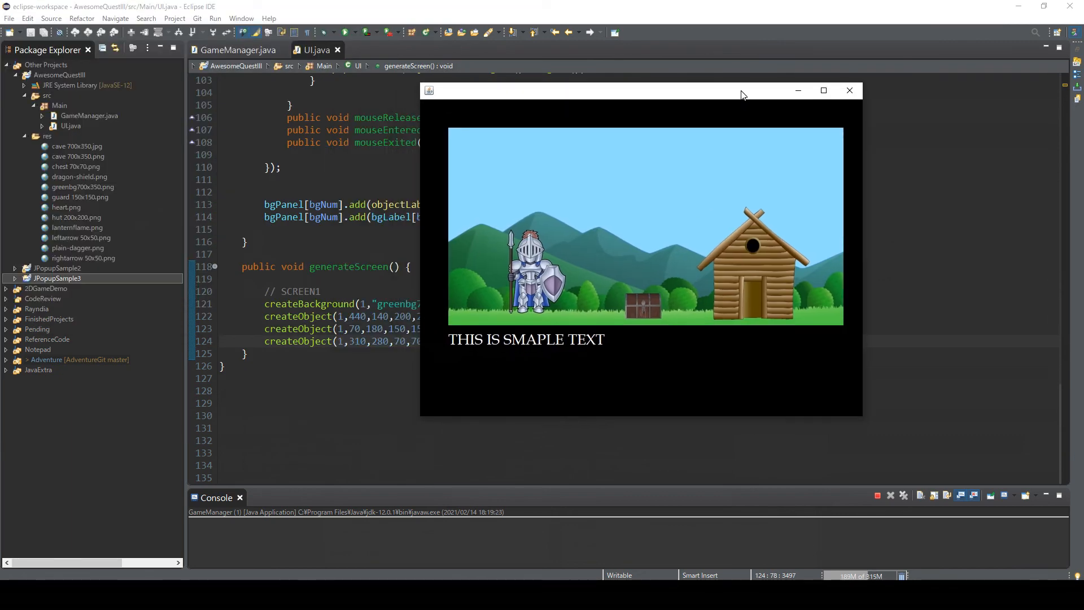
Confirm the chest, knight and hut each show their own three-action popup.
{"action": "left_click", "coordinate": [652, 305]}
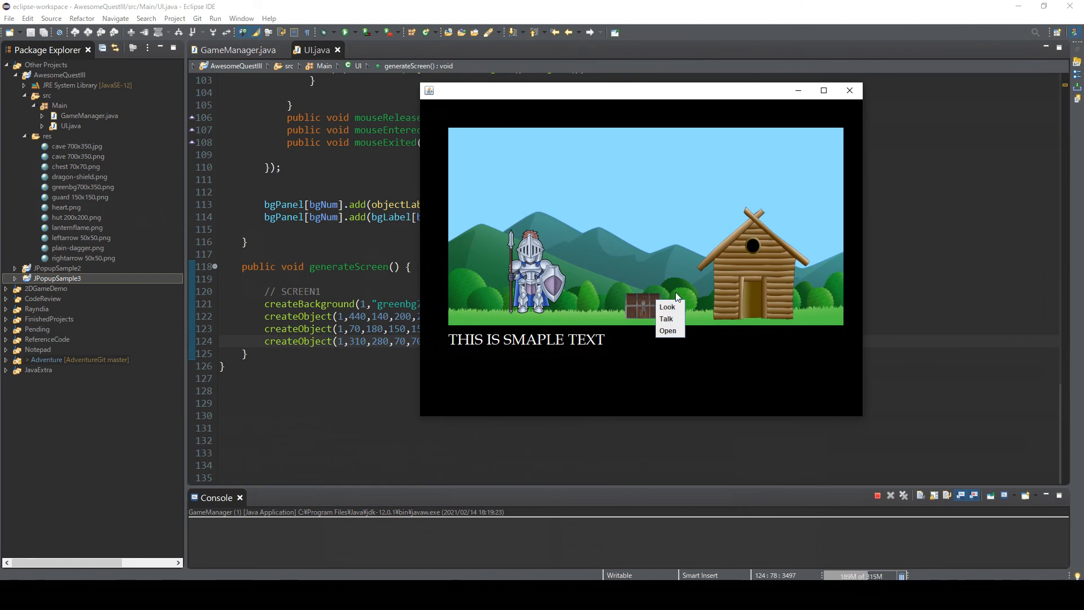
{"action": "left_click", "coordinate": [521, 262]}
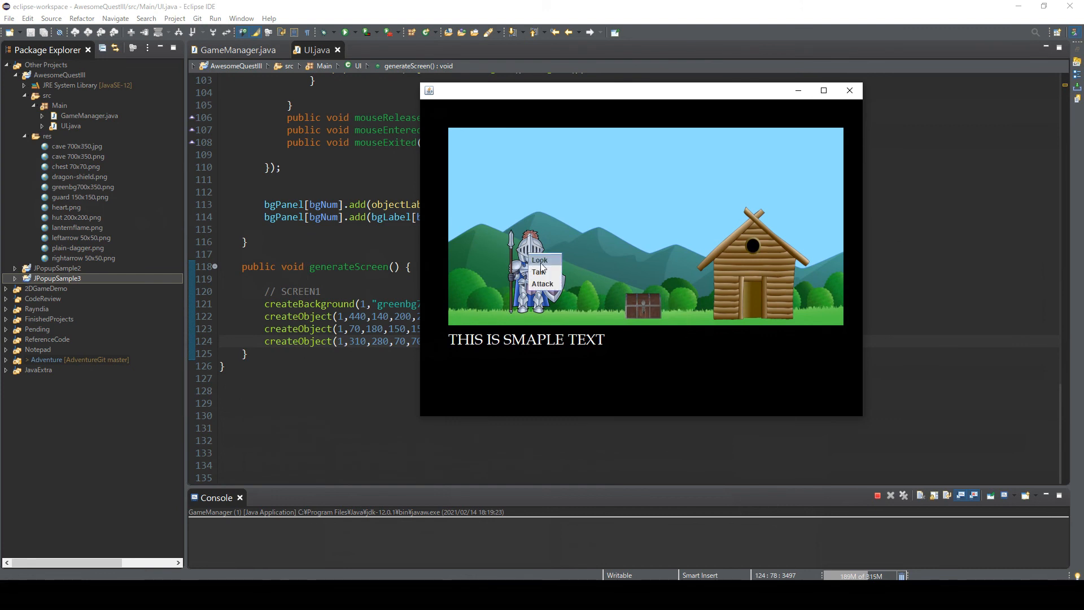
{"action": "left_click", "coordinate": [716, 251]}
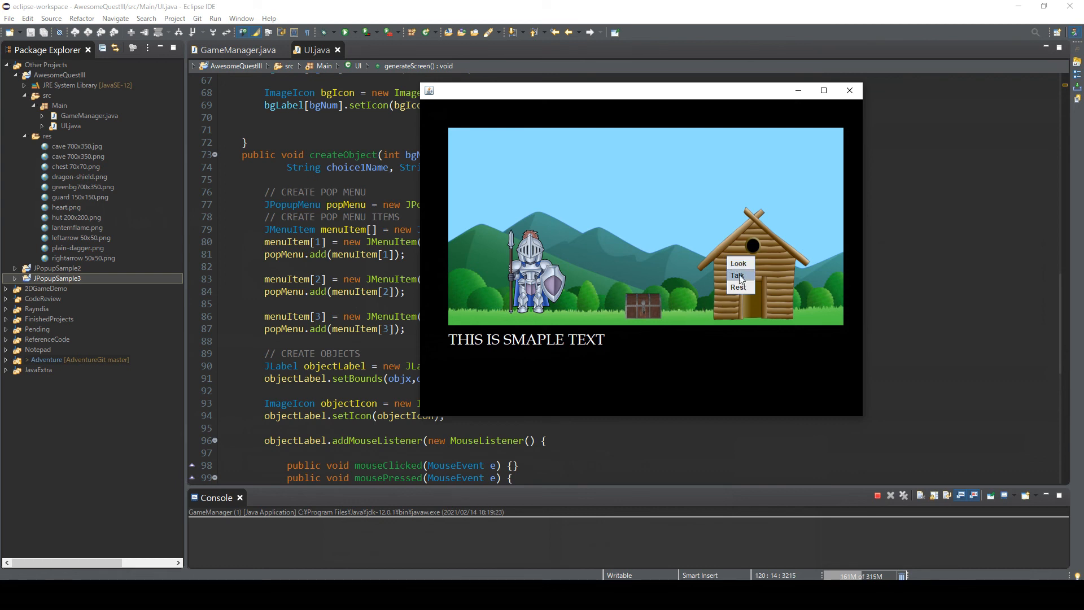
{"action": "left_click", "coordinate": [746, 288]}
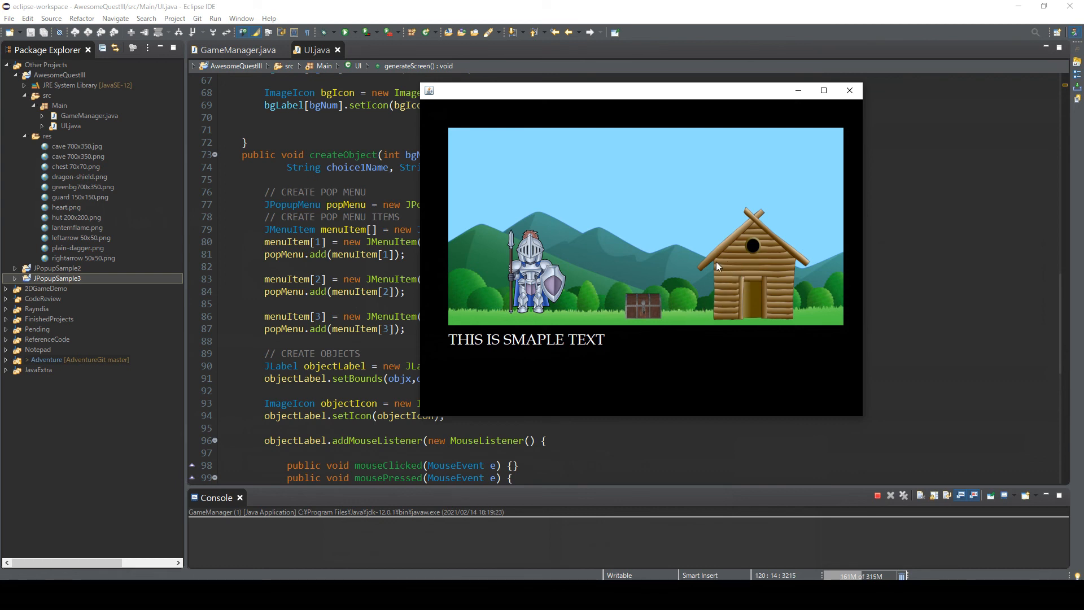